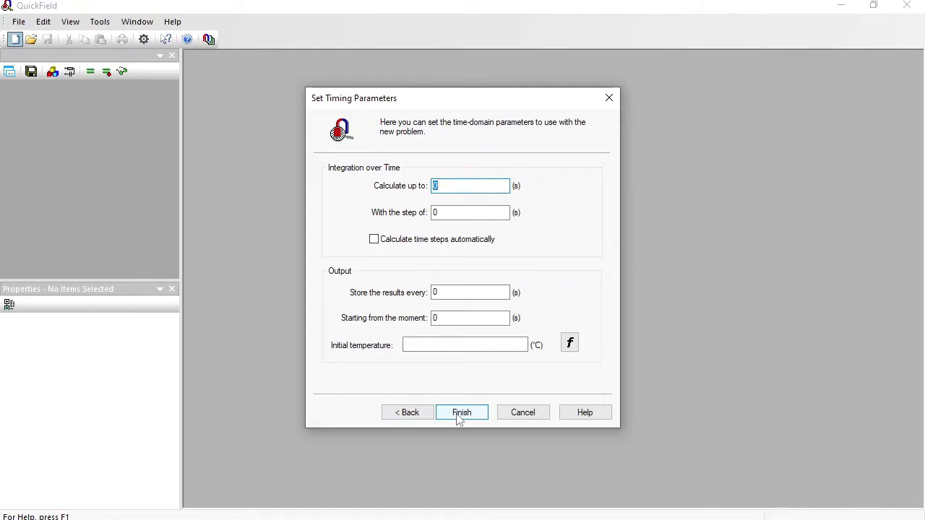
Set the initial temperature to 0 °C and the integration end time to 864000 s
{"action": "left_click", "coordinate": [409, 346]}
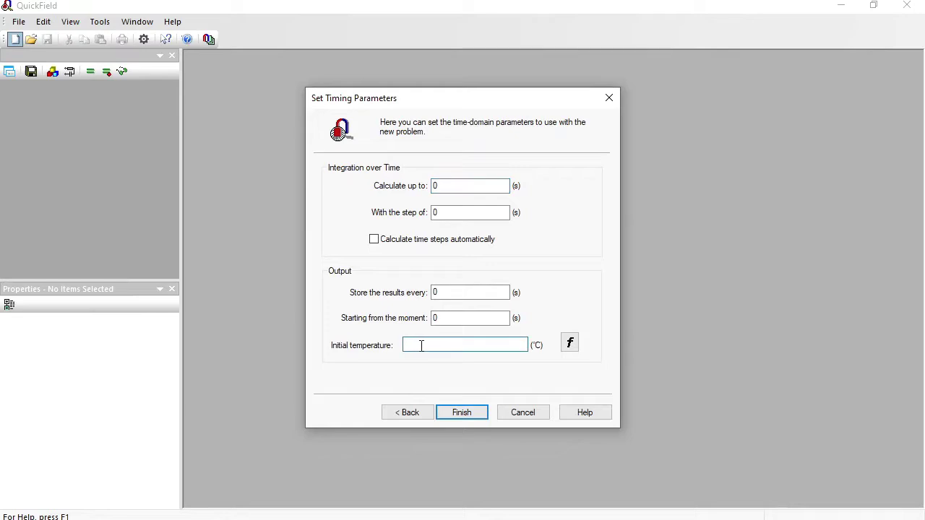
{"action": "type", "text": "0"}
{"action": "left_click", "coordinate": [470, 186]}
{"action": "type", "text": "86"}
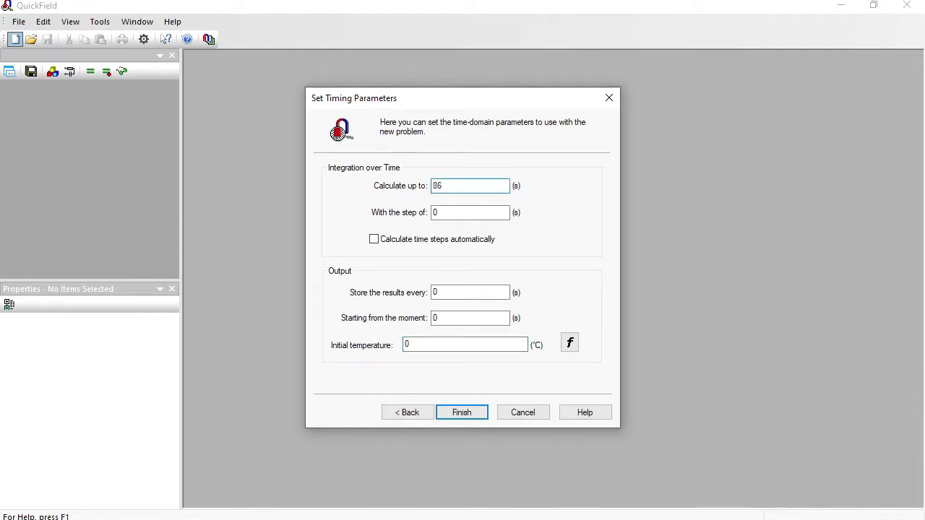
{"action": "type", "text": "400"}
{"action": "type", "text": "0"}
Set the starting moment for stored output to 777600 s, using the difference 864000 - 86400 from Calculator
{"action": "left_click", "coordinate": [447, 318]}
{"action": "left_click", "coordinate": [614, 517]}
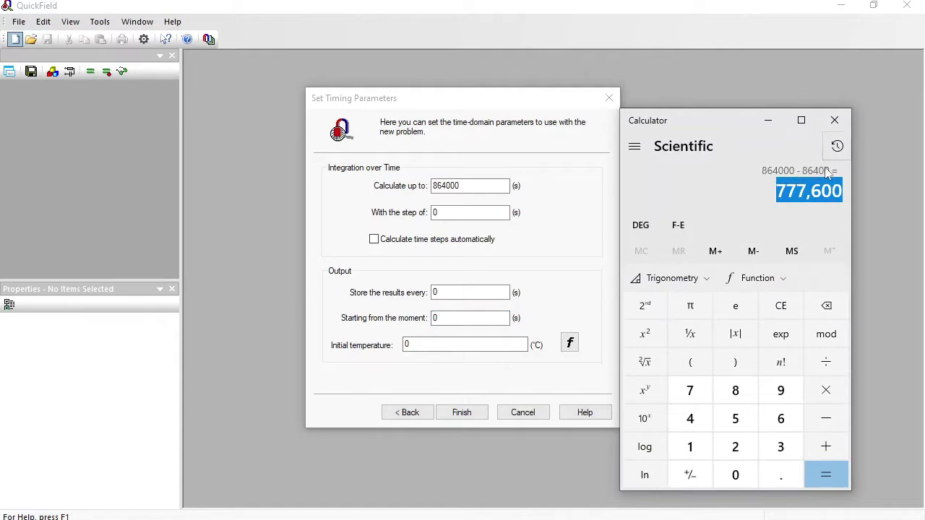
{"action": "left_click", "coordinate": [457, 320]}
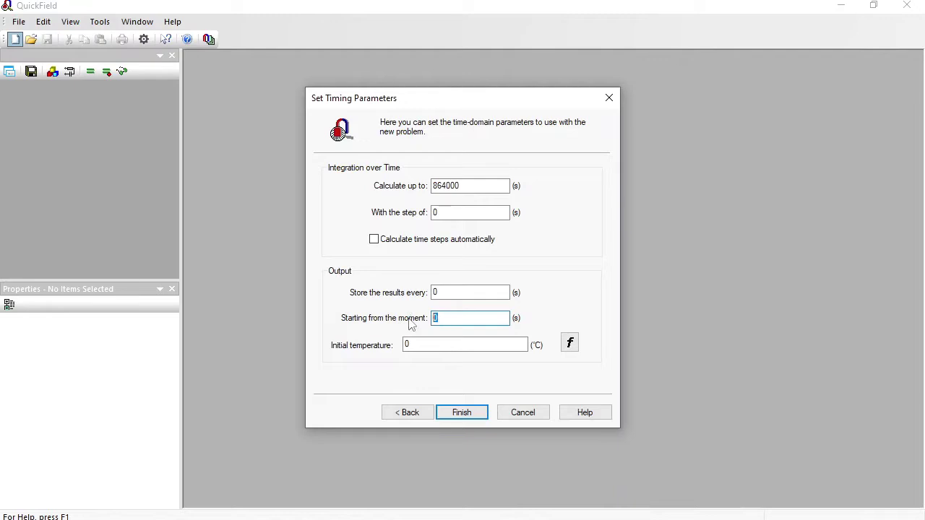
{"action": "type", "text": "777,600"}
{"action": "left_click", "coordinate": [450, 318]}
{"action": "key", "text": "BackSpace"}
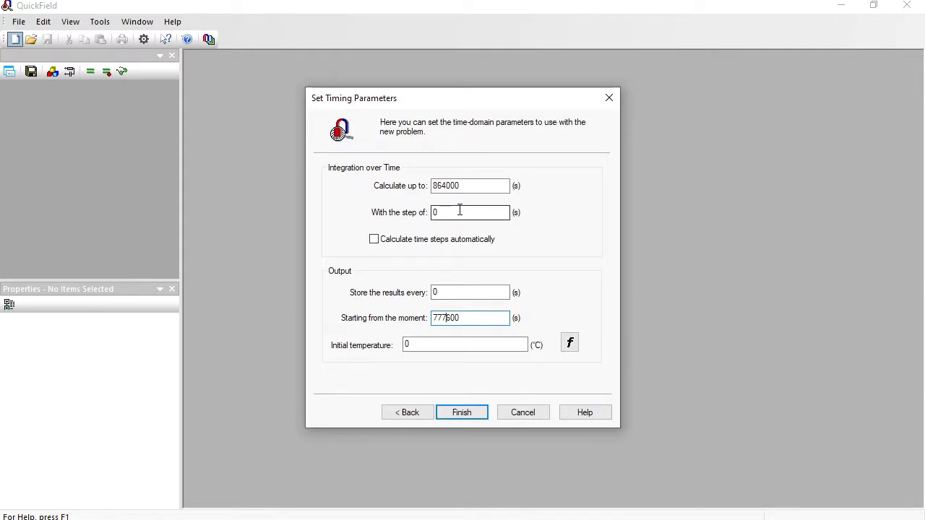
Check the time shifts in Table D.1 of the ISO 13786 PDF, and divide 3600 by 100 in Calculator
{"action": "key", "text": "alt+Tab"}
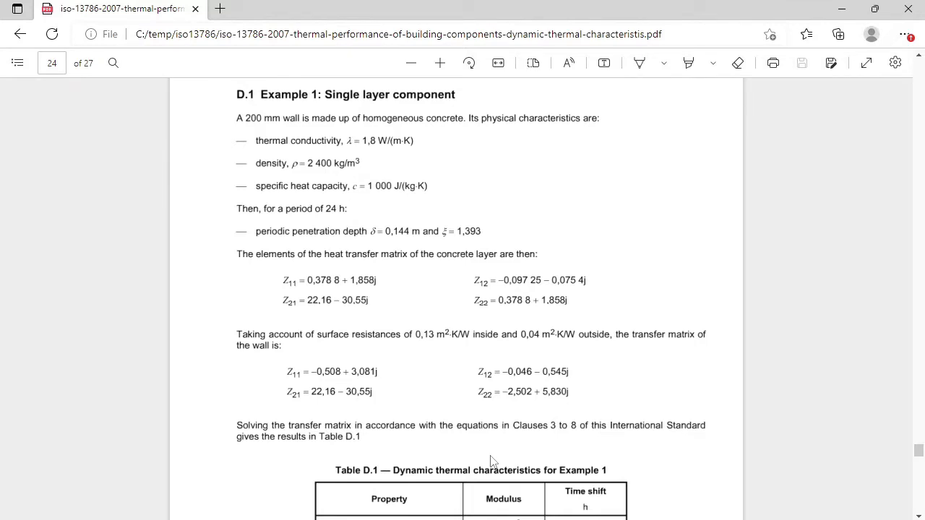
{"action": "scroll", "coordinate": [706, 369], "scroll_direction": "down", "scroll_amount": 3}
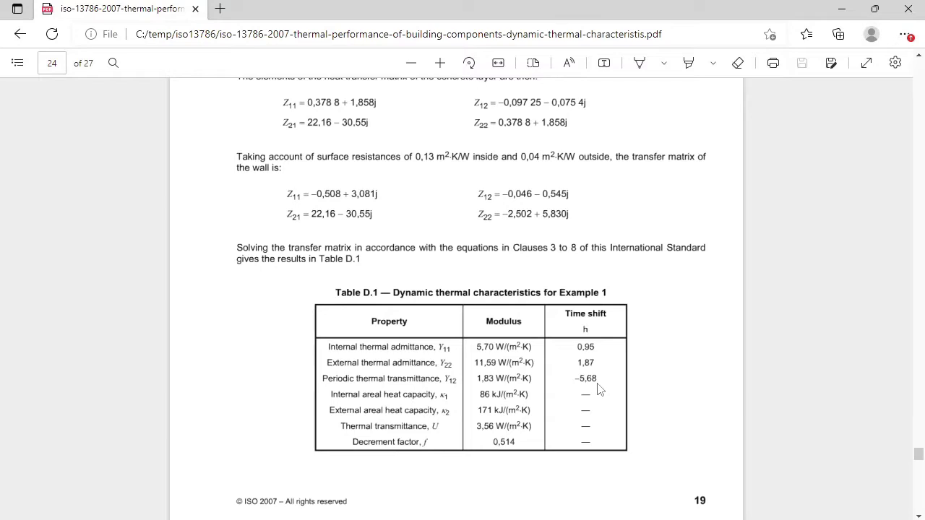
{"action": "left_click", "coordinate": [616, 519]}
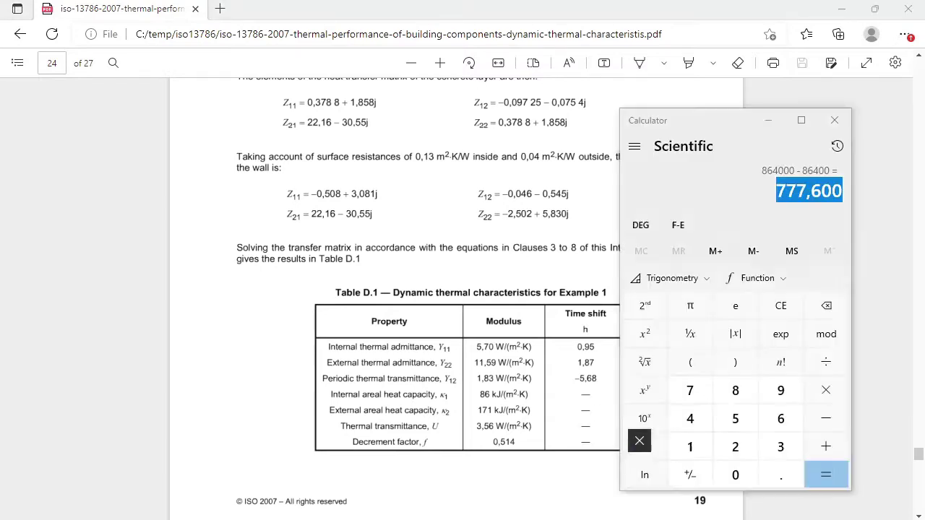
{"action": "type", "text": "3"}
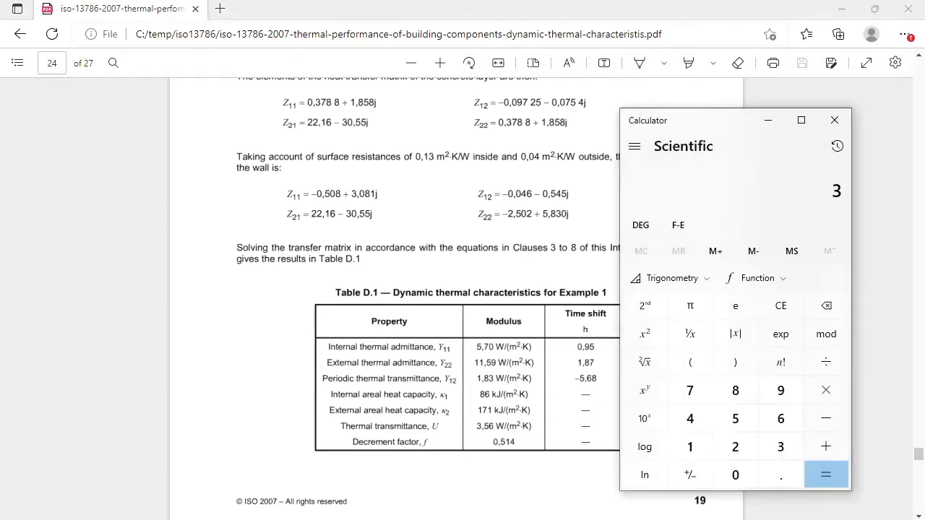
{"action": "type", "text": "600/100"}
{"action": "key", "text": "Return"}
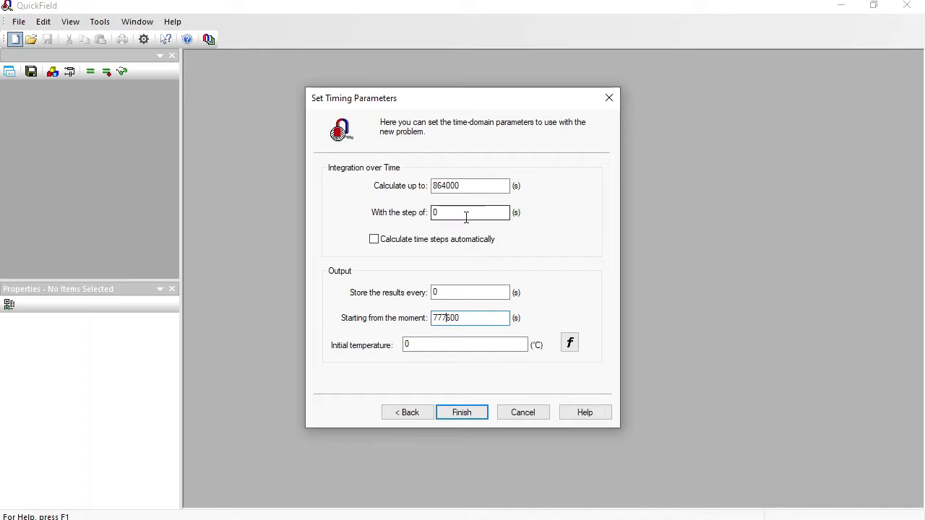
Set the integration time step to 36 s in QuickField and finish creating the problem
{"action": "left_click_drag", "start_coordinate": [465, 216], "coordinate": [416, 212]}
{"action": "type", "text": "36"}
{"action": "left_click", "coordinate": [461, 412]}
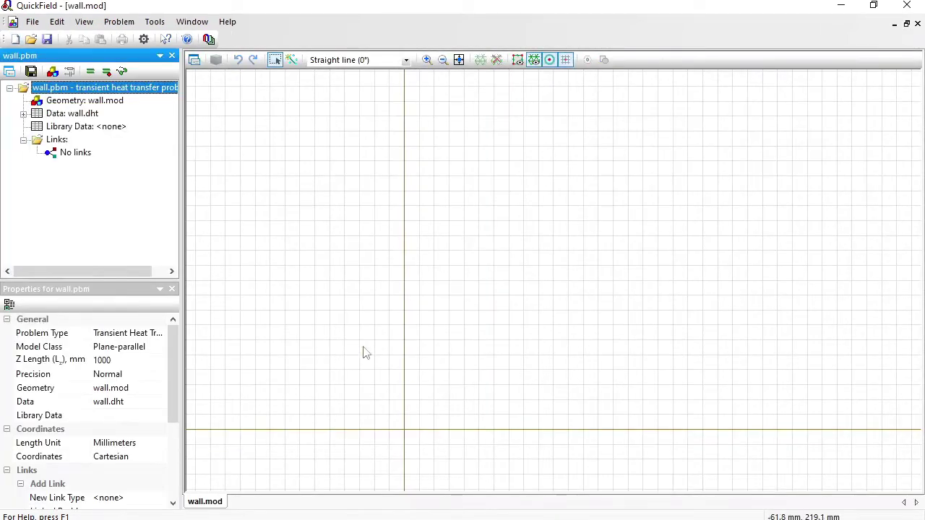
{"action": "left_click", "coordinate": [430, 260]}
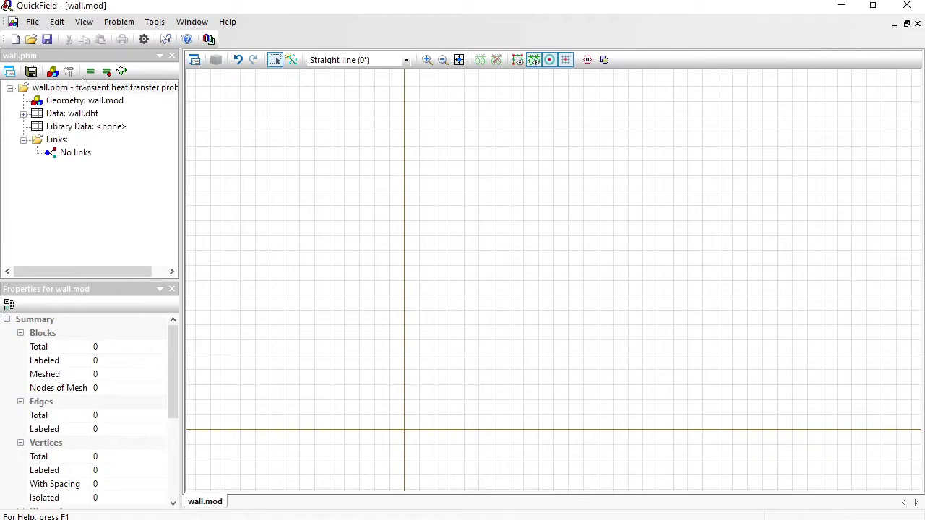
{"action": "left_click", "coordinate": [29, 22]}
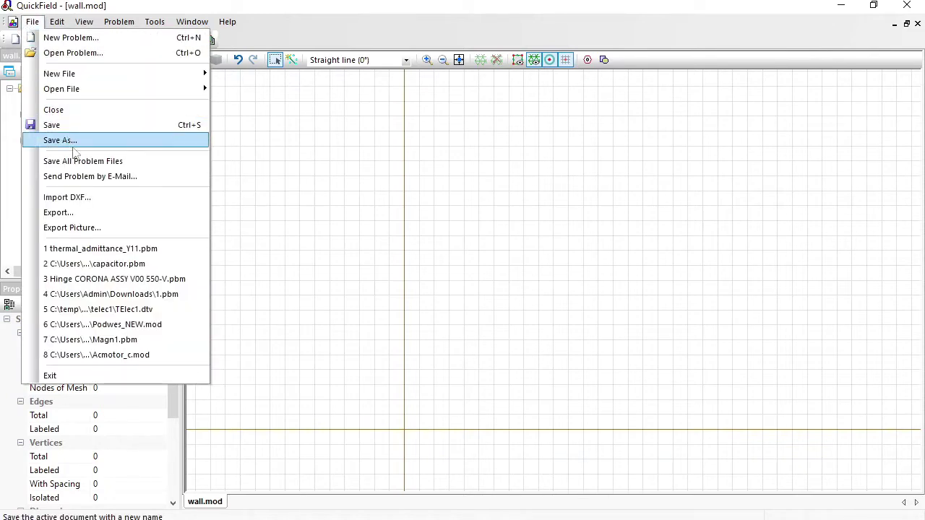
{"action": "left_click", "coordinate": [431, 259]}
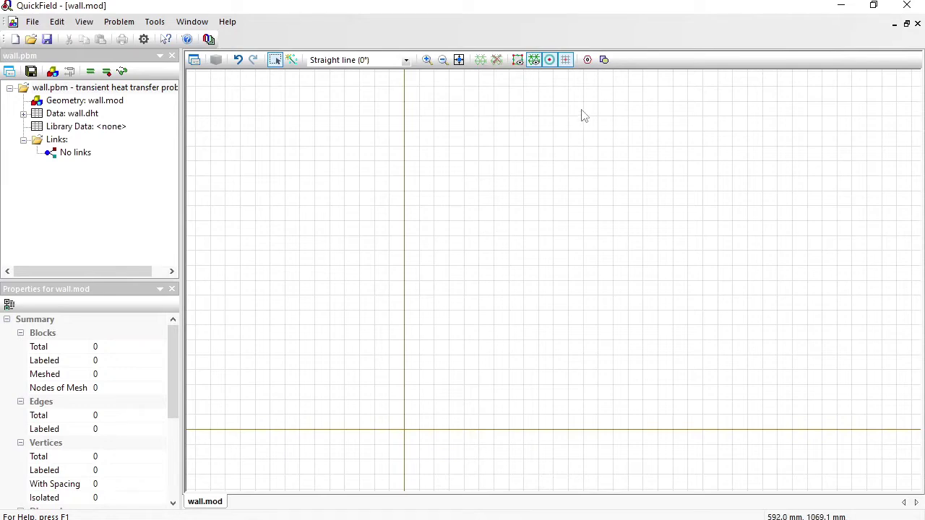
Insert a rectangle 200 mm wide and 50 mm high, centred at the origin of the wall geometry
{"action": "left_click", "coordinate": [604, 60]}
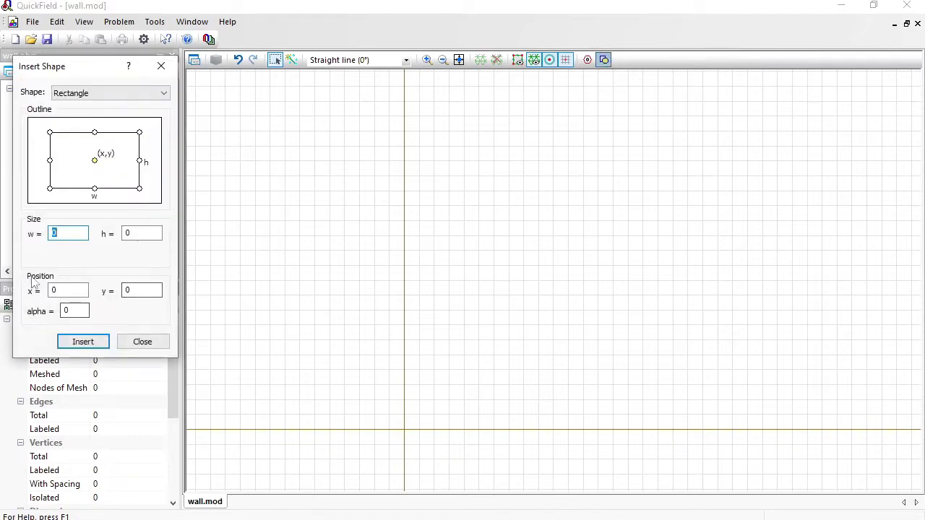
{"action": "type", "text": "200"}
{"action": "key", "text": "Tab"}
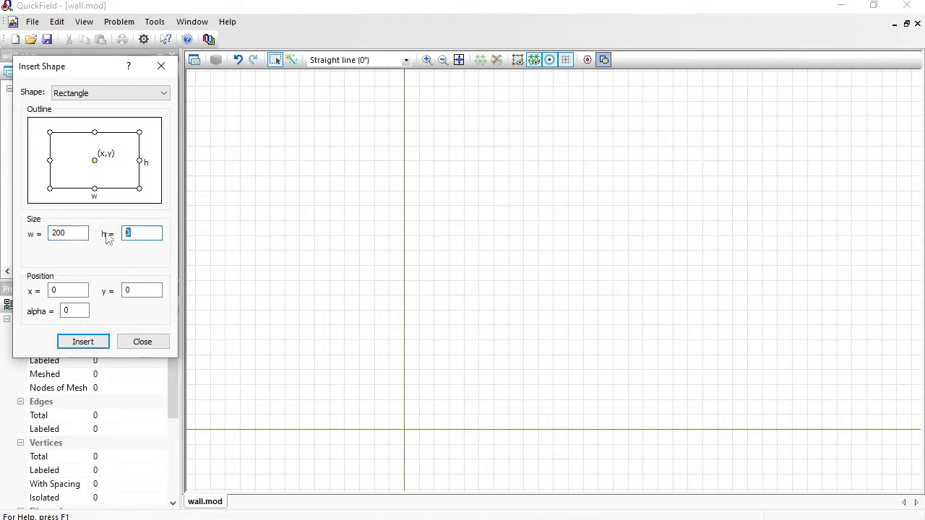
{"action": "type", "text": "50"}
{"action": "left_click", "coordinate": [94, 345]}
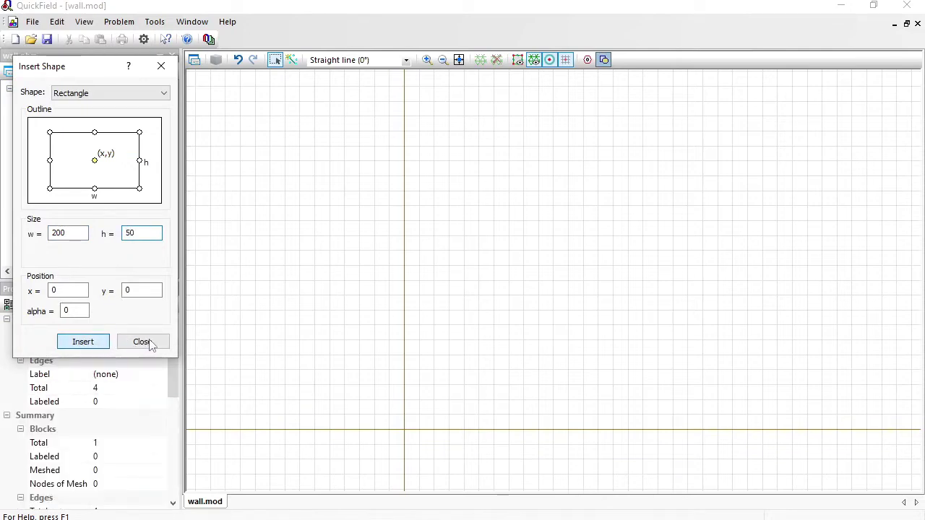
{"action": "left_click", "coordinate": [149, 345]}
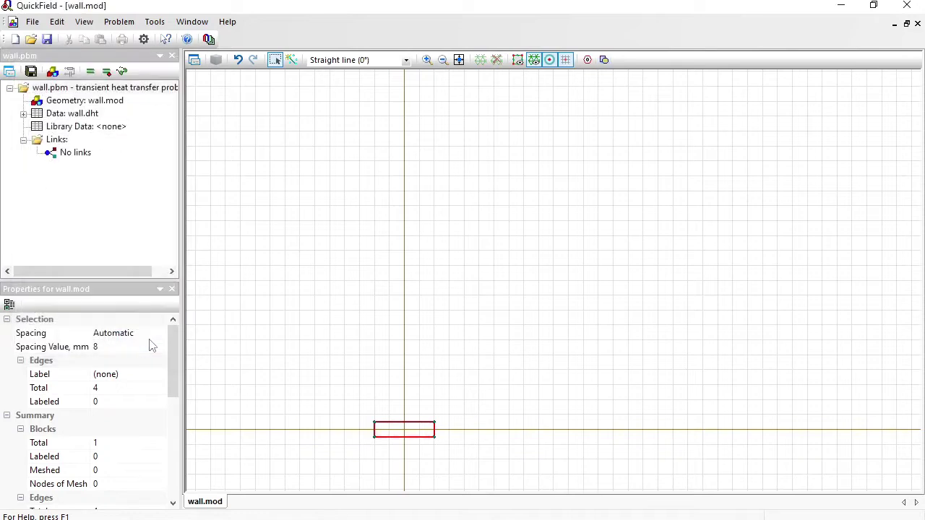
Assign the block label "wall" to the rectangle's interior
{"action": "left_click", "coordinate": [458, 60]}
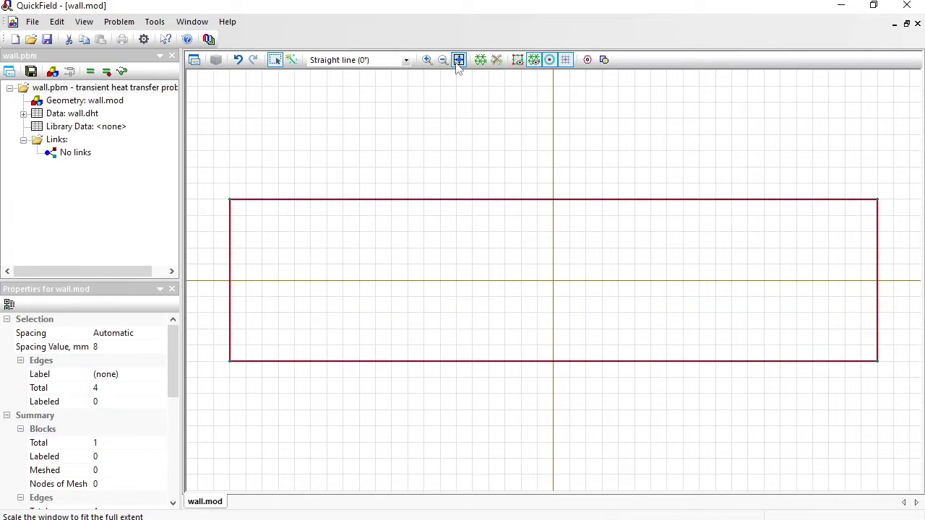
{"action": "left_click", "coordinate": [277, 60]}
{"action": "left_click", "coordinate": [471, 291]}
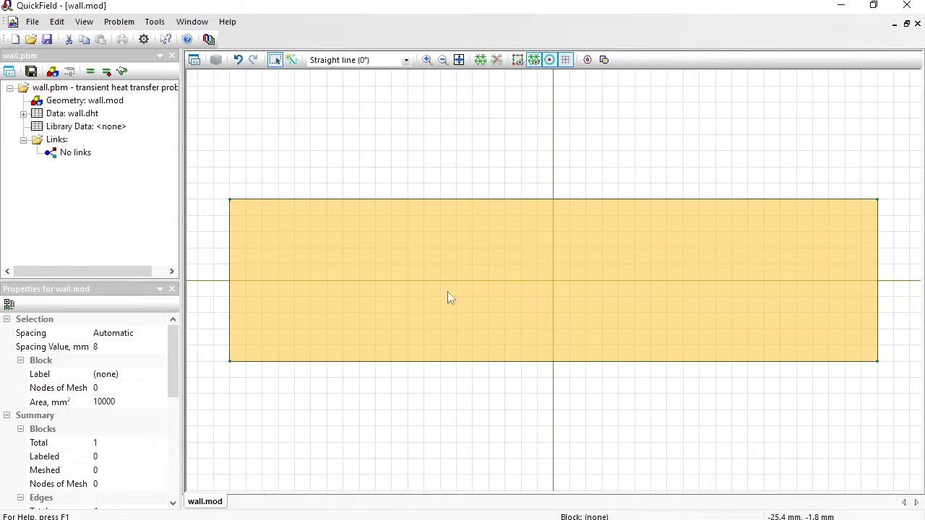
{"action": "left_click", "coordinate": [127, 373]}
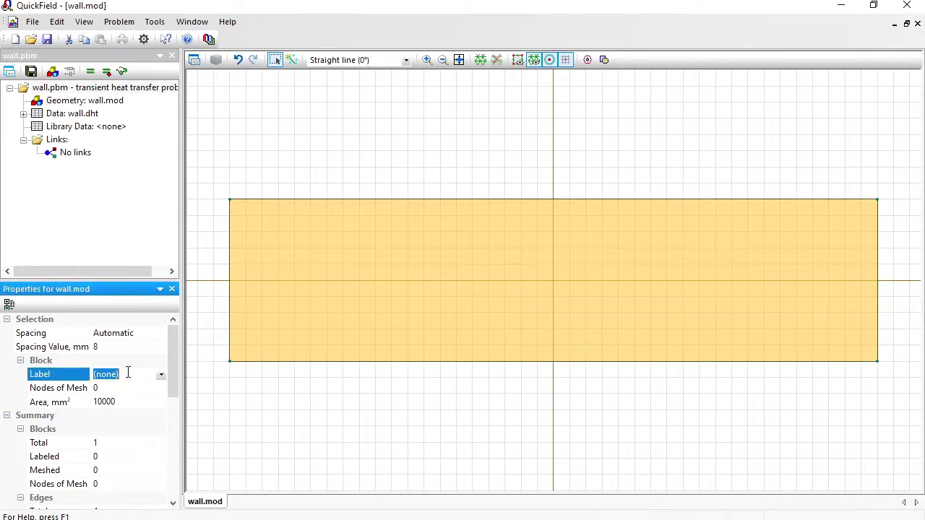
{"action": "type", "text": "wall"}
{"action": "key", "text": "Return"}
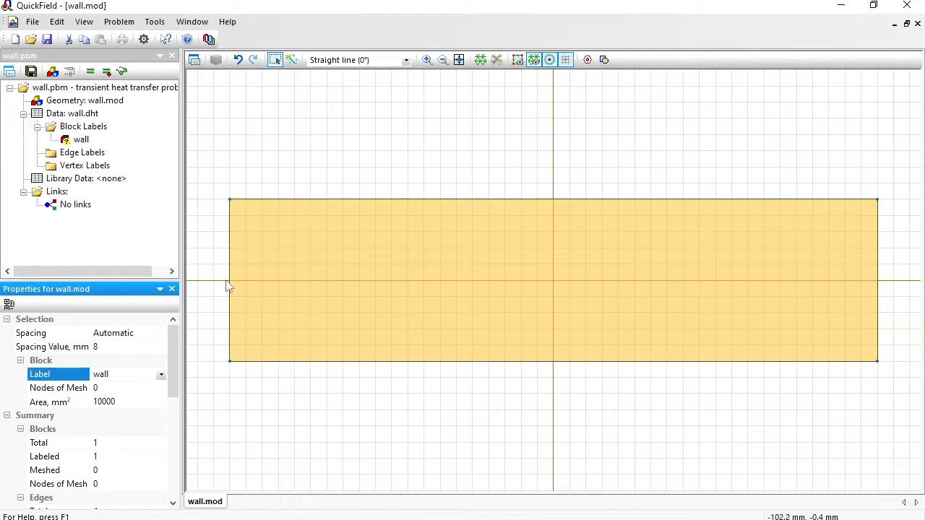
Assign the edge label "internal" to the rectangle's left vertical edge
{"action": "left_click", "coordinate": [232, 284]}
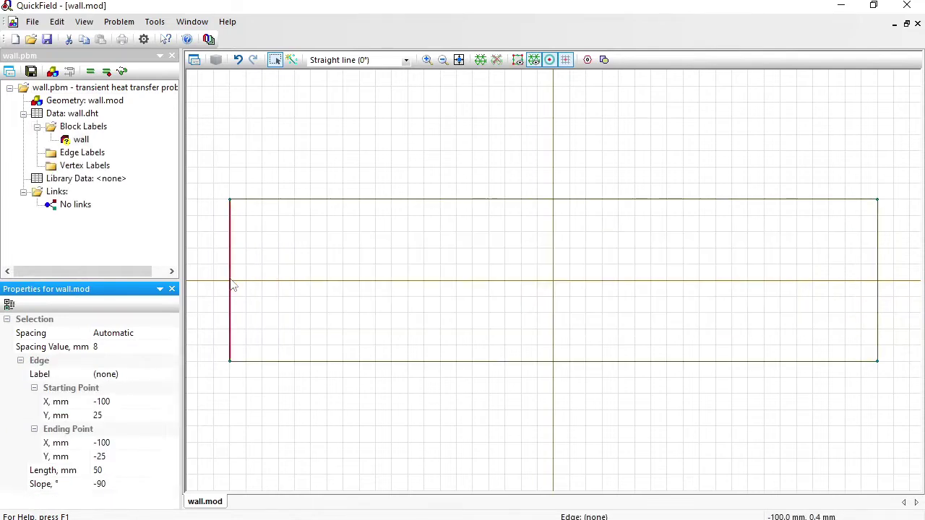
{"action": "left_click", "coordinate": [132, 374]}
{"action": "key", "text": "BackSpace"}
{"action": "type", "text": "internal"}
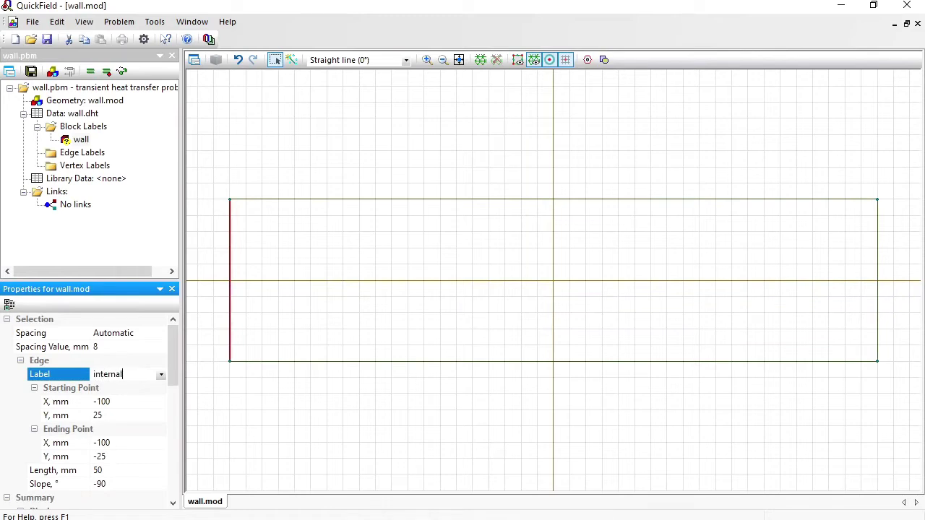
{"action": "key", "text": "Return"}
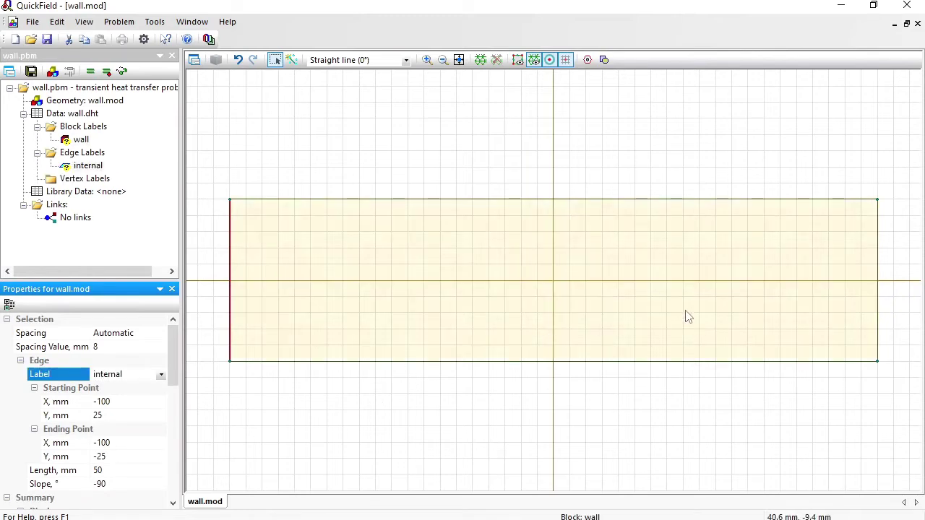
Assign the edge label "external" to the rectangle's right vertical edge
{"action": "left_click", "coordinate": [877, 242]}
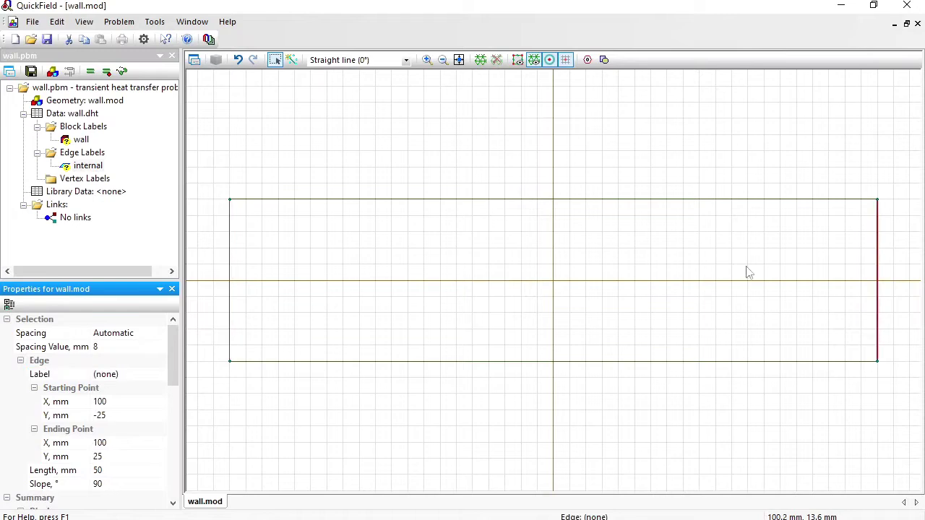
{"action": "left_click", "coordinate": [141, 372]}
{"action": "type", "text": "external"}
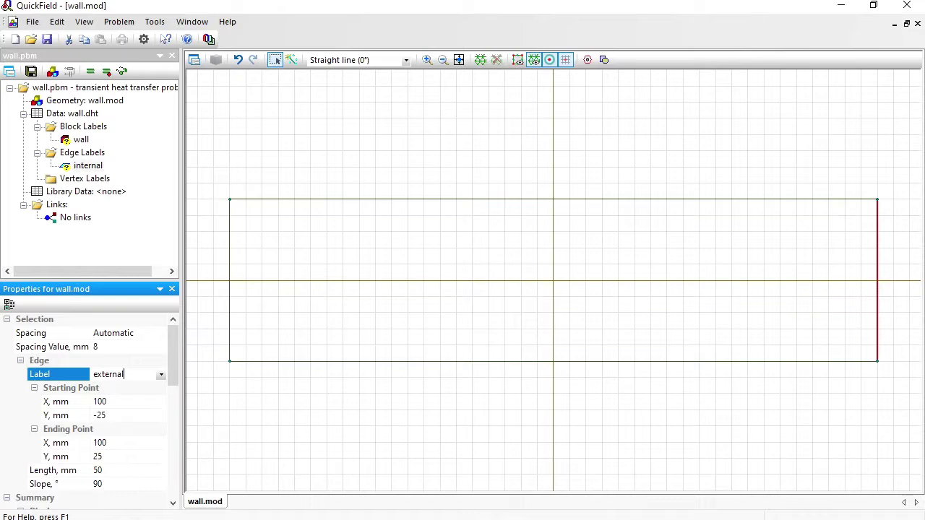
{"action": "key", "text": "Return"}
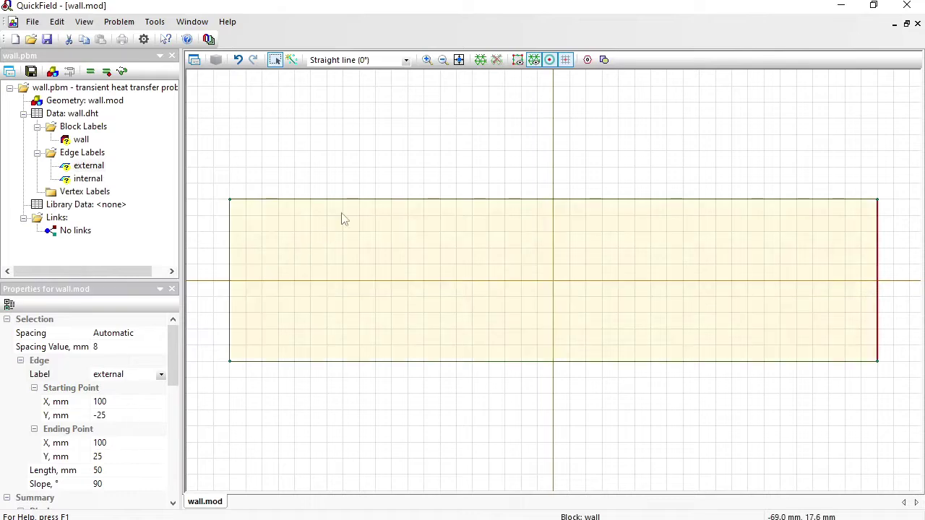
Assign the edge label "cut away" to both the top and bottom horizontal edges of the rectangle
{"action": "left_click", "coordinate": [365, 206]}
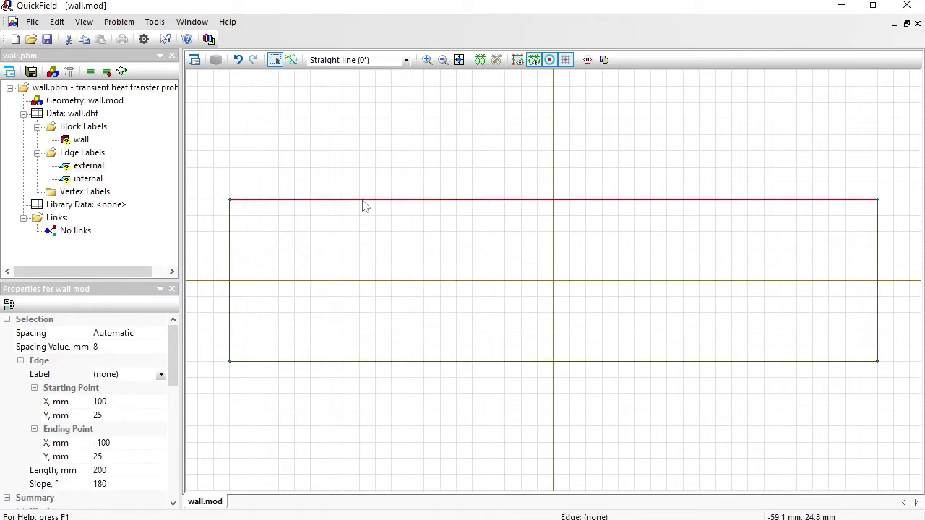
{"action": "left_click", "coordinate": [365, 362], "text": "ctrl"}
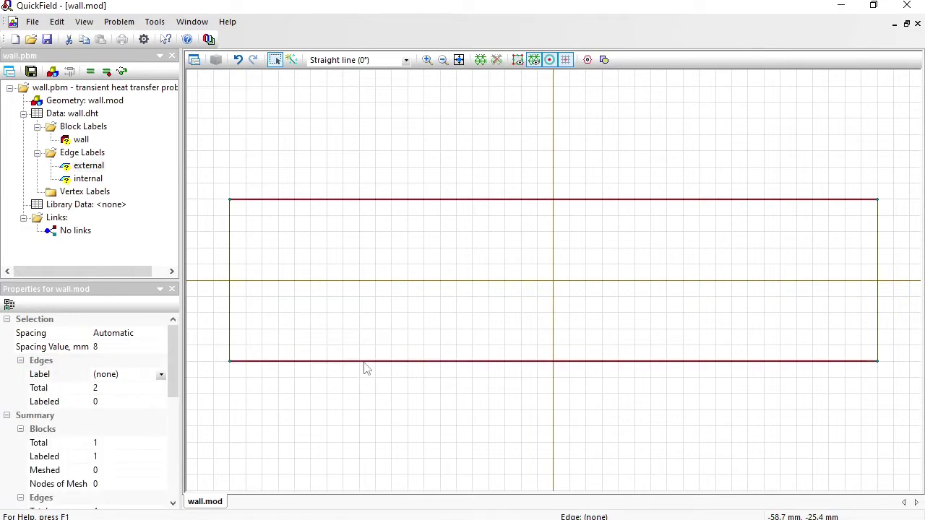
{"action": "left_click", "coordinate": [136, 374]}
{"action": "type", "text": "cut away"}
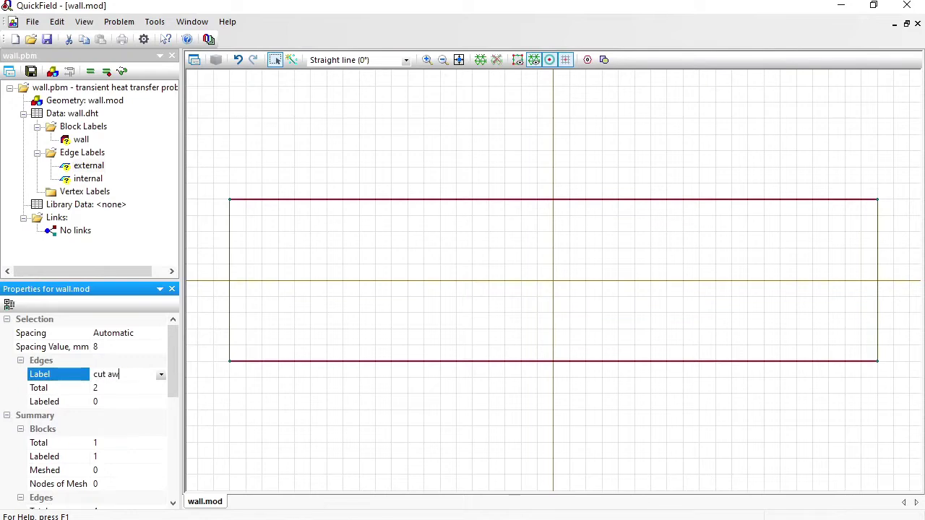
{"action": "key", "text": "Return"}
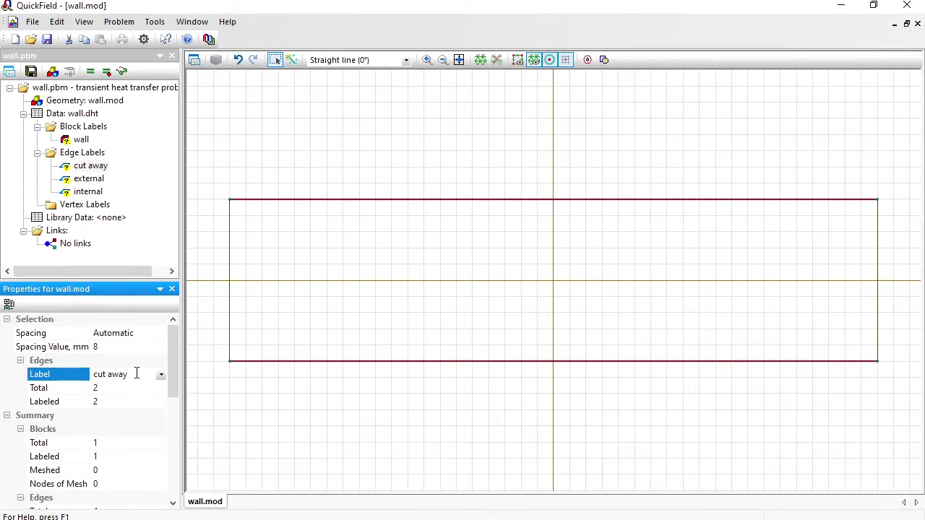
Set the thermal conductivity of the wall block label to 1.8 W/(K·m) in both directions, following the ISO document
{"action": "double_click", "coordinate": [67, 141]}
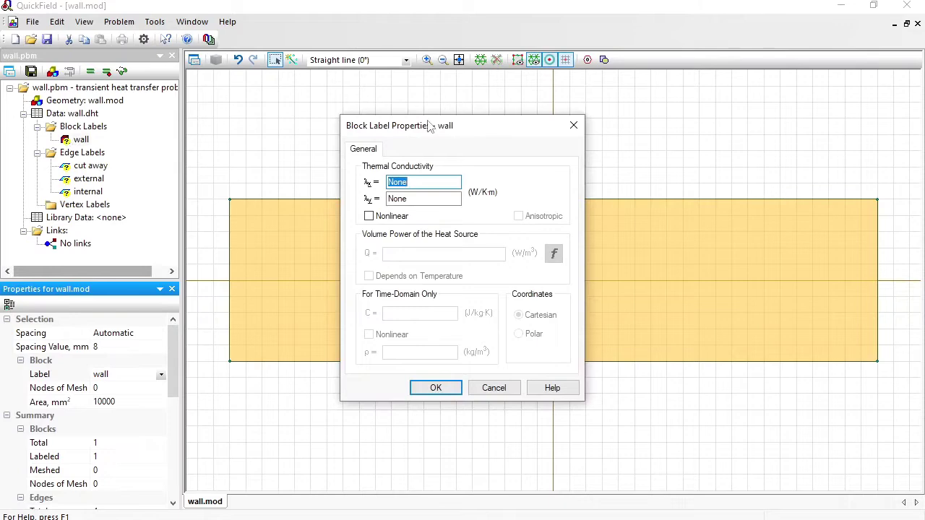
{"action": "left_click_drag", "start_coordinate": [425, 124], "coordinate": [300, 108]}
{"action": "key", "text": "alt+Tab"}
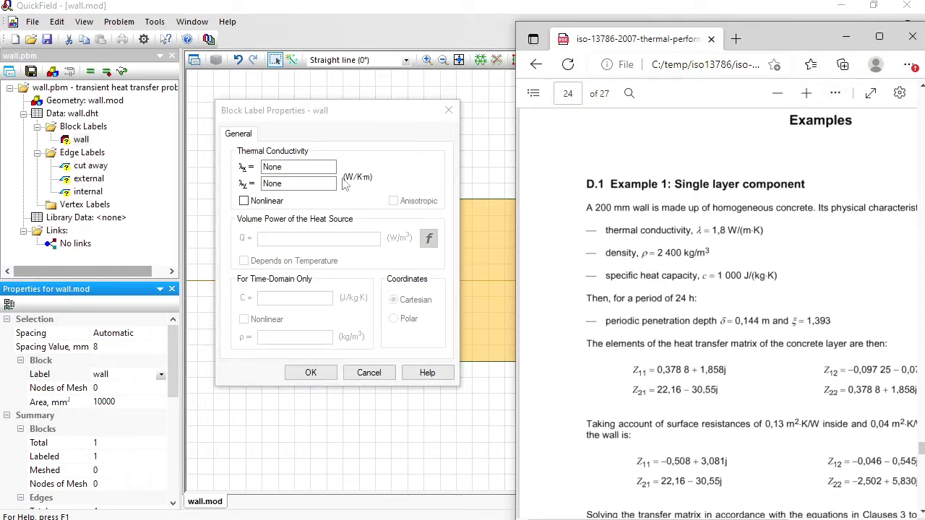
{"action": "left_click", "coordinate": [269, 166]}
{"action": "double_click", "coordinate": [272, 167]}
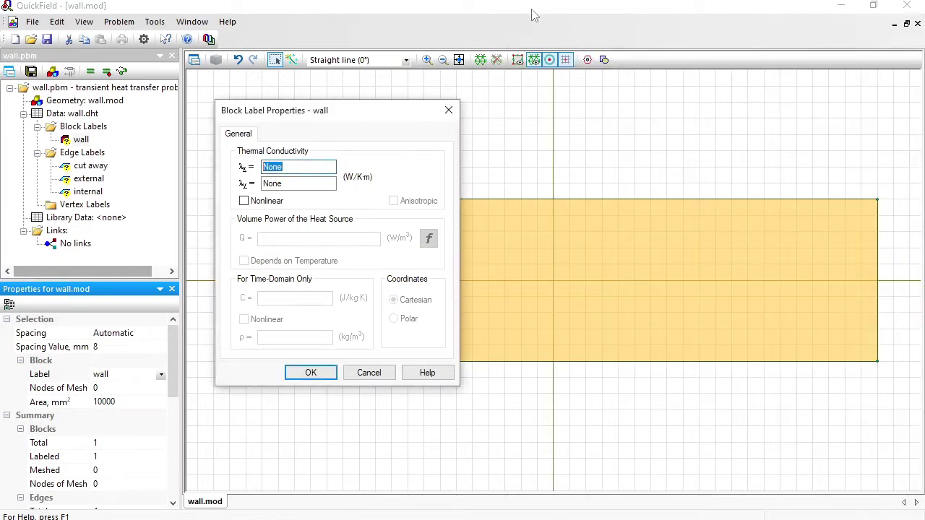
{"action": "type", "text": "1.8"}
Give the wall block label a density of 2400 kg/m³ and a specific heat of 1000 J/(kg·K), and apply its properties
{"action": "key", "text": "alt+Tab"}
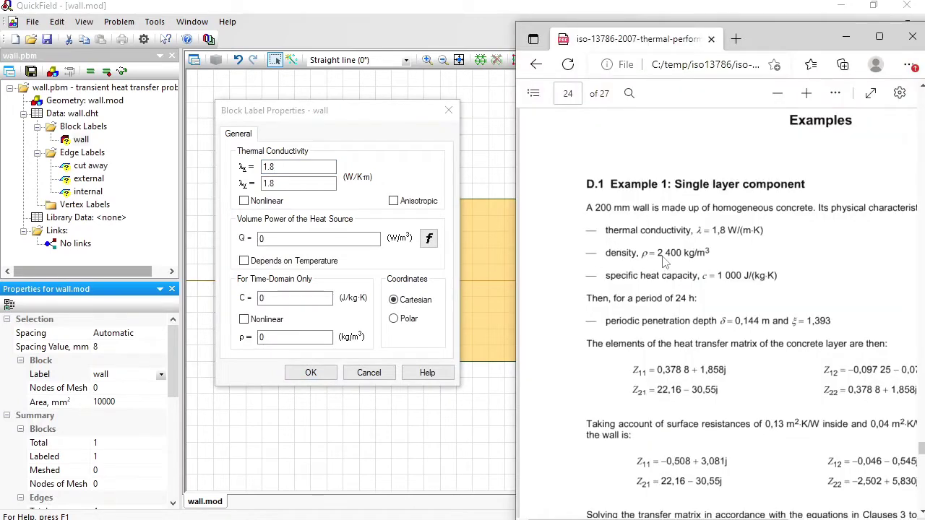
{"action": "double_click", "coordinate": [289, 340]}
{"action": "type", "text": "2400"}
{"action": "key", "text": "alt+Tab"}
{"action": "double_click", "coordinate": [296, 299]}
{"action": "type", "text": "1000"}
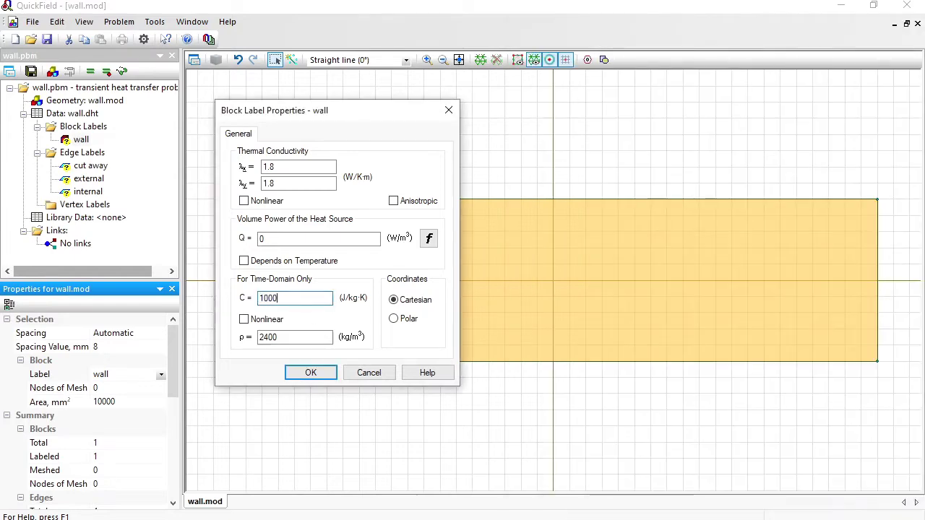
{"action": "key", "text": "Return"}
Define a convection condition on the internal edge label with coefficient 1/0.13, taken from the inside surface resistance, and apply it
{"action": "left_click", "coordinate": [79, 192]}
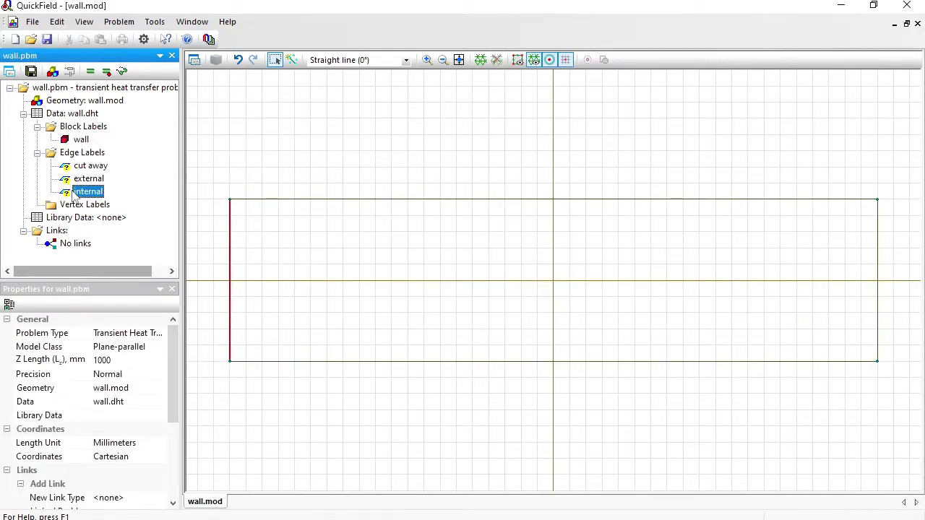
{"action": "double_click", "coordinate": [81, 192]}
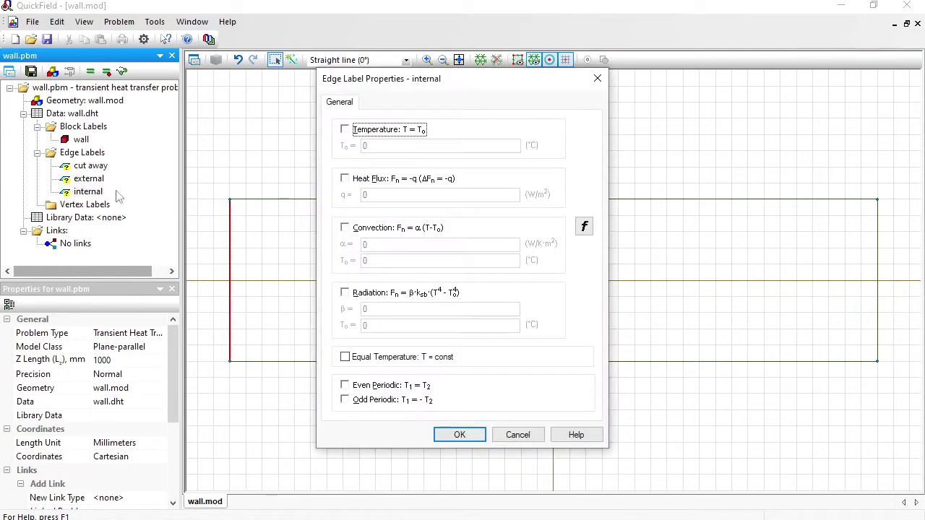
{"action": "left_click", "coordinate": [357, 130]}
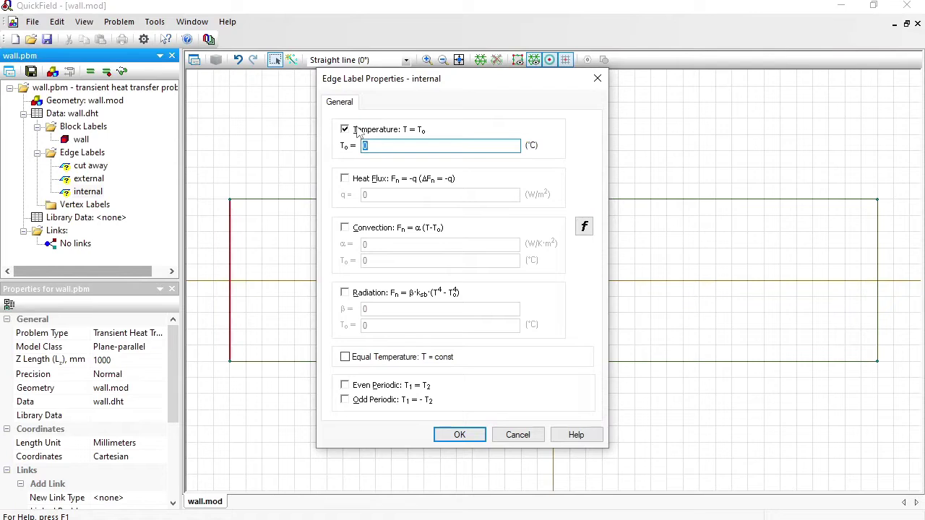
{"action": "left_click", "coordinate": [345, 228]}
{"action": "left_click", "coordinate": [386, 263]}
{"action": "left_click_drag", "start_coordinate": [384, 247], "coordinate": [347, 248]}
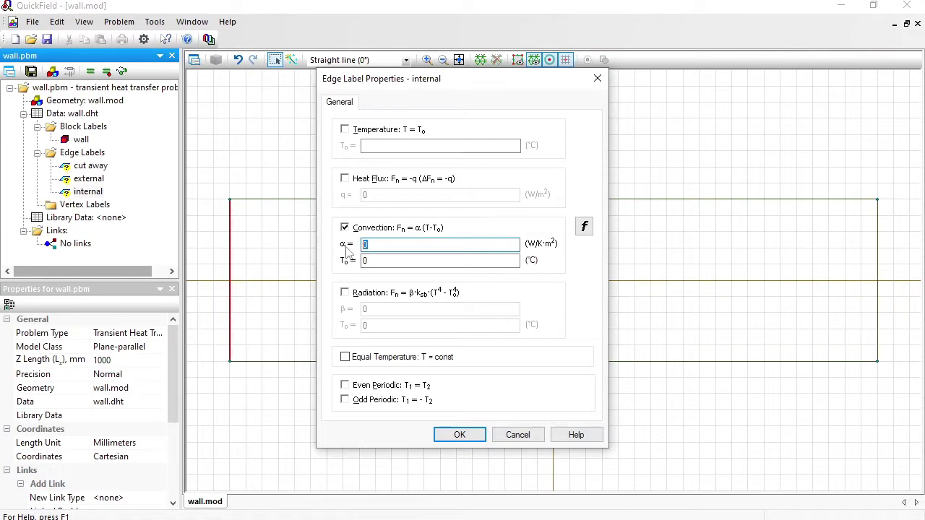
{"action": "key", "text": "alt+Tab"}
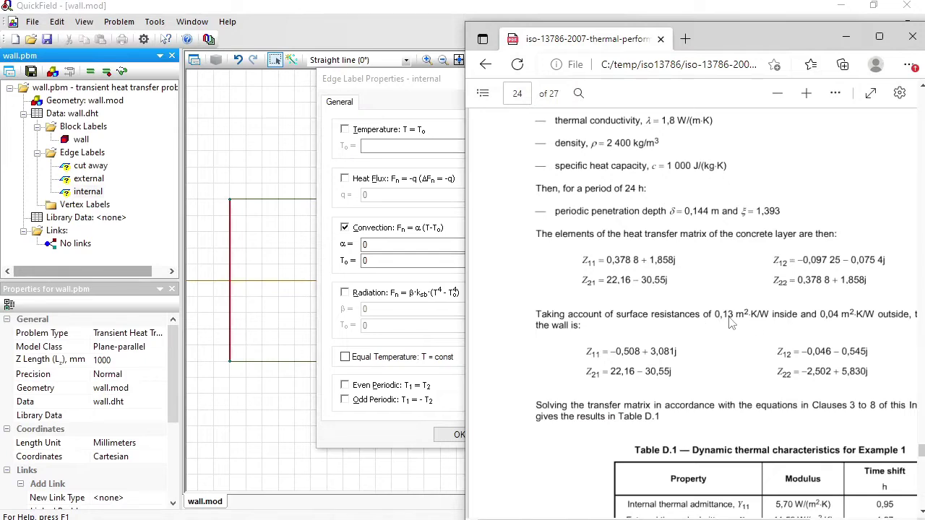
{"action": "left_click", "coordinate": [429, 248]}
{"action": "key", "text": "BackSpace"}
{"action": "type", "text": "1/0.13"}
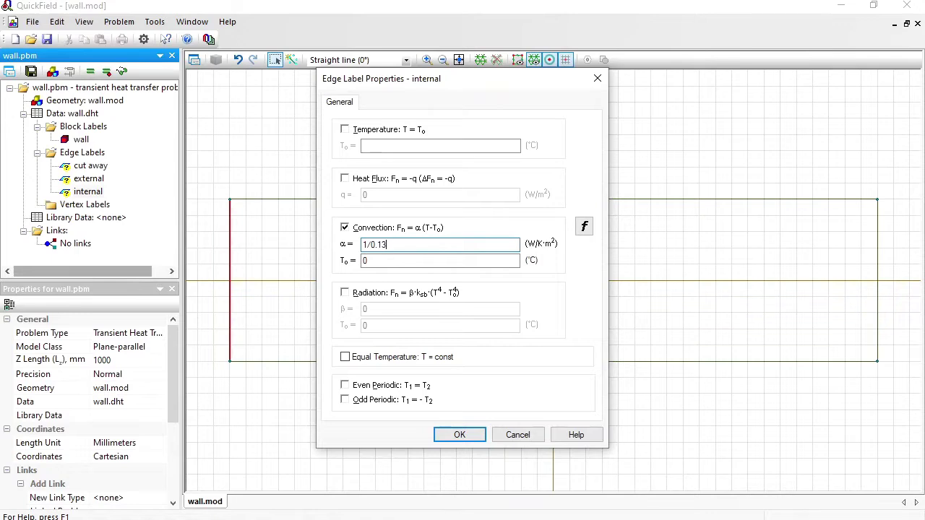
{"action": "left_click", "coordinate": [459, 435]}
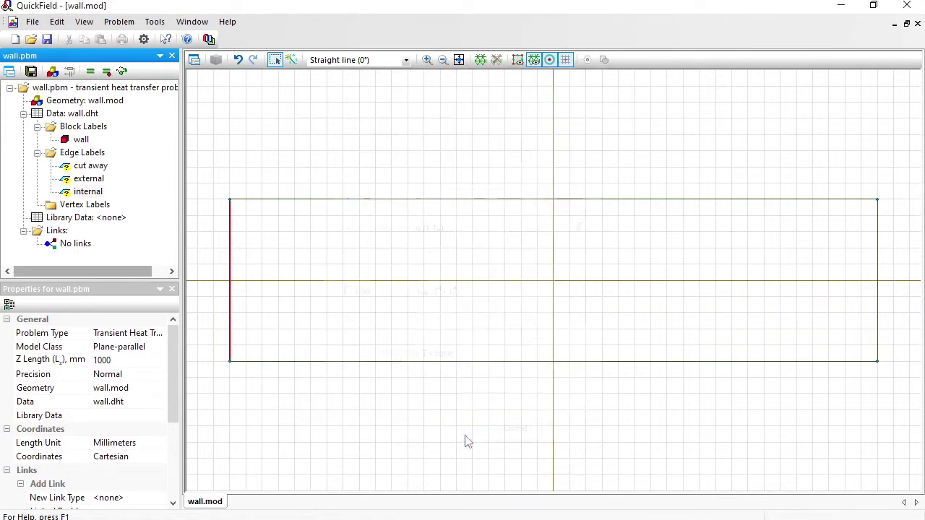
Enable convection for the external edge label with coefficient 1/0.04, taken from the outside surface resistance
{"action": "double_click", "coordinate": [65, 180]}
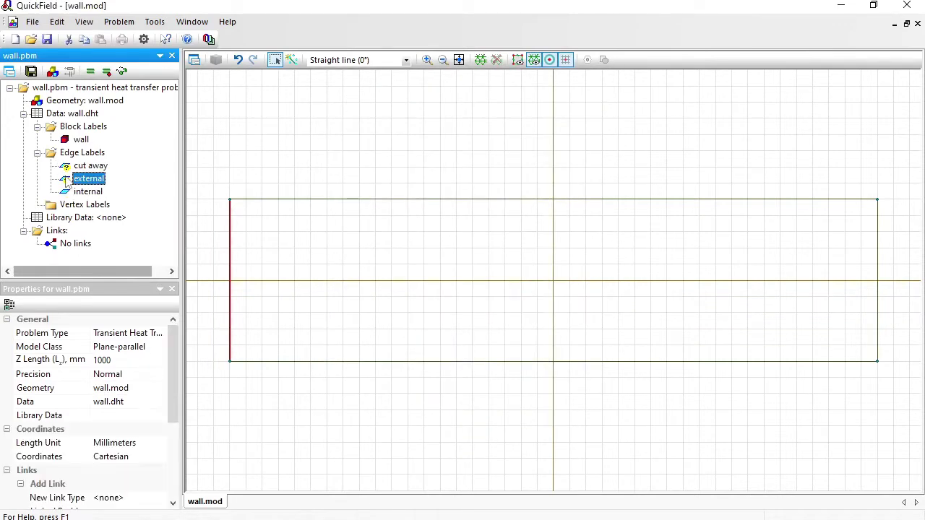
{"action": "left_click", "coordinate": [344, 228]}
{"action": "double_click", "coordinate": [366, 244]}
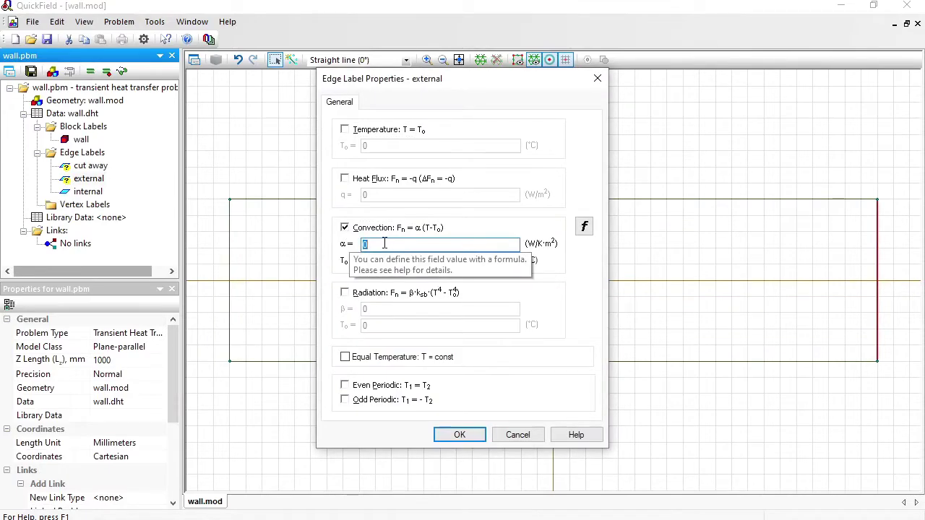
{"action": "key", "text": "alt+Tab"}
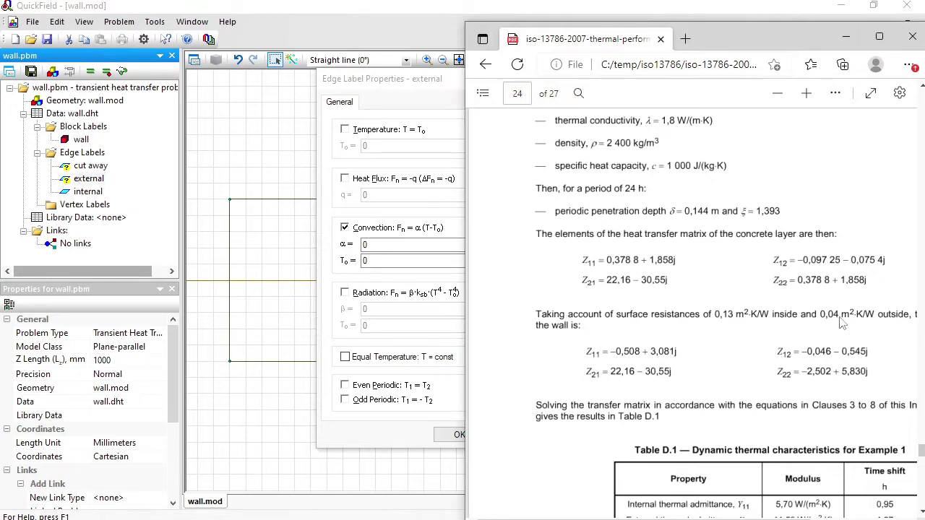
{"action": "key", "text": "alt+Tab"}
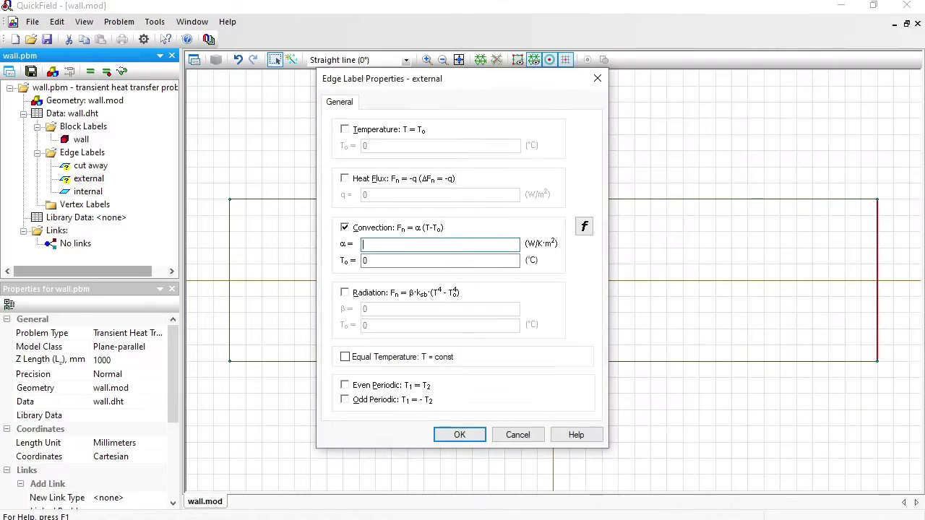
{"action": "type", "text": "1/0.04"}
Set the external convection temperature T0 to the formula 1 * sin ( 2 * 180 (1/86400) * t)
{"action": "left_click_drag", "start_coordinate": [378, 262], "coordinate": [355, 265]}
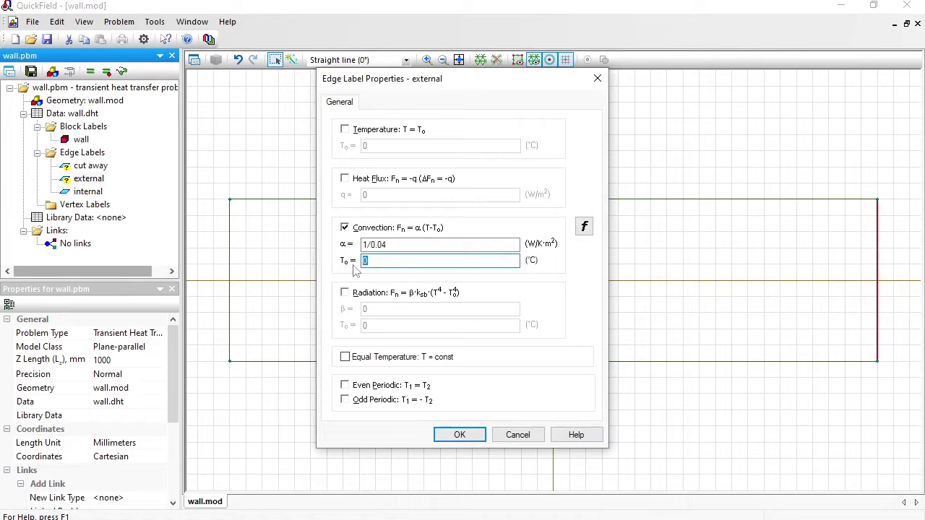
{"action": "type", "text": "1 * sin ( 2 *"}
{"action": "type", "text": "80"}
{"action": "type", "text": "(1/86400) )"}
{"action": "key", "text": "Left"}
{"action": "type", "text": "*"}
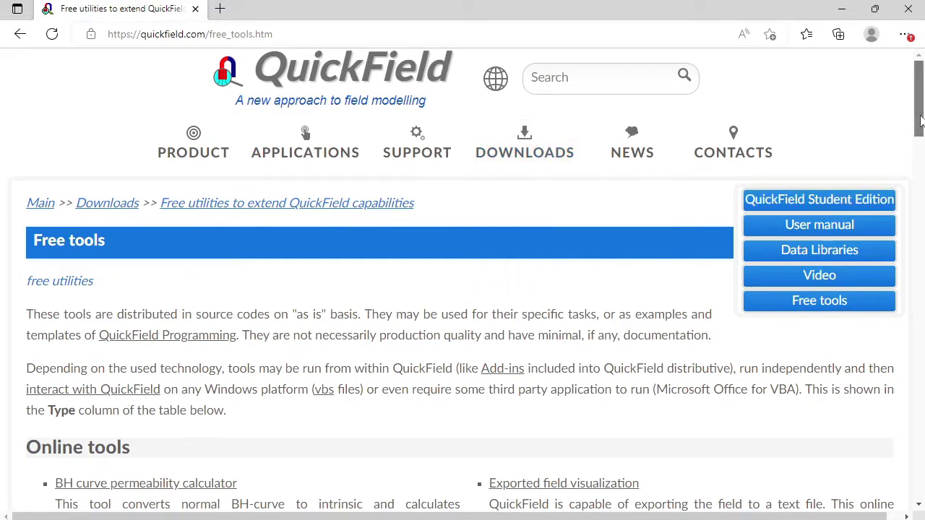
Open the online Formula plotter from QuickField's Free tools web page
{"action": "scroll", "coordinate": [920, 123], "scroll_direction": "down", "scroll_amount": 3}
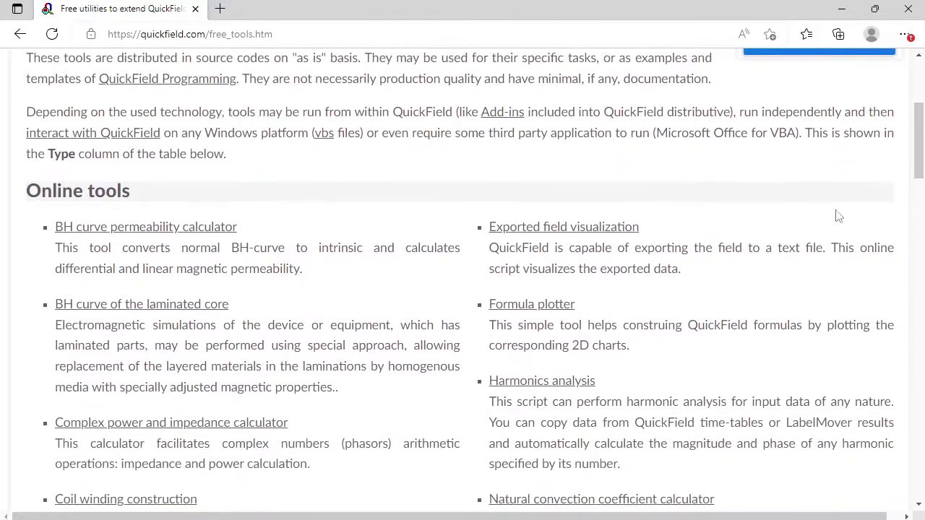
{"action": "left_click", "coordinate": [533, 309]}
{"action": "scroll", "coordinate": [439, 281], "scroll_direction": "down", "scroll_amount": 5}
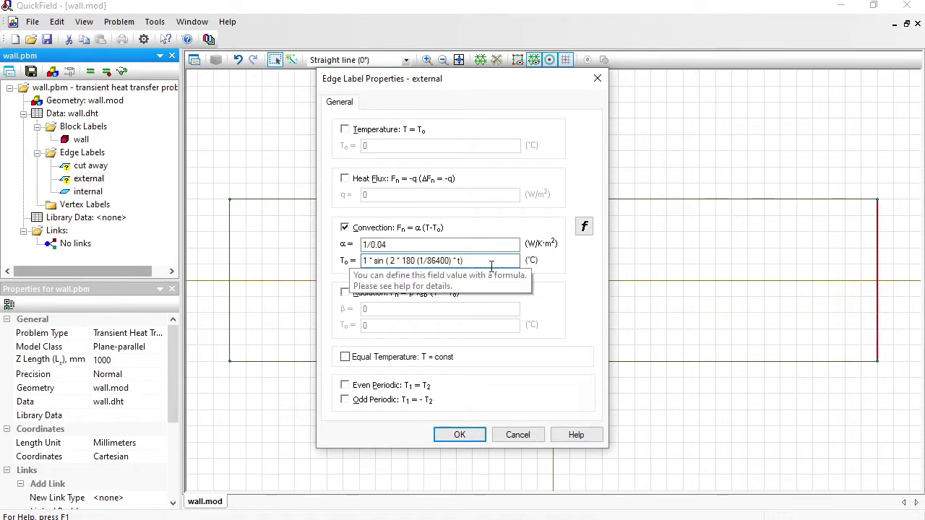
Copy the external T0 formula from QuickField and replace the sample formula in the online plotter with it
{"action": "left_click_drag", "start_coordinate": [491, 265], "coordinate": [319, 258]}
{"action": "key", "text": "ctrl+c"}
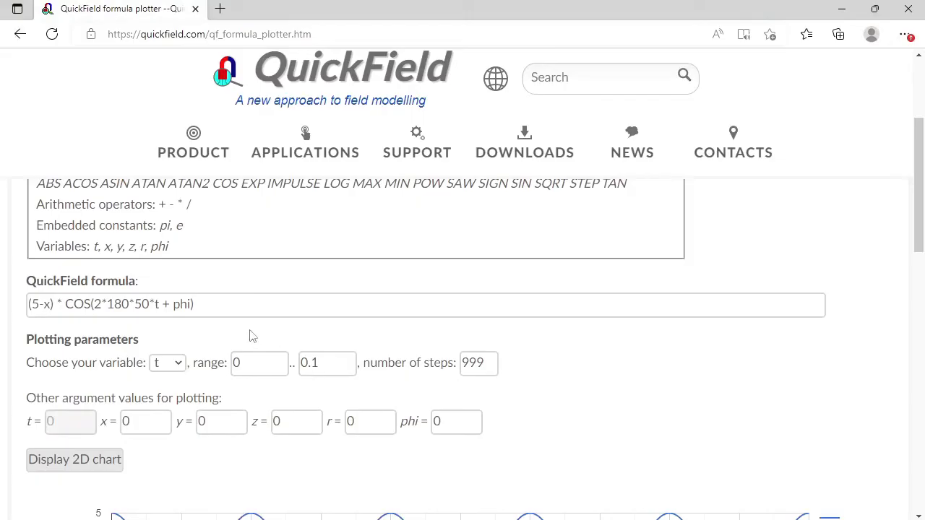
{"action": "left_click", "coordinate": [233, 308]}
{"action": "left_click_drag", "start_coordinate": [233, 308], "coordinate": [4, 293]}
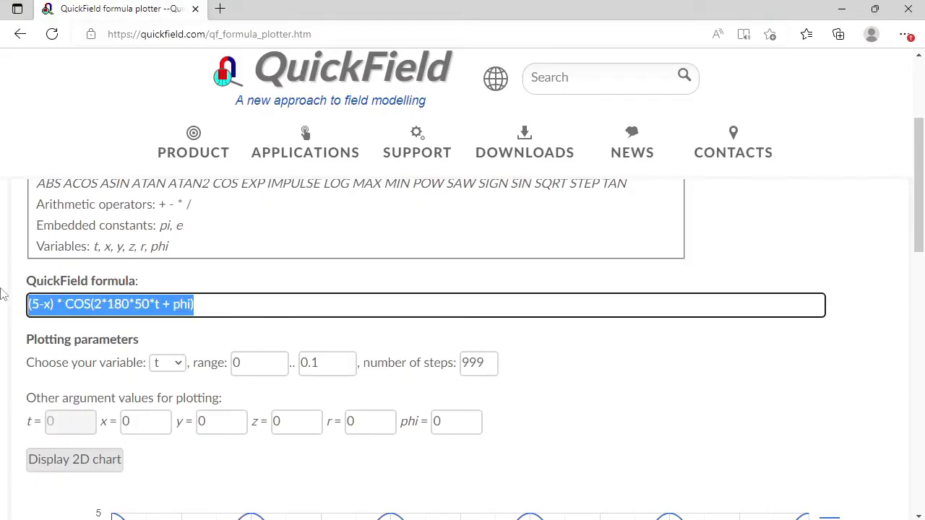
{"action": "key", "text": "ctrl+v"}
Set the plotting range of variable t from 777600, copied from the Calculator history, to 864000
{"action": "key", "text": "alt+Tab"}
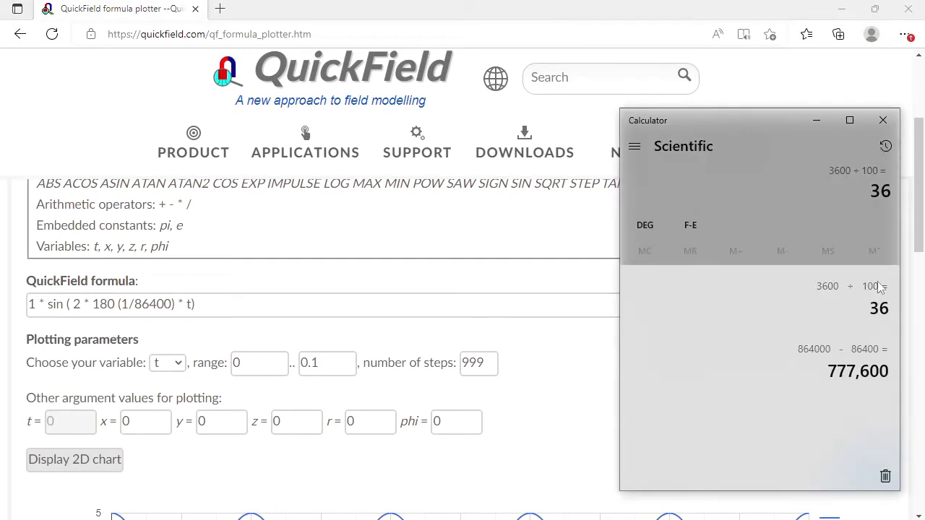
{"action": "left_click_drag", "start_coordinate": [828, 371], "coordinate": [887, 368]}
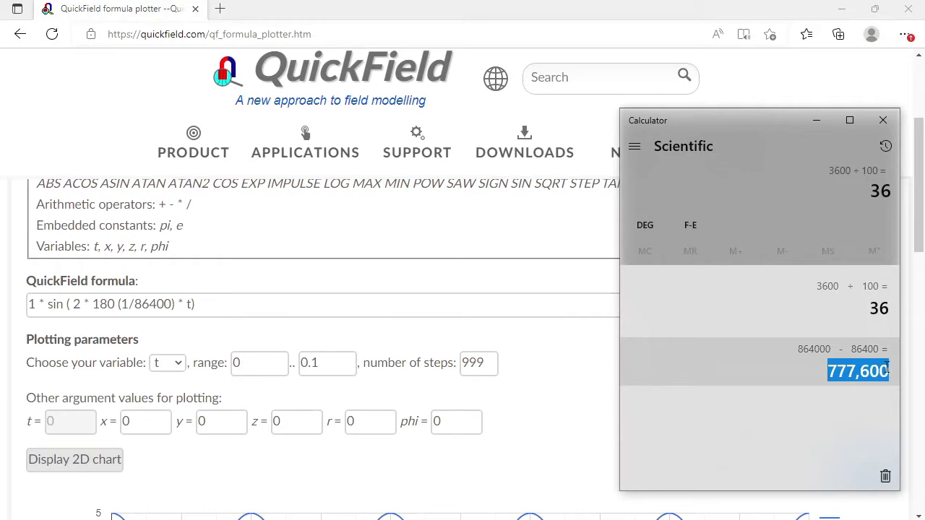
{"action": "key", "text": "ctrl+c"}
{"action": "double_click", "coordinate": [282, 366]}
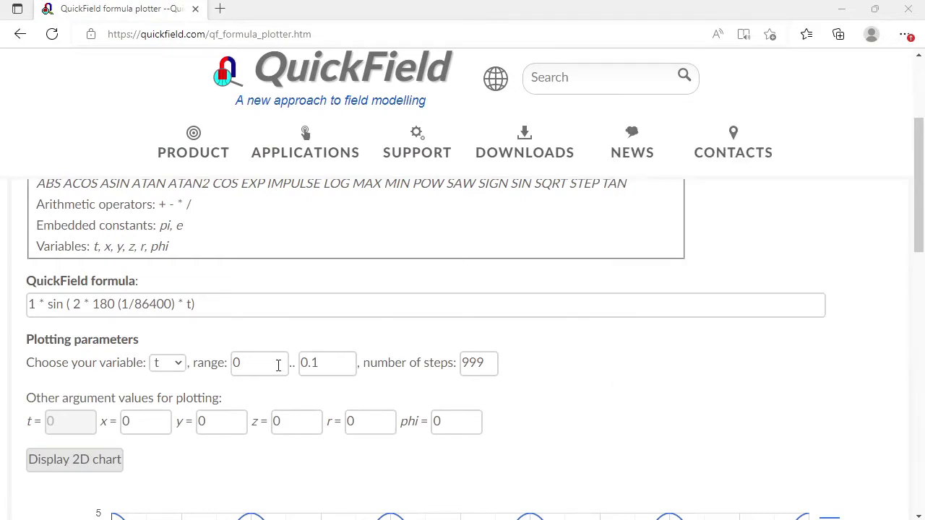
{"action": "key", "text": "ctrl+v"}
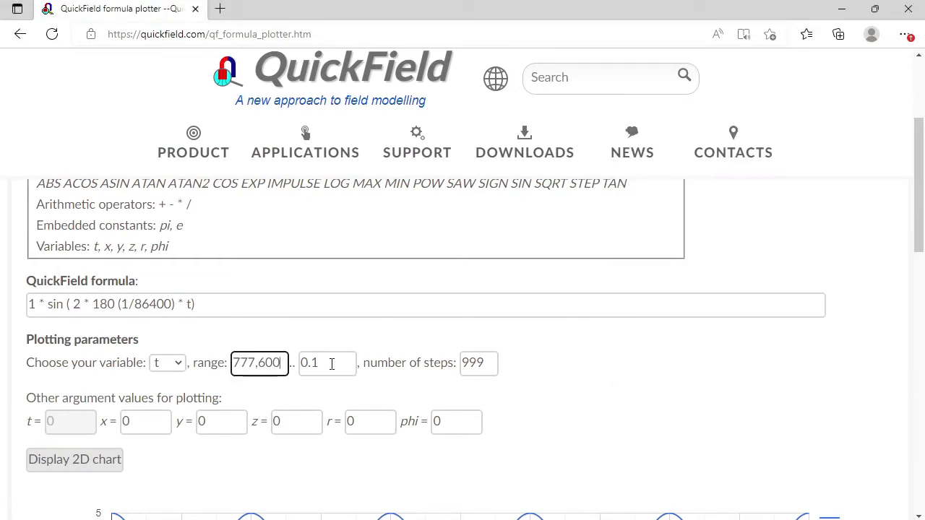
{"action": "key", "text": "Left"}
{"action": "key", "text": "Left"}
{"action": "key", "text": "Left"}
{"action": "key", "text": "BackSpace"}
{"action": "double_click", "coordinate": [332, 363]}
{"action": "type", "text": "8"}
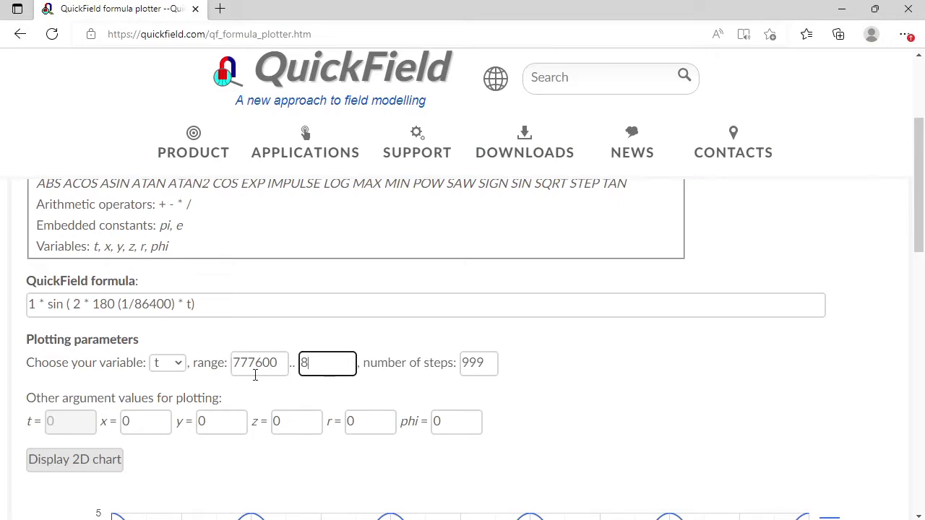
{"action": "type", "text": "64000"}
Add the missing multiplication sign after 180 in the plotter's formula and plot it as a 2D chart
{"action": "left_click", "coordinate": [51, 460]}
{"action": "left_click", "coordinate": [115, 304]}
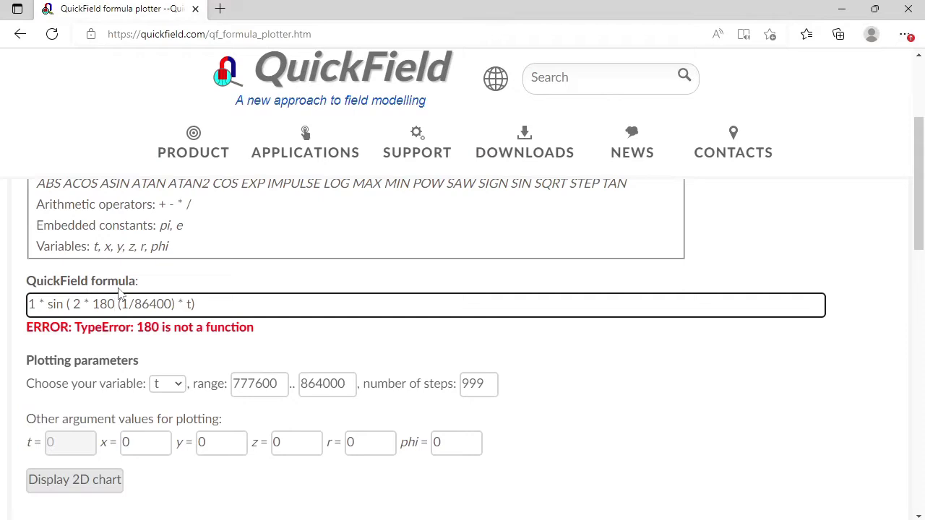
{"action": "type", "text": "*"}
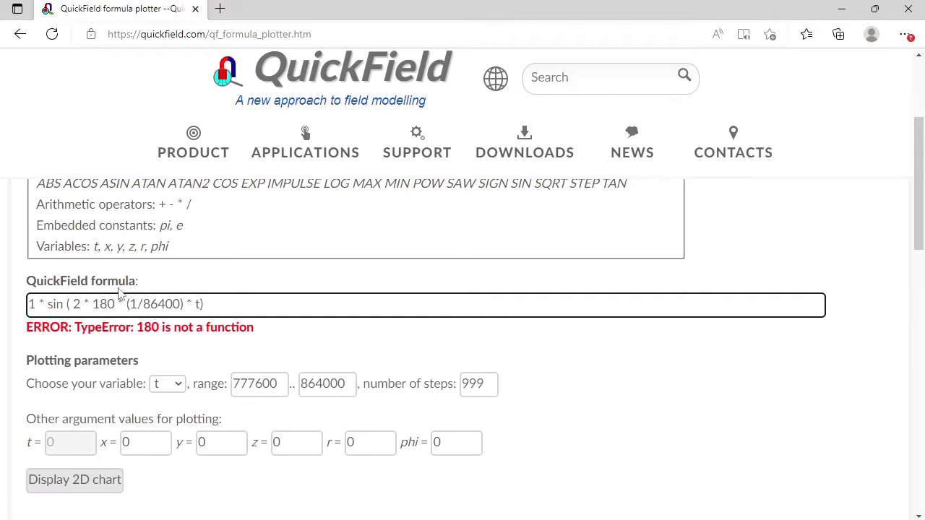
{"action": "left_click", "coordinate": [68, 494]}
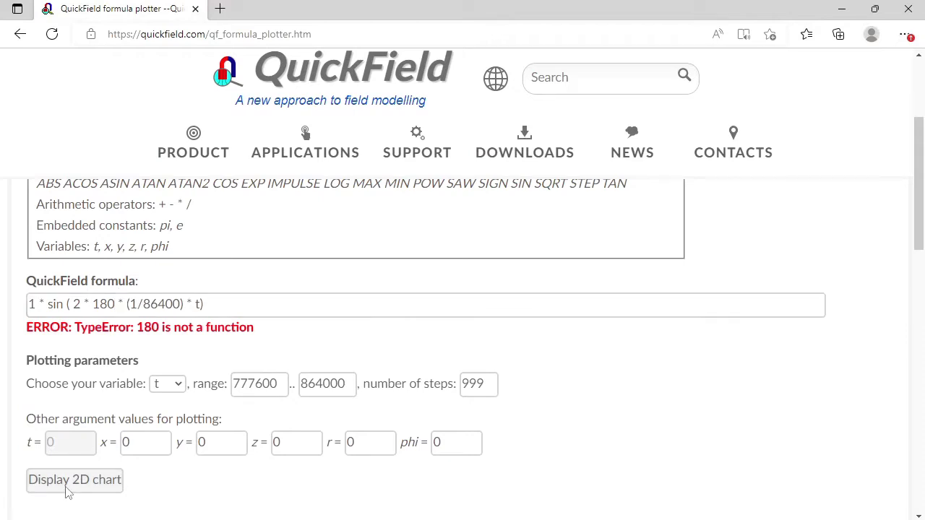
Set the number of plotting steps to 20 and redraw the chart
{"action": "scroll", "coordinate": [921, 201], "scroll_direction": "down", "scroll_amount": 2}
{"action": "scroll", "coordinate": [506, 260], "scroll_direction": "up", "scroll_amount": 1}
{"action": "left_click_drag", "start_coordinate": [493, 251], "coordinate": [437, 246]}
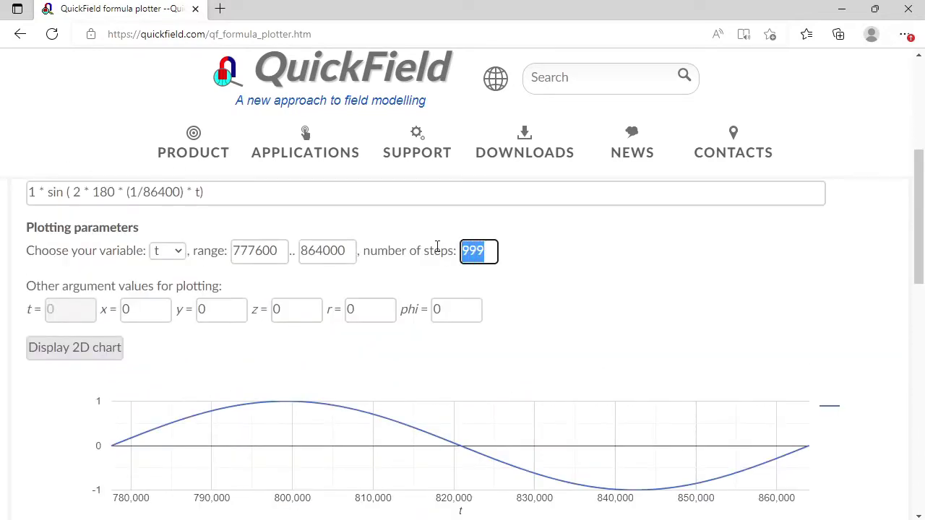
{"action": "type", "text": "20"}
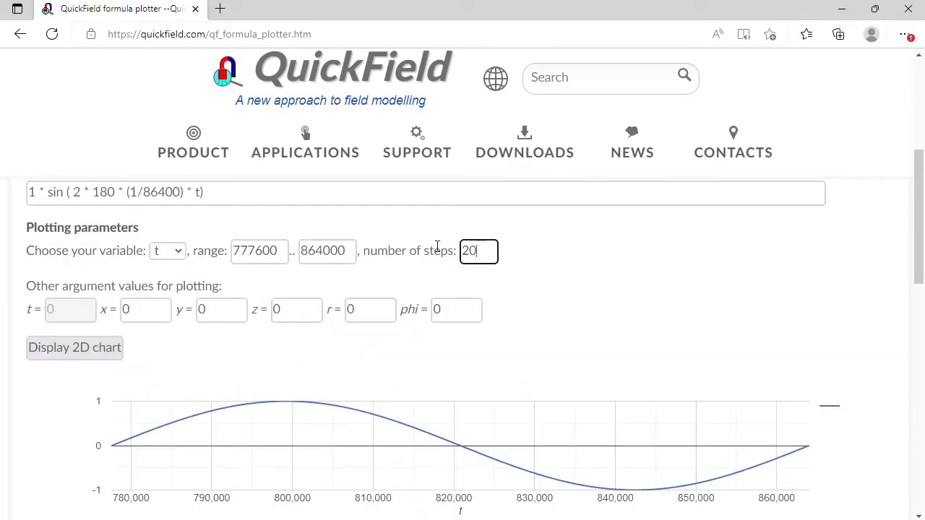
{"action": "left_click", "coordinate": [113, 352]}
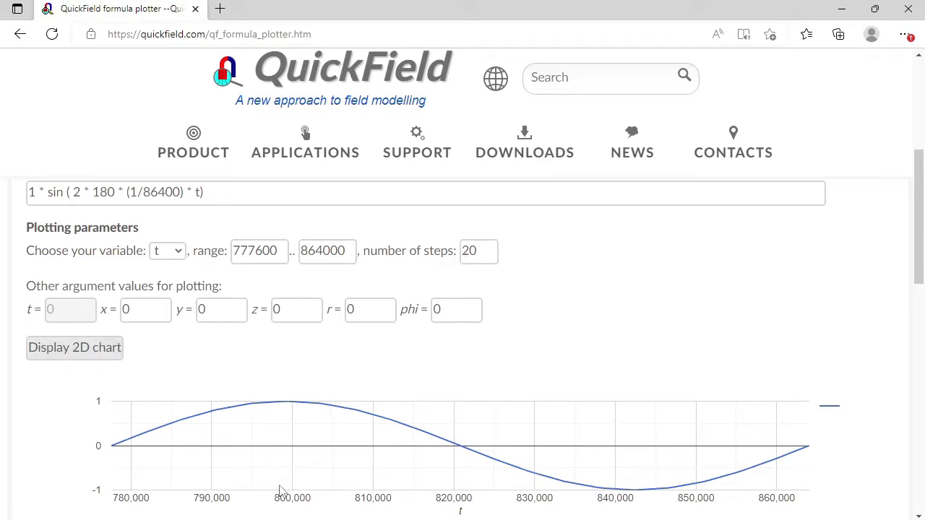
Redraw the chart with 12 plotting steps and note the curve's peak time, 799200, in an empty Notepad document
{"action": "mouse_move", "coordinate": [287, 406]}
{"action": "left_click_drag", "start_coordinate": [484, 247], "coordinate": [443, 247]}
{"action": "type", "text": "12"}
{"action": "left_click", "coordinate": [89, 342]}
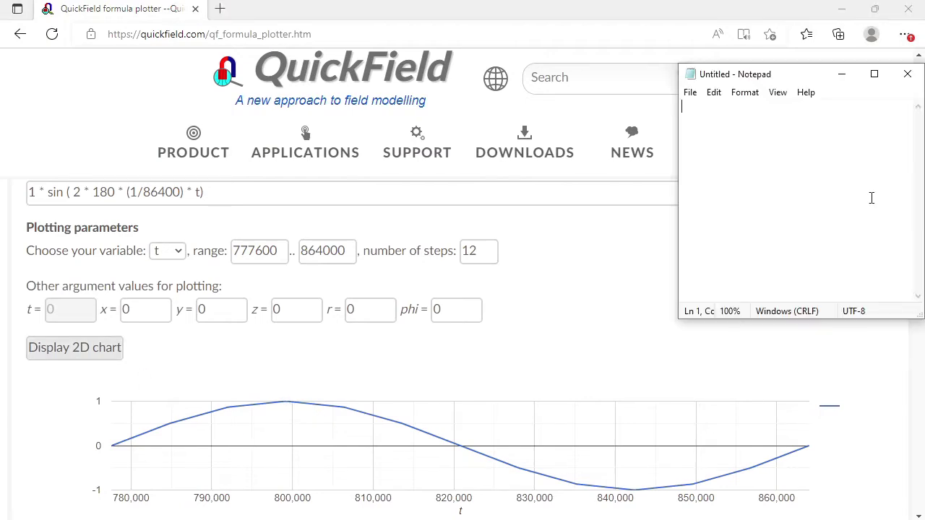
{"action": "type", "text": "799200"}
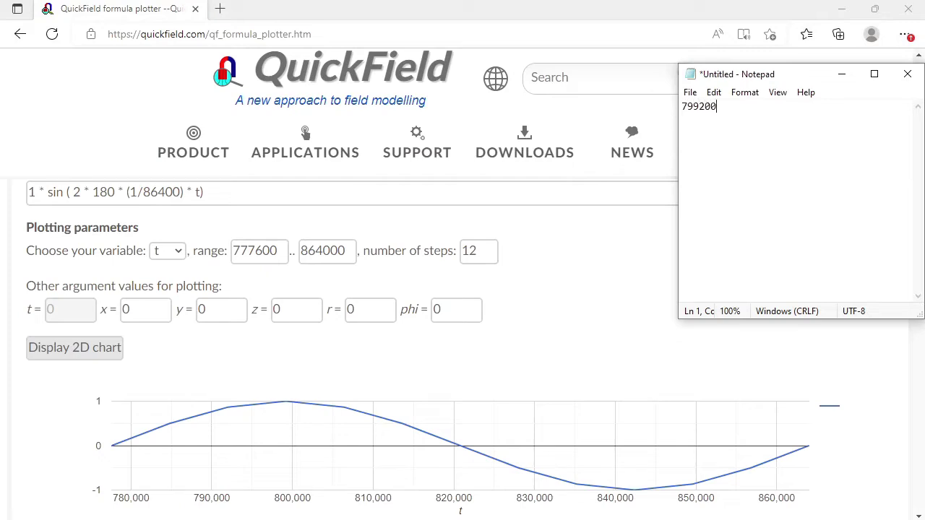
Complete the Notepad note on the peak time so it reads "799200 s - maximum"
{"action": "type", "text": " s - maximum"}
{"action": "left_click", "coordinate": [596, 316]}
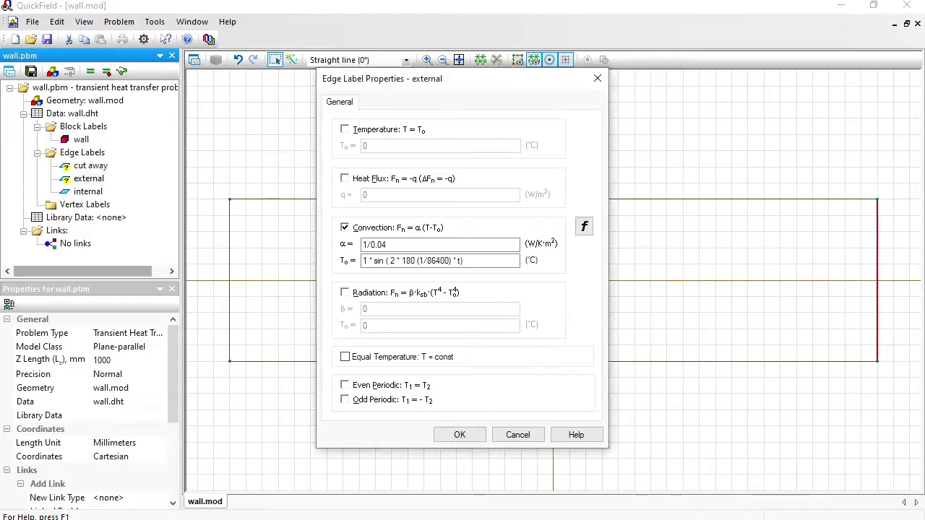
Add the missing multiplication sign after 180 in the external edge label's convection temperature formula and apply the label properties
{"action": "left_click", "coordinate": [516, 342]}
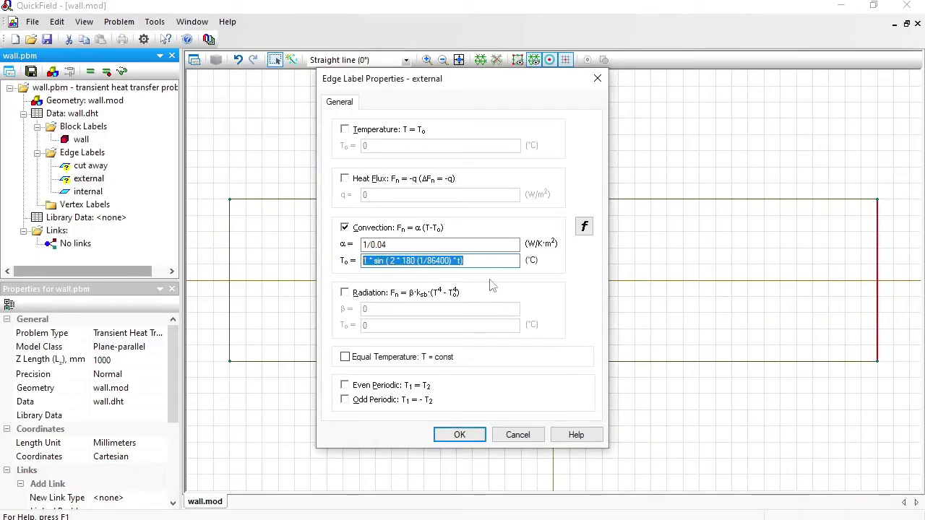
{"action": "left_click", "coordinate": [417, 260]}
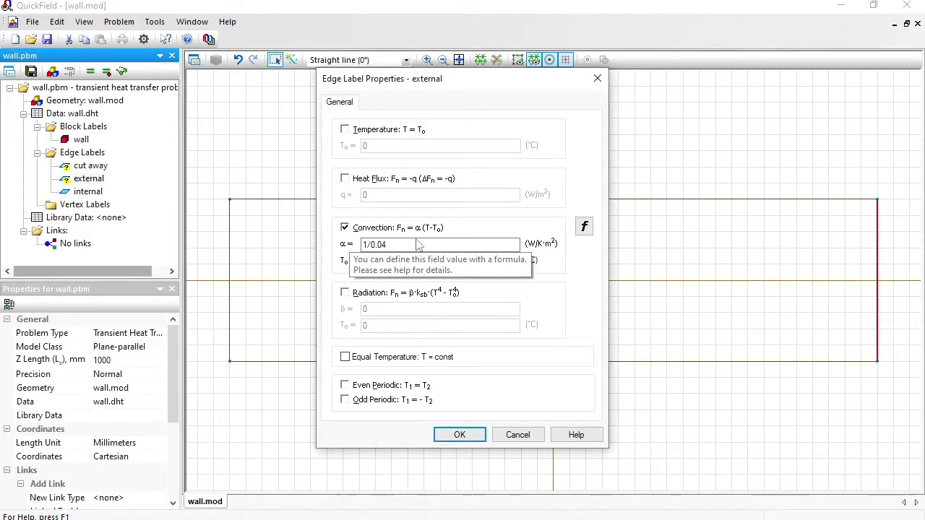
{"action": "type", "text": "*"}
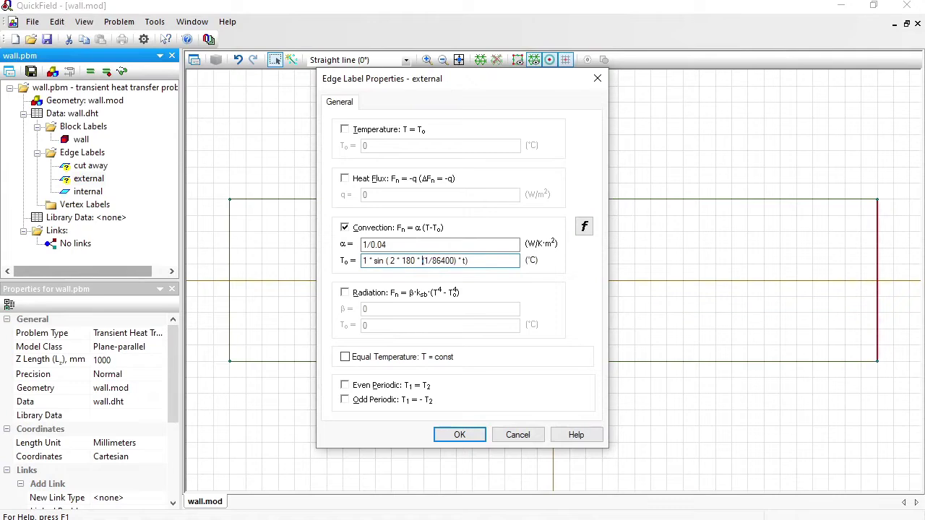
{"action": "left_click", "coordinate": [460, 436]}
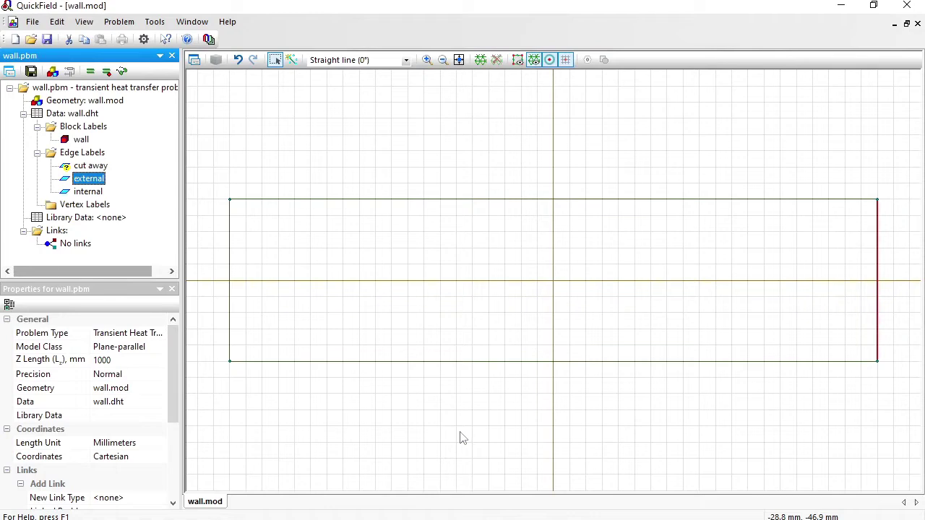
Assign a heat flux condition with q = 0 to the cut away edge label
{"action": "left_click", "coordinate": [73, 167]}
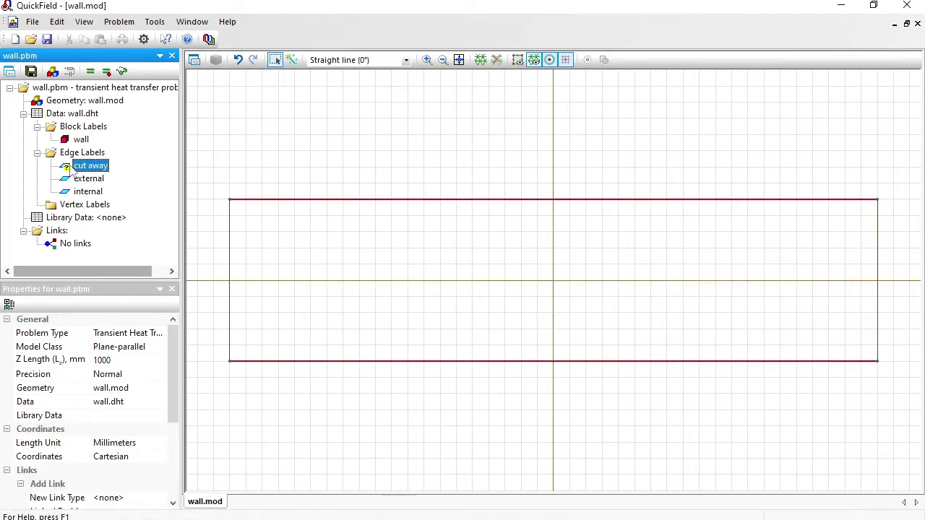
{"action": "double_click", "coordinate": [73, 169]}
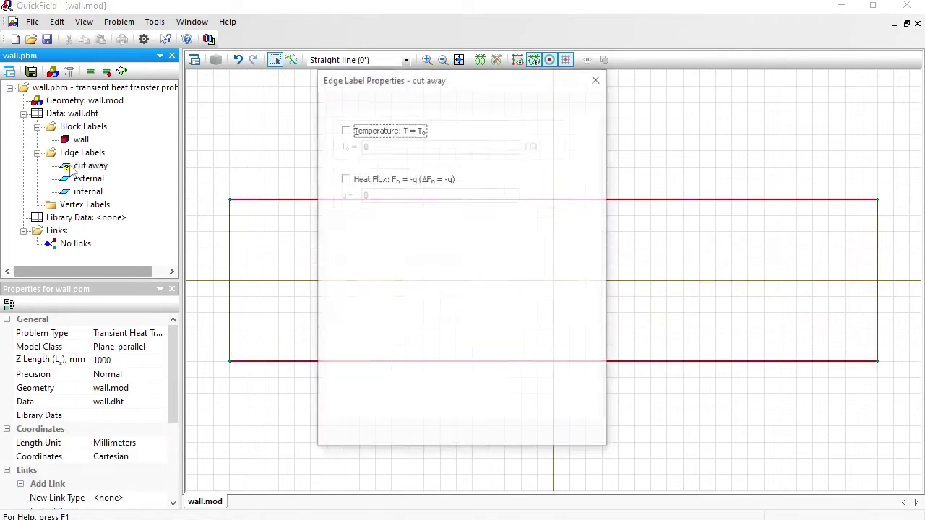
{"action": "left_click", "coordinate": [356, 180]}
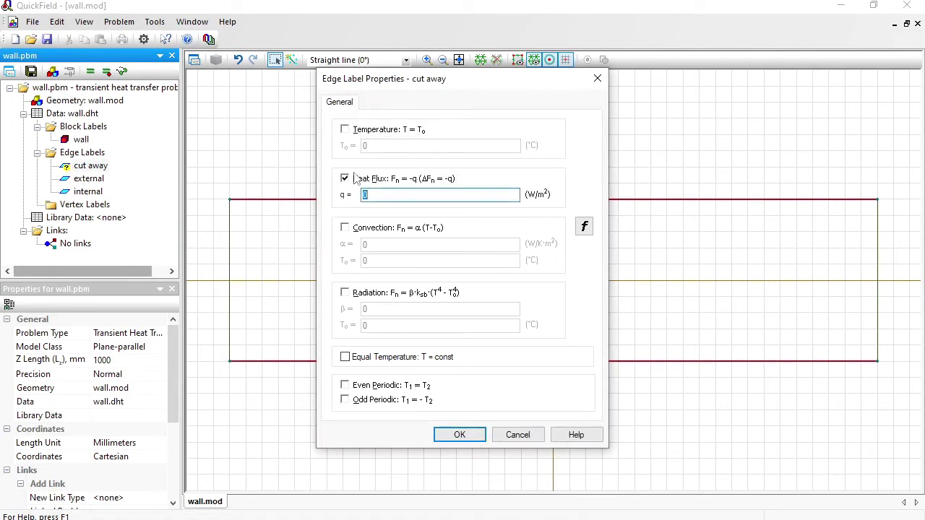
{"action": "left_click", "coordinate": [447, 436]}
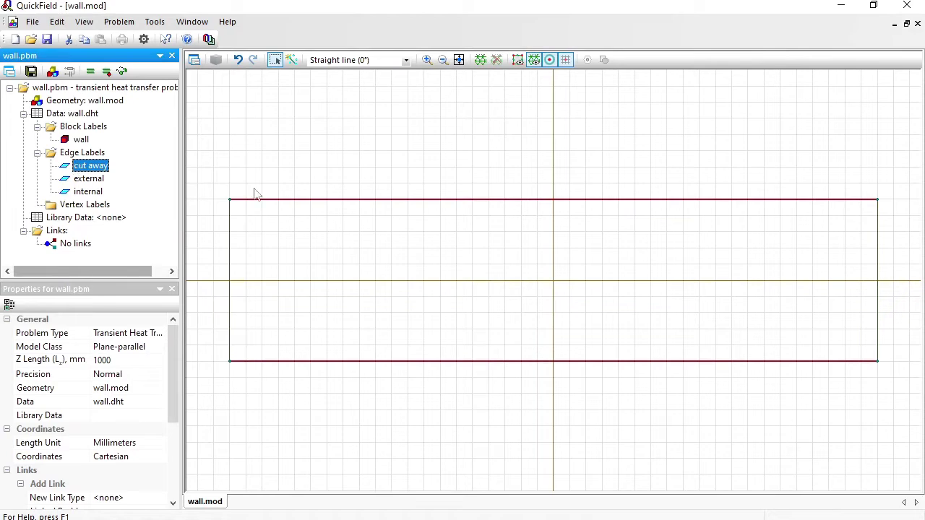
Set the label of the wall's upper and lower edges to (none) and delete the cut away edge label
{"action": "left_click", "coordinate": [339, 200]}
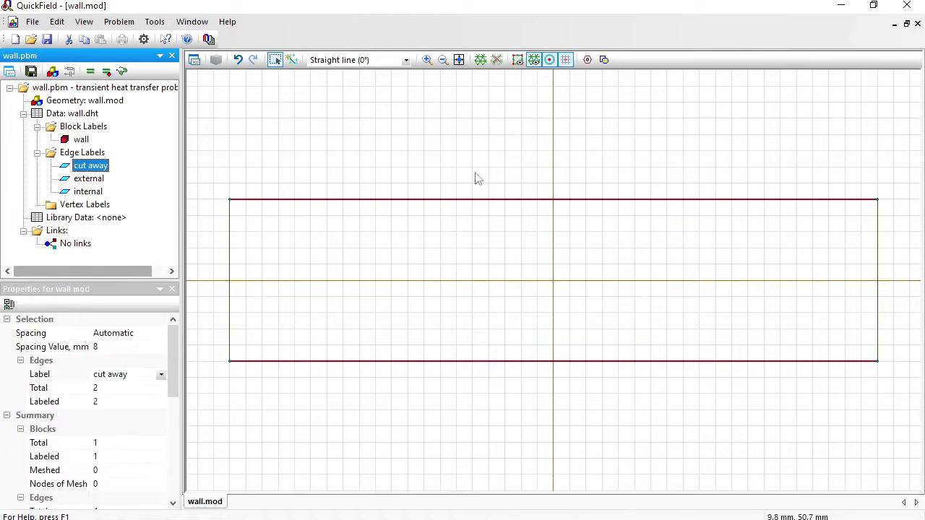
{"action": "left_click", "coordinate": [162, 376]}
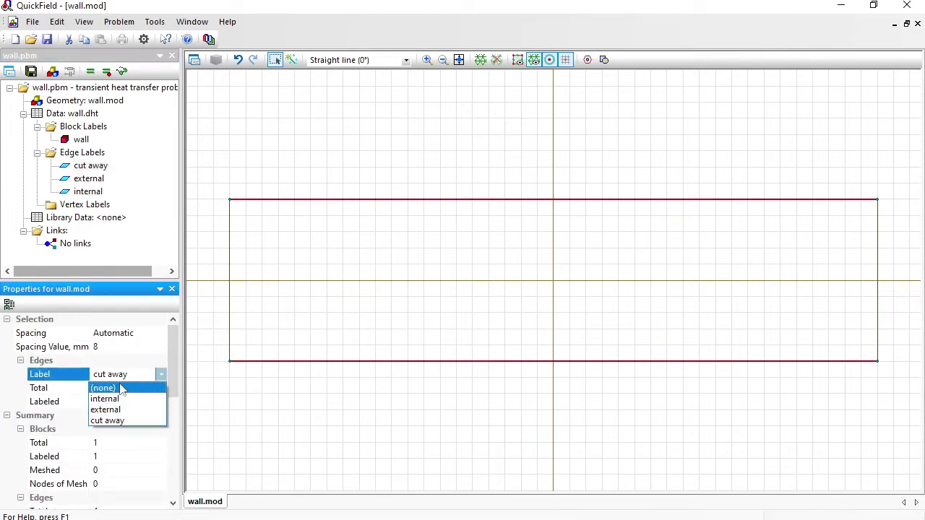
{"action": "left_click", "coordinate": [121, 389]}
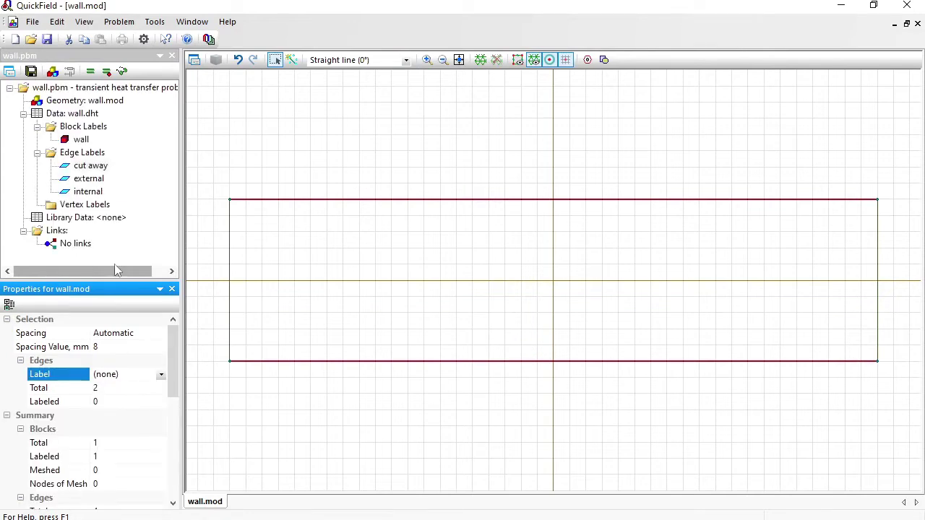
{"action": "left_click", "coordinate": [94, 182]}
{"action": "left_click", "coordinate": [87, 165]}
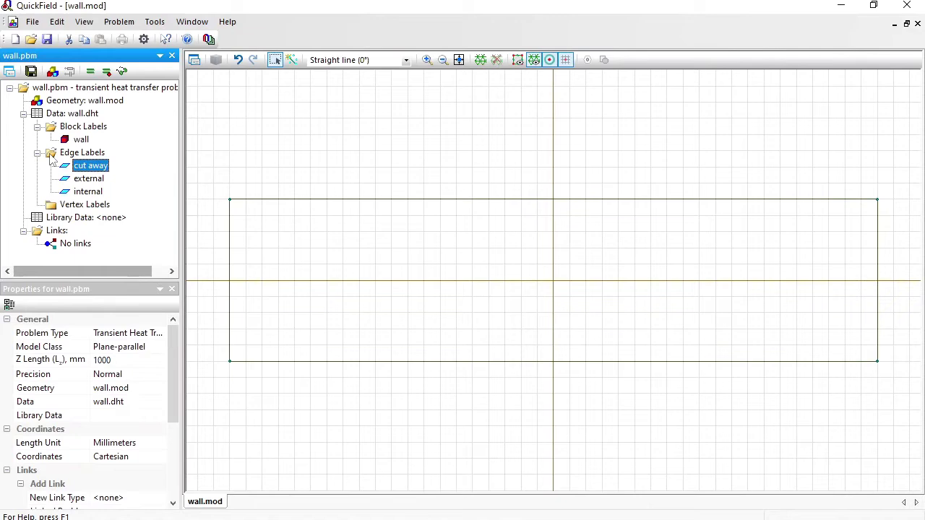
{"action": "key", "text": "Delete"}
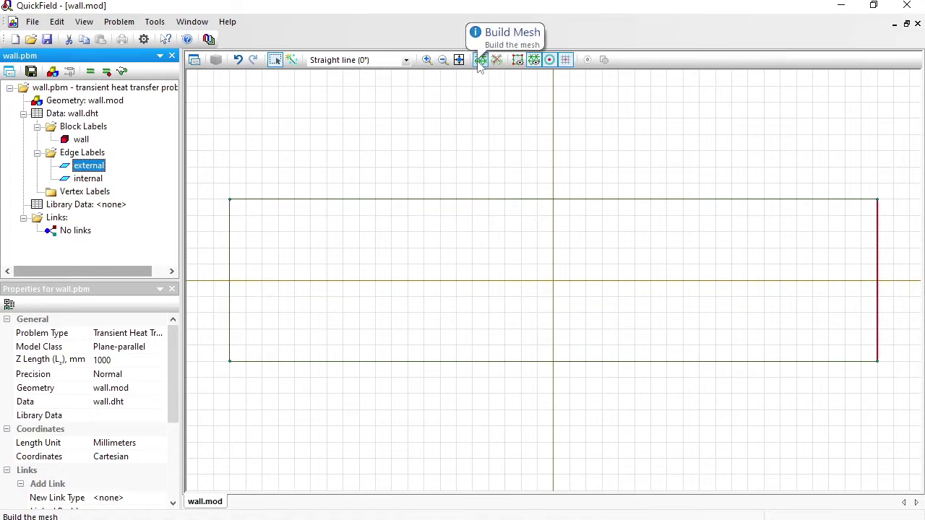
Build the wall's mesh and solve the saved problem through to its field results
{"action": "left_click", "coordinate": [480, 60]}
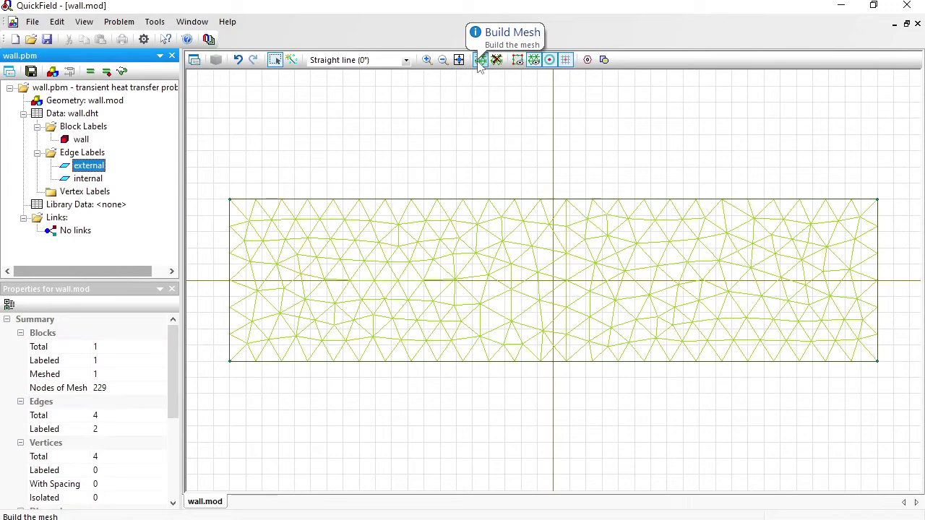
{"action": "left_click", "coordinate": [31, 71]}
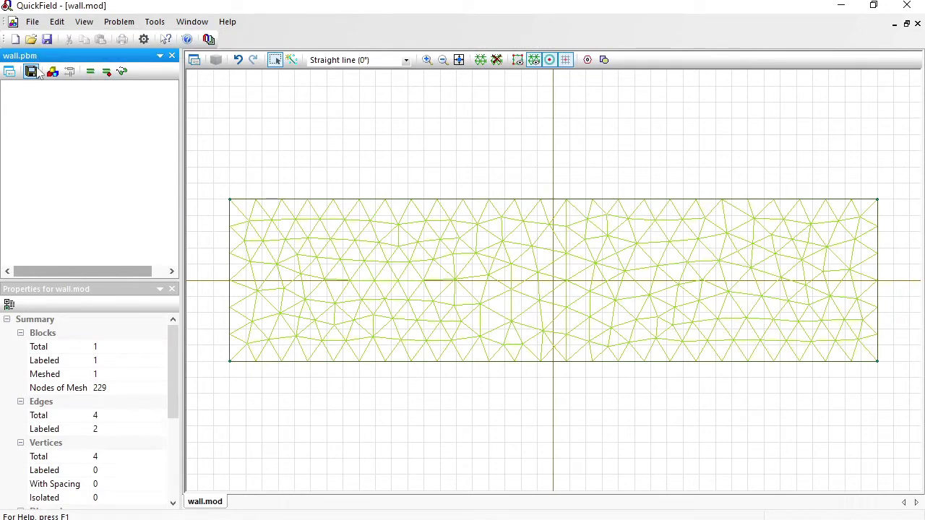
{"action": "left_click", "coordinate": [88, 72]}
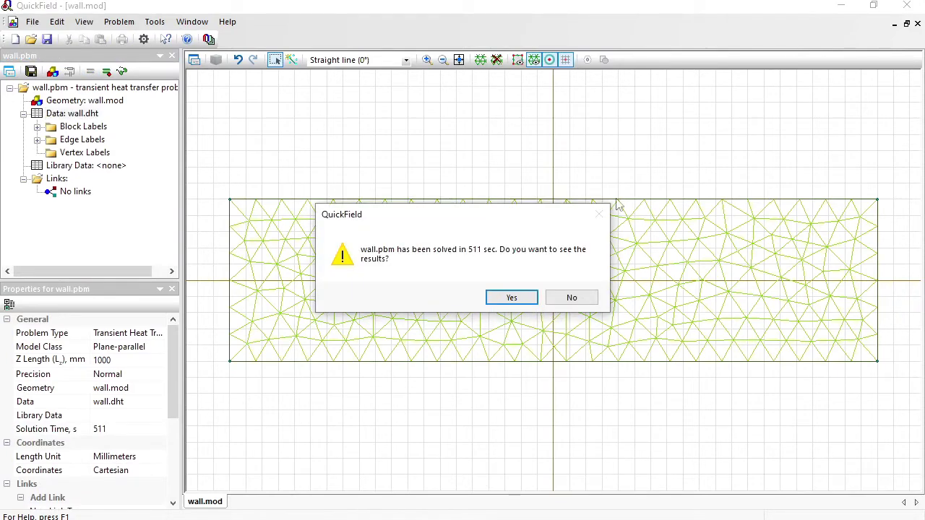
{"action": "left_click", "coordinate": [511, 298]}
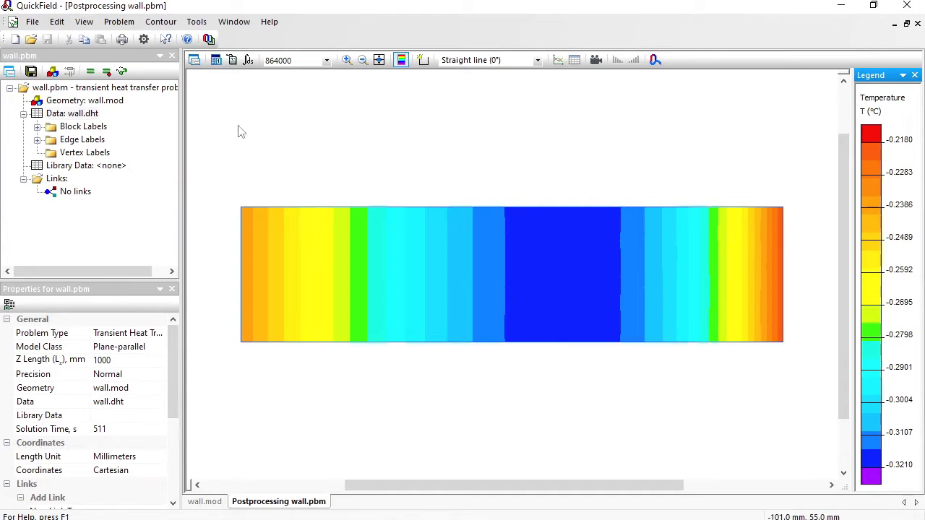
Display heat flux vectors with scale 0.3 and cell 10 mm in the field picture instead of the temperature color map
{"action": "left_click", "coordinate": [197, 64]}
{"action": "left_click", "coordinate": [329, 219]}
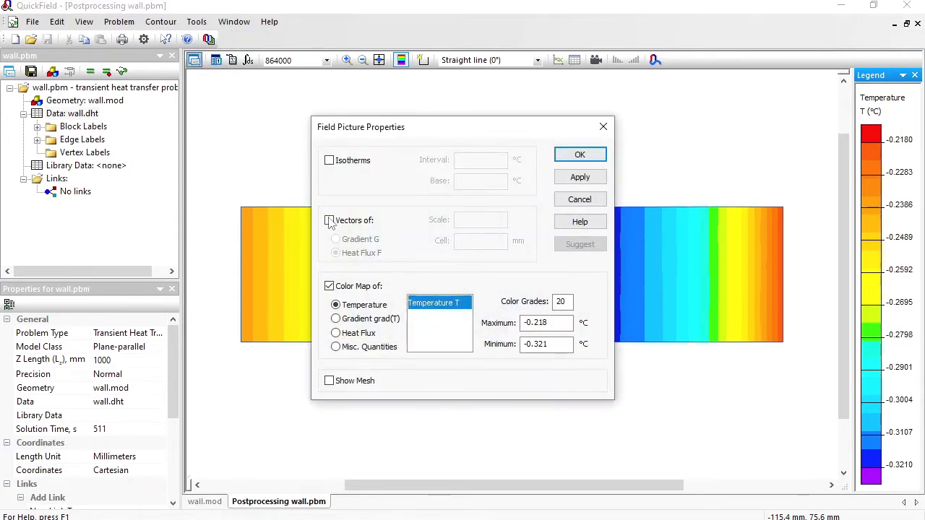
{"action": "left_click", "coordinate": [331, 287]}
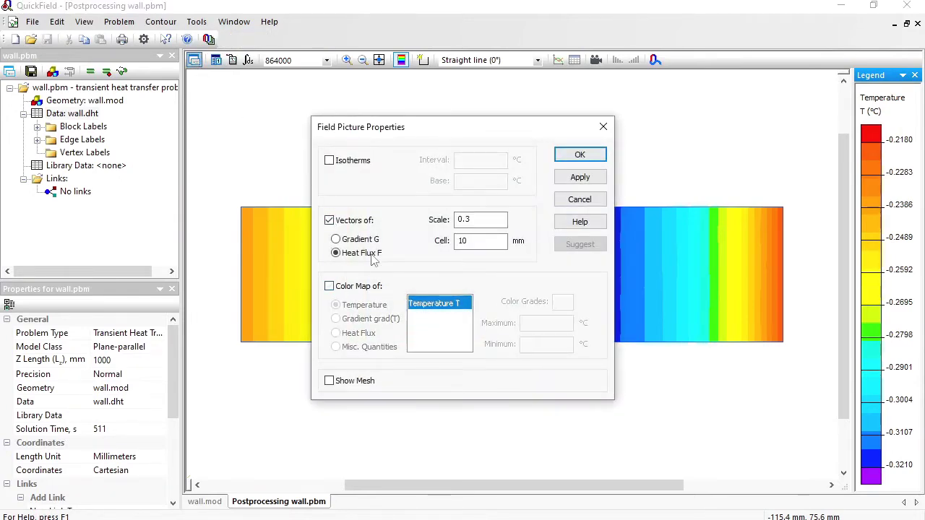
{"action": "left_click", "coordinate": [578, 155]}
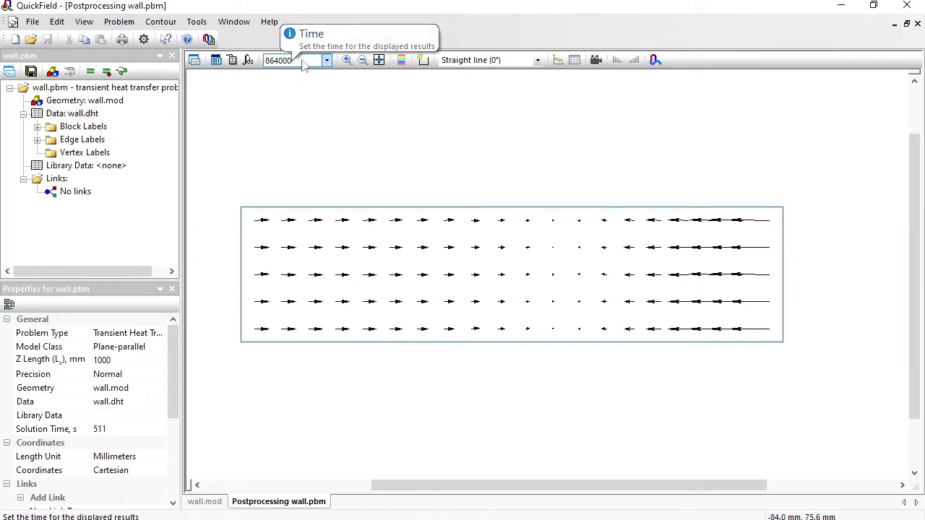
Show the heat flux vectors at time 863000, and run the animation to examine how their direction changes before stopping it
{"action": "left_click", "coordinate": [326, 61]}
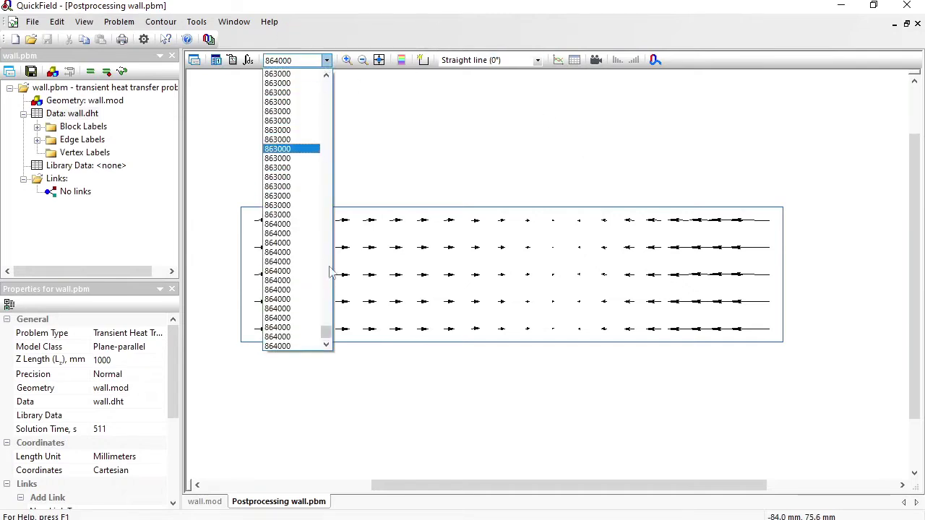
{"action": "left_click", "coordinate": [294, 149]}
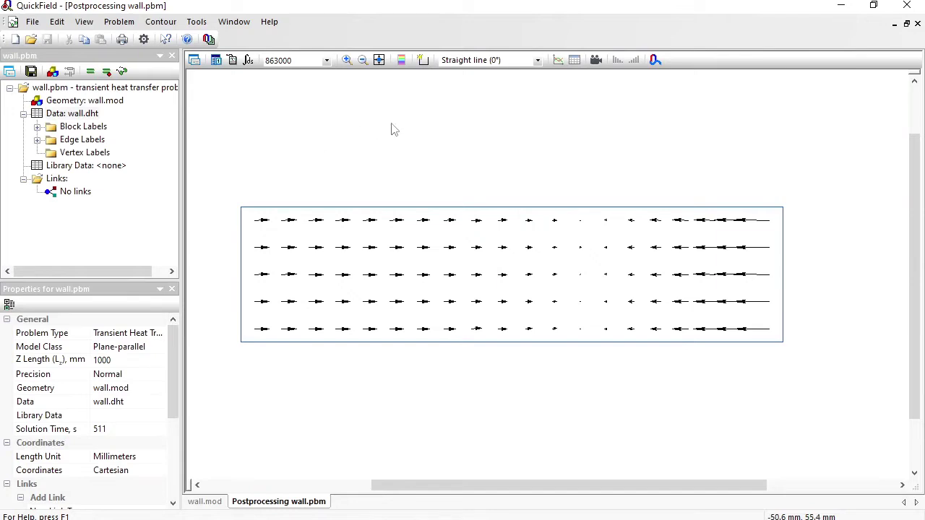
{"action": "left_click", "coordinate": [596, 60]}
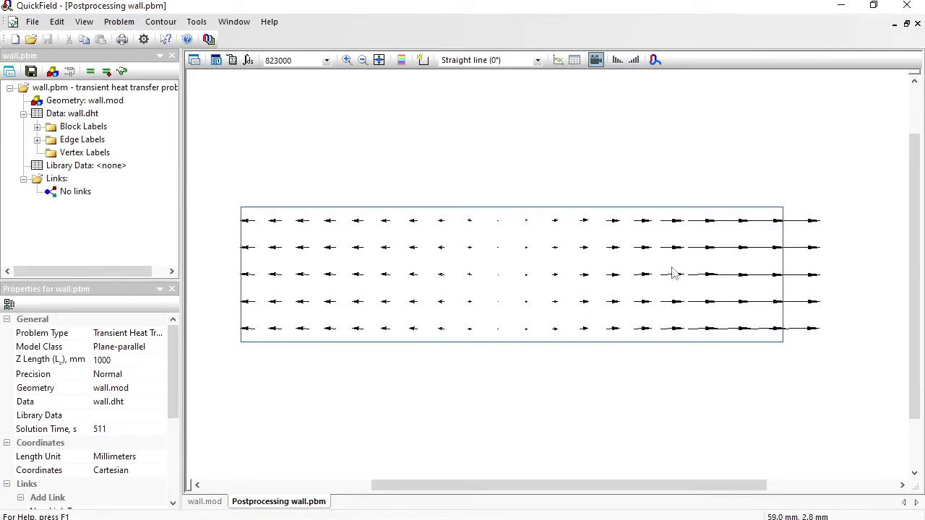
{"action": "left_click", "coordinate": [596, 63]}
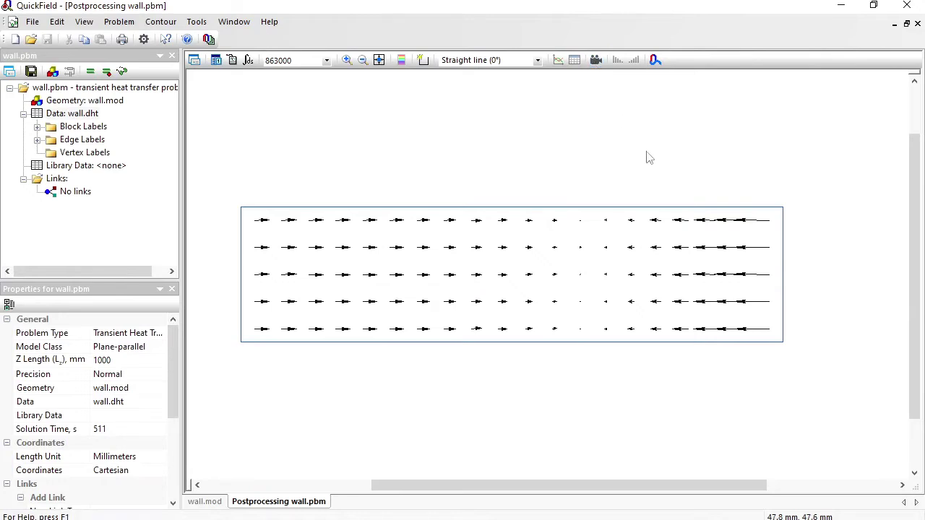
View the time plot of temperature at the wall's external surface and close it
{"action": "right_click", "coordinate": [783, 266]}
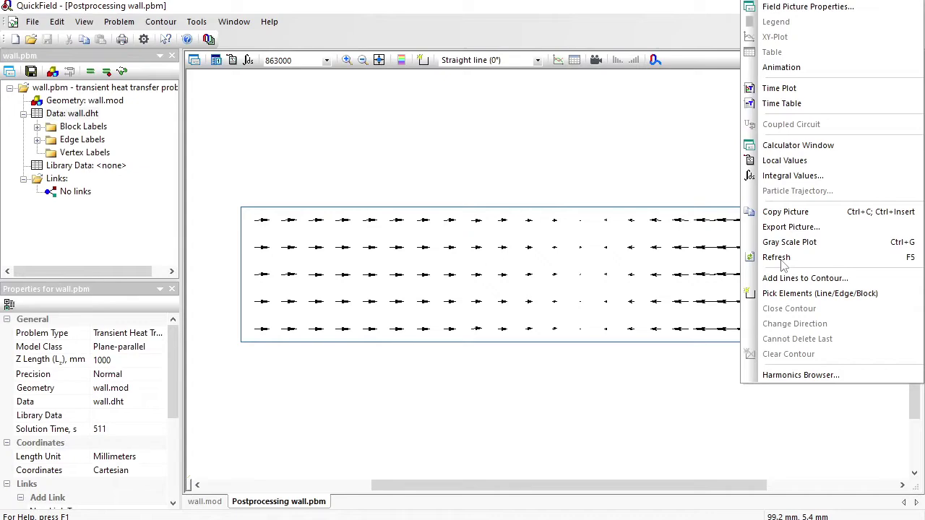
{"action": "left_click", "coordinate": [812, 89]}
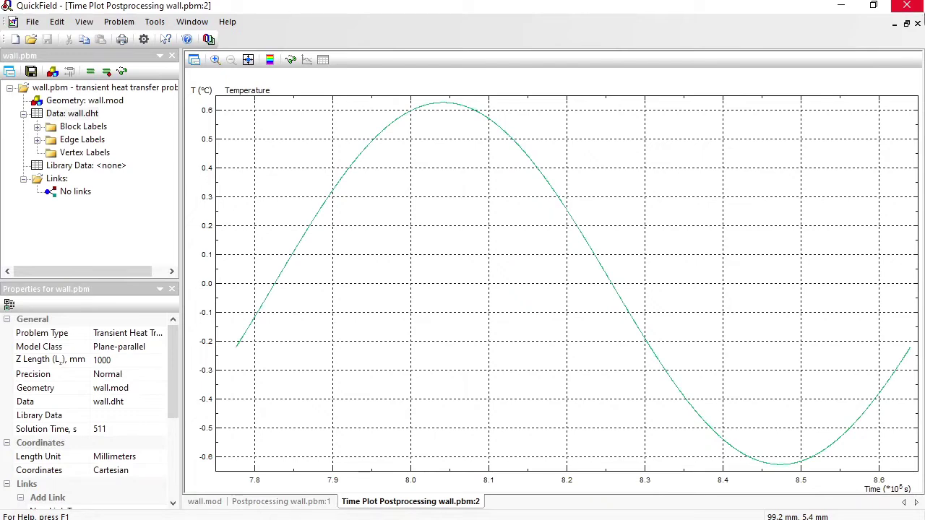
{"action": "left_click", "coordinate": [918, 24]}
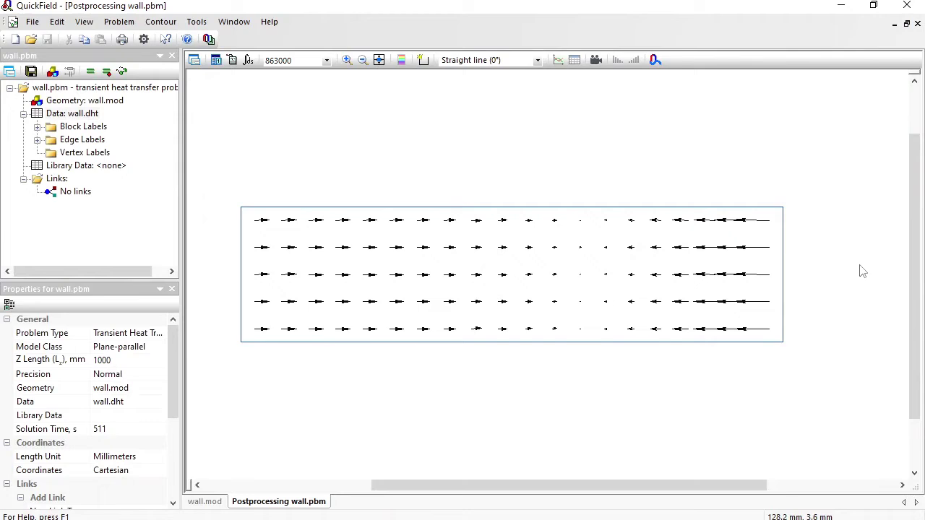
Draw a horizontal contour line across the full wall thickness near mid-height and plot the temperature along it
{"action": "left_click", "coordinate": [426, 61]}
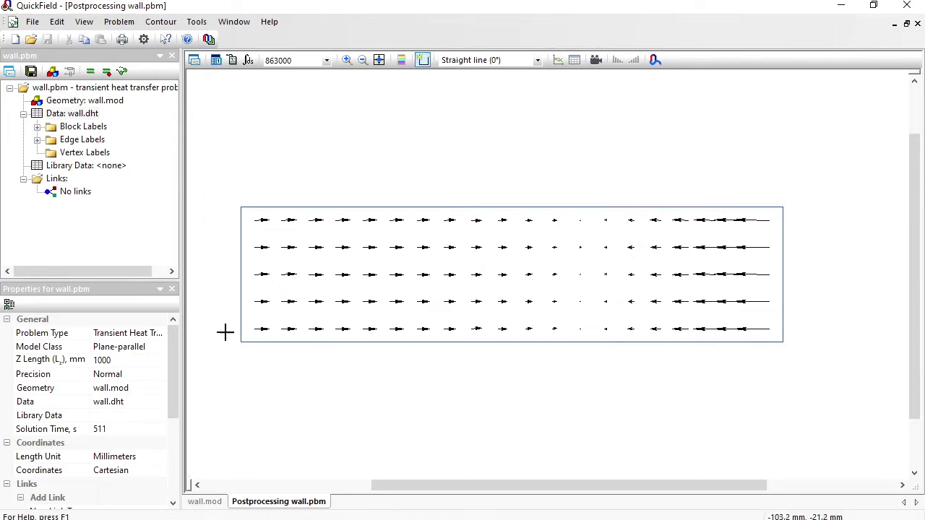
{"action": "left_click_drag", "start_coordinate": [235, 270], "coordinate": [793, 268]}
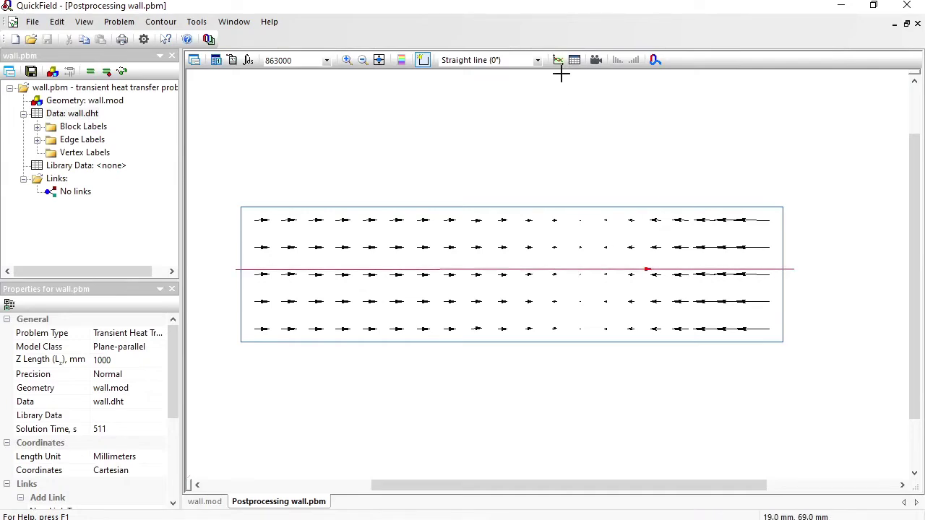
{"action": "left_click", "coordinate": [559, 67]}
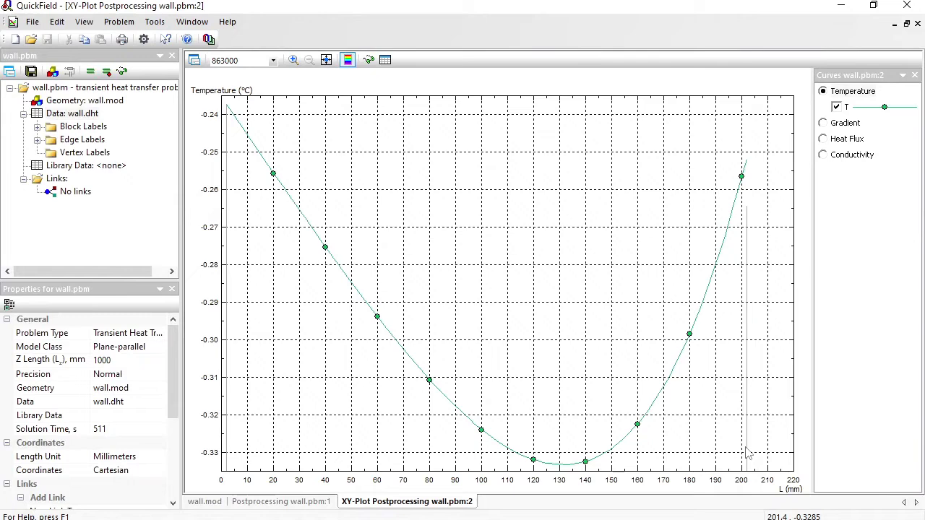
Step the XY-plot's time moment backwards to 860000 to examine how the temperature profile across the wall changes
{"action": "left_click", "coordinate": [273, 62]}
{"action": "left_click", "coordinate": [248, 90]}
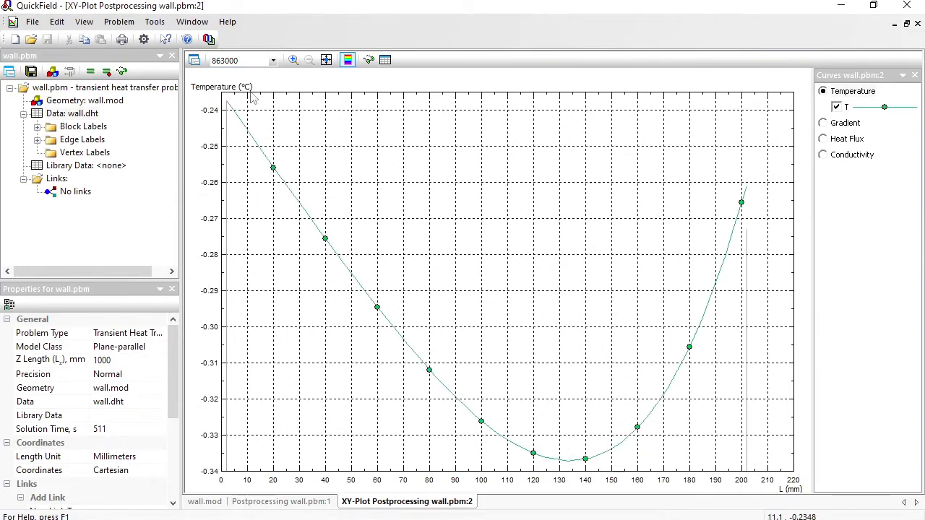
{"action": "key", "text": "Up"}
{"action": "key", "text": "Up"}
{"action": "key", "text": "Up"}
{"action": "key", "text": "Up"}
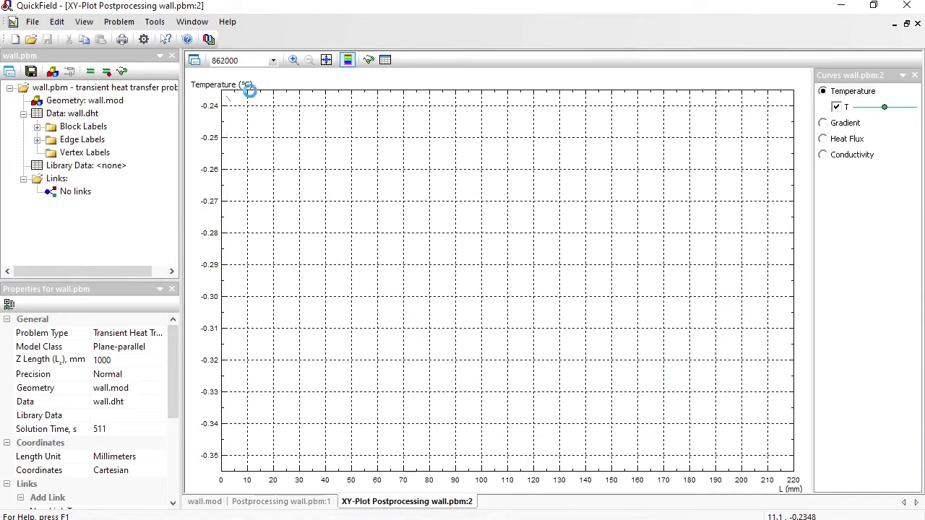
{"action": "key", "text": "Up"}
{"action": "key", "text": "Up"}
{"action": "key", "text": "Up"}
{"action": "key", "text": "Up"}
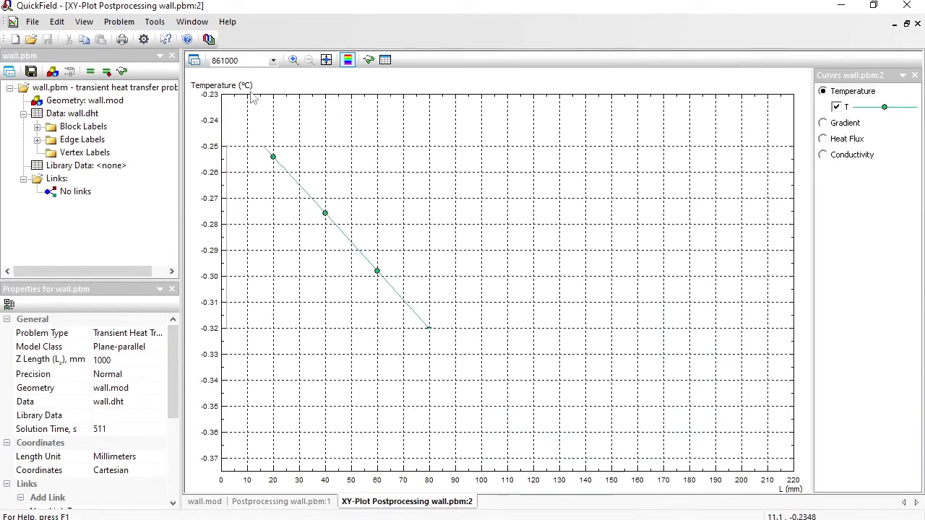
{"action": "key", "text": "Up"}
{"action": "key", "text": "Up"}
{"action": "key", "text": "Up"}
{"action": "key", "text": "Up"}
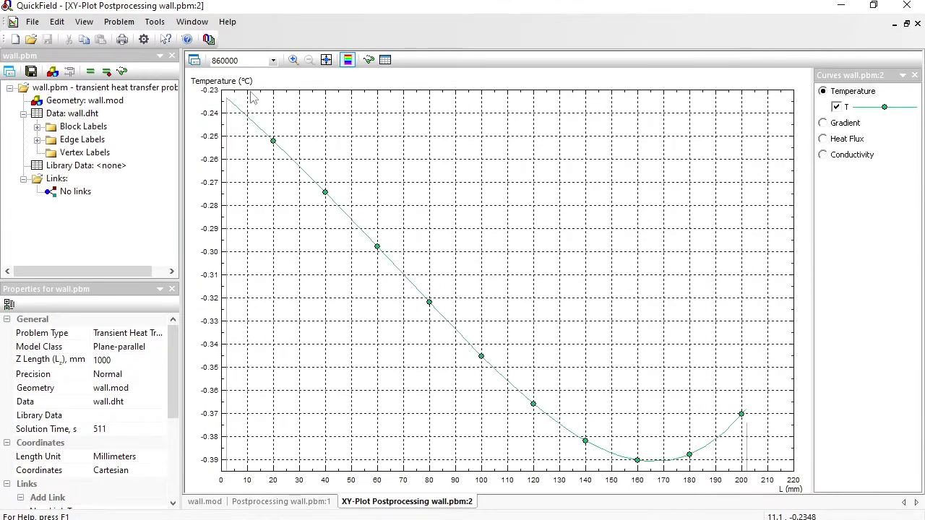
View the table of field values along the horizontal contour, and close both the table and the XY-plot
{"action": "left_click", "coordinate": [394, 60]}
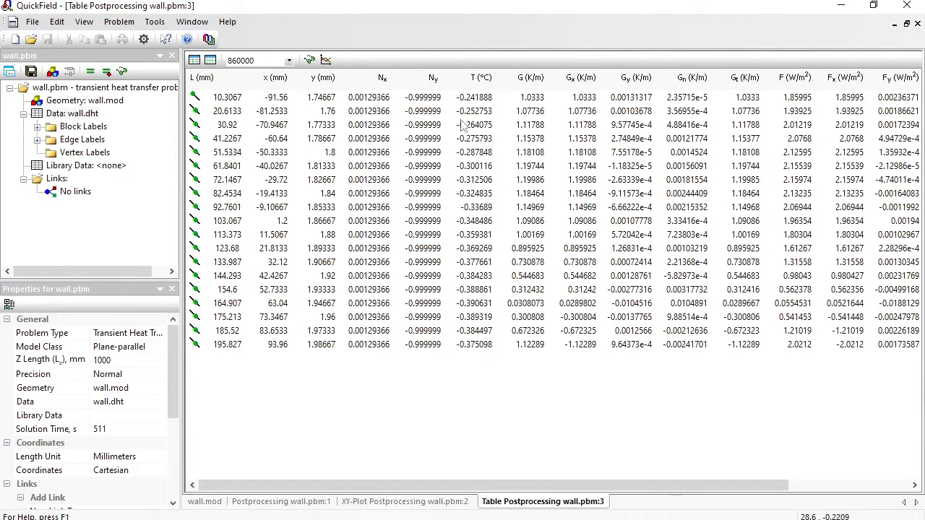
{"action": "left_click", "coordinate": [291, 63]}
{"action": "left_click", "coordinate": [291, 63]}
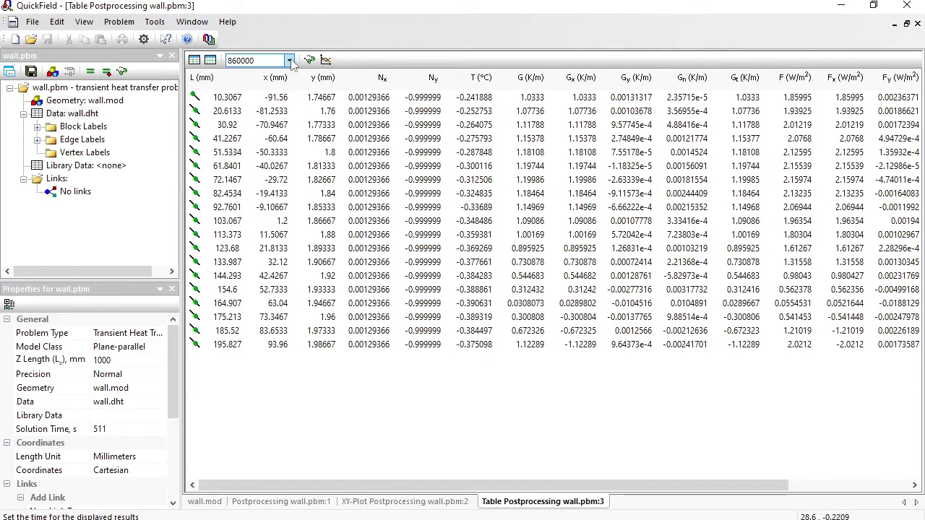
{"action": "left_click", "coordinate": [918, 24]}
{"action": "left_click", "coordinate": [917, 24]}
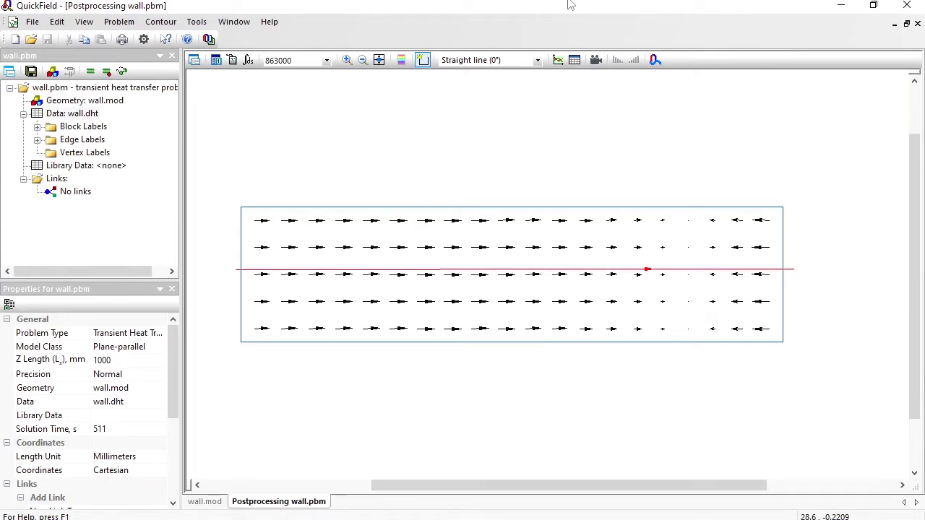
Replace the contour with the wall's left edge and calculate its surface area and heat flux at time 863000
{"action": "left_click", "coordinate": [160, 21]}
{"action": "left_click", "coordinate": [184, 132]}
{"action": "left_click", "coordinate": [241, 226]}
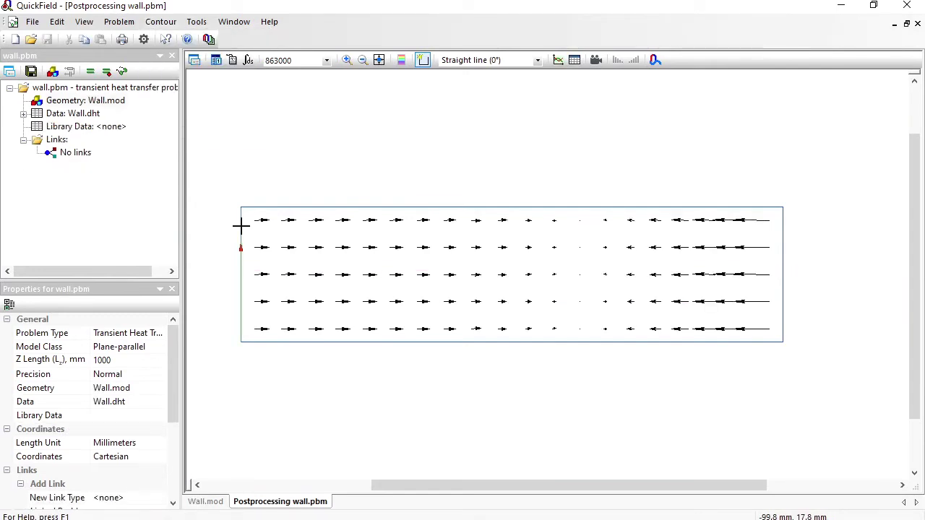
{"action": "left_click", "coordinate": [248, 59]}
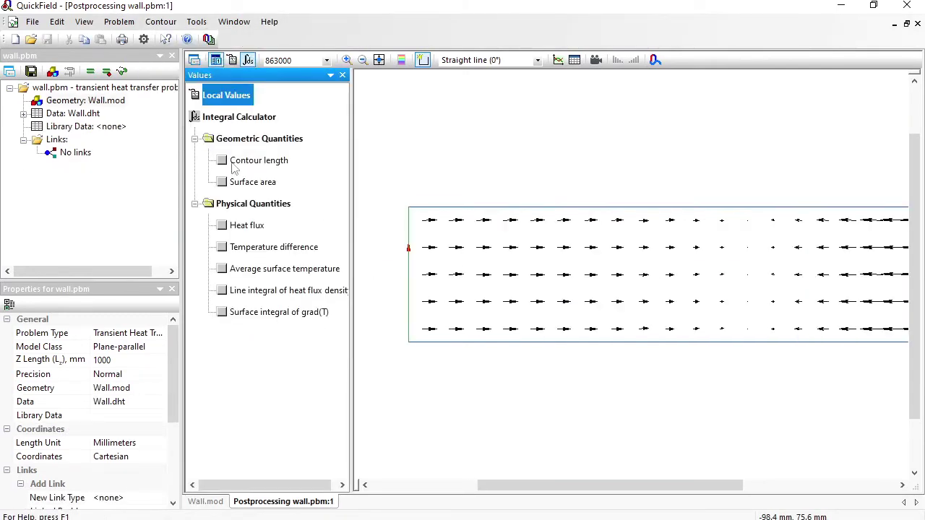
{"action": "left_click", "coordinate": [223, 183]}
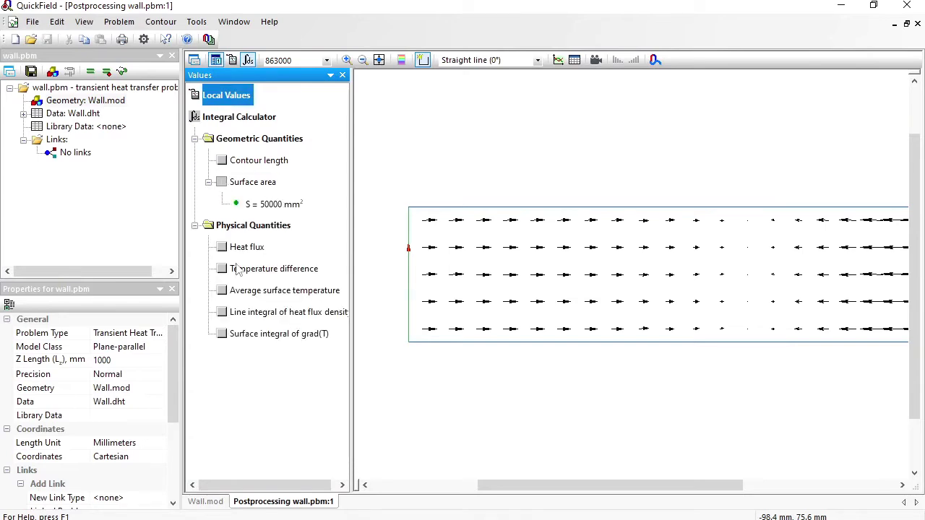
{"action": "left_click", "coordinate": [223, 247]}
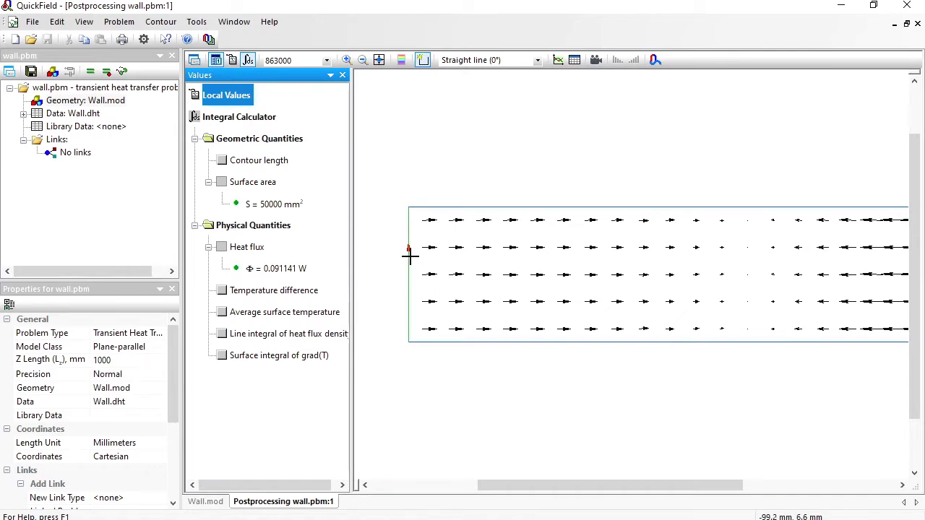
Replace the contour with a vertical line through the wall at about x = -67 mm and calculate the heat flux across it
{"action": "left_click", "coordinate": [160, 22]}
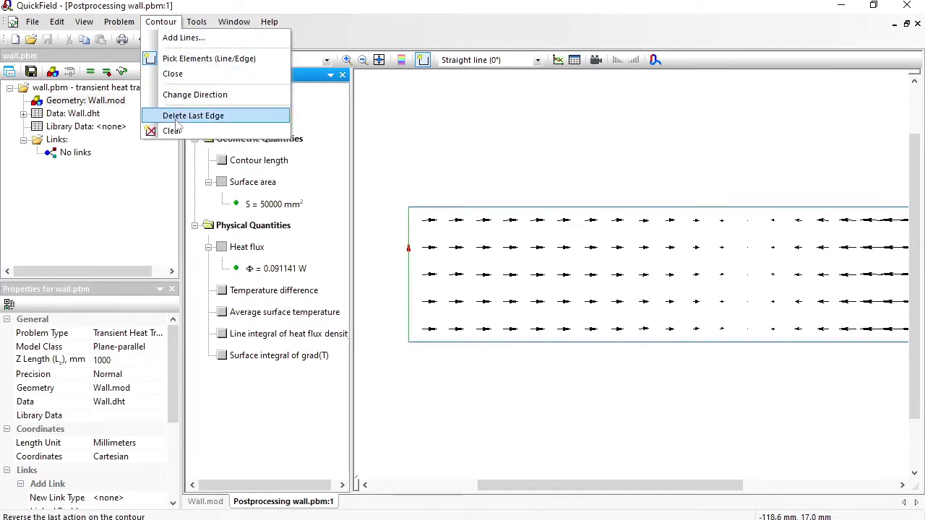
{"action": "left_click", "coordinate": [179, 130]}
{"action": "left_click_drag", "start_coordinate": [499, 354], "coordinate": [497, 186]}
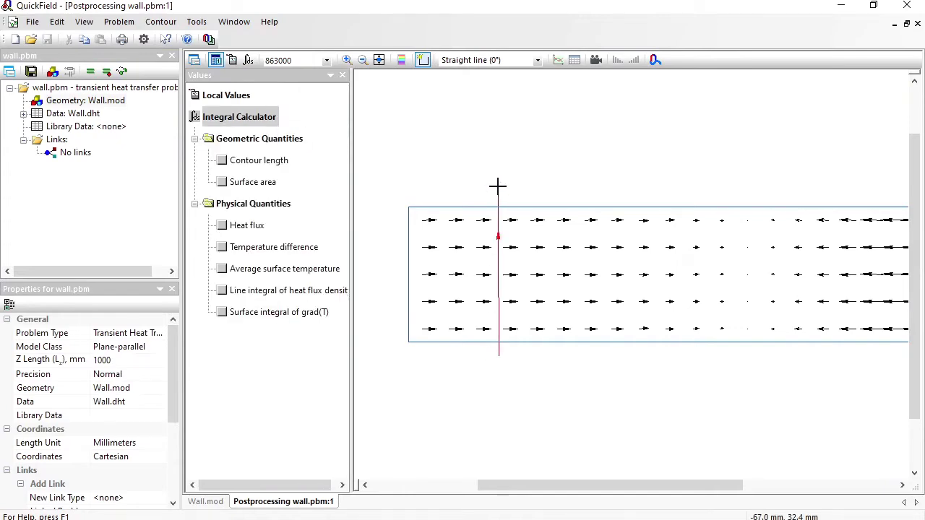
{"action": "left_click", "coordinate": [222, 226]}
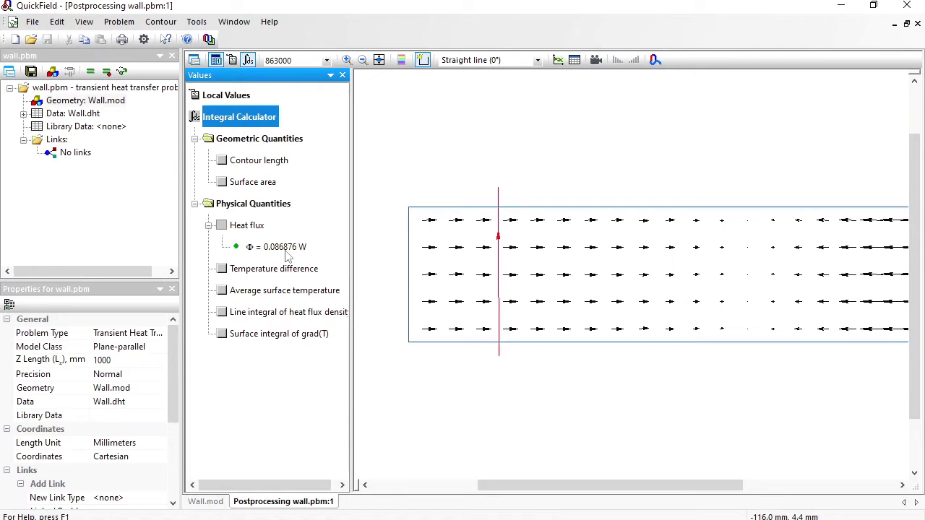
Reverse the vertical contour's direction to examine the sign of the heat flux, and clear the contour
{"action": "left_click", "coordinate": [162, 24]}
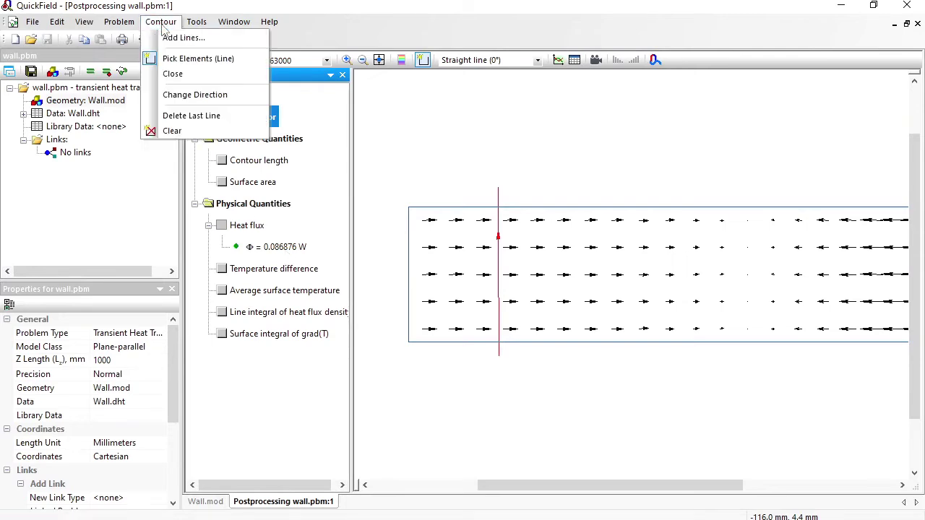
{"action": "left_click", "coordinate": [184, 97]}
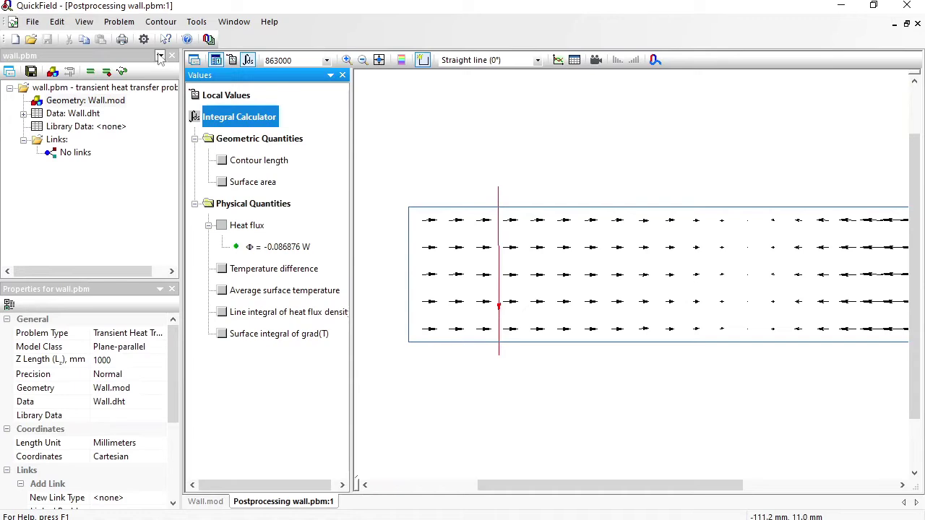
{"action": "left_click", "coordinate": [160, 22]}
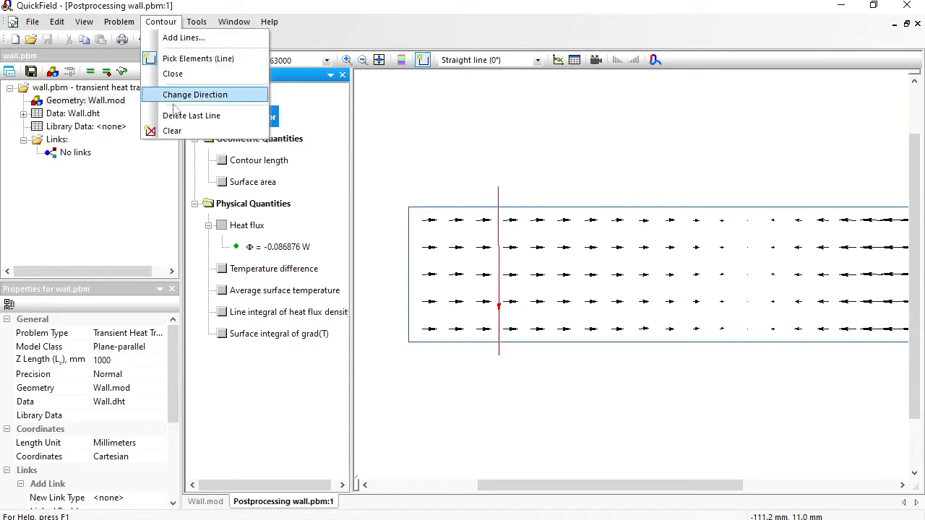
{"action": "left_click", "coordinate": [173, 130]}
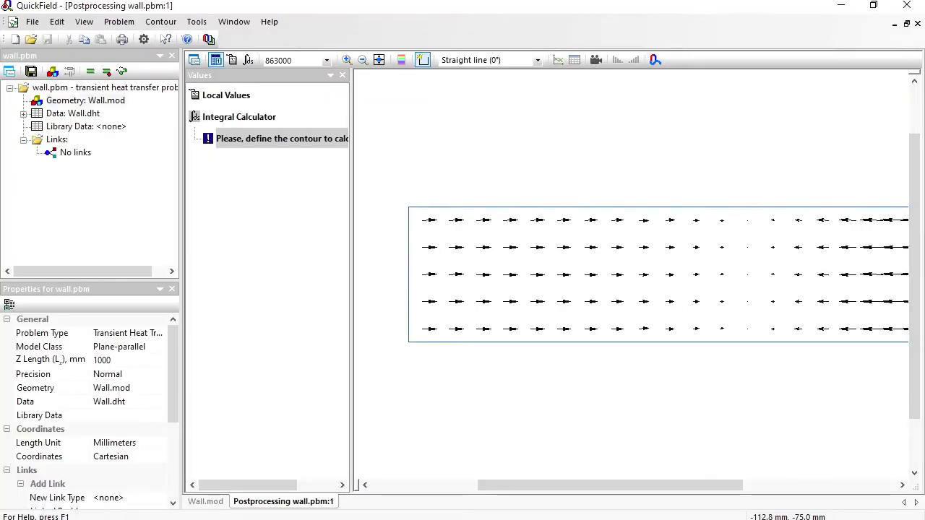
Set the displayed time to 799000 and add a temperature color map from -1 to 1 °C with its legend to the heat flux vectors
{"action": "left_click", "coordinate": [327, 63]}
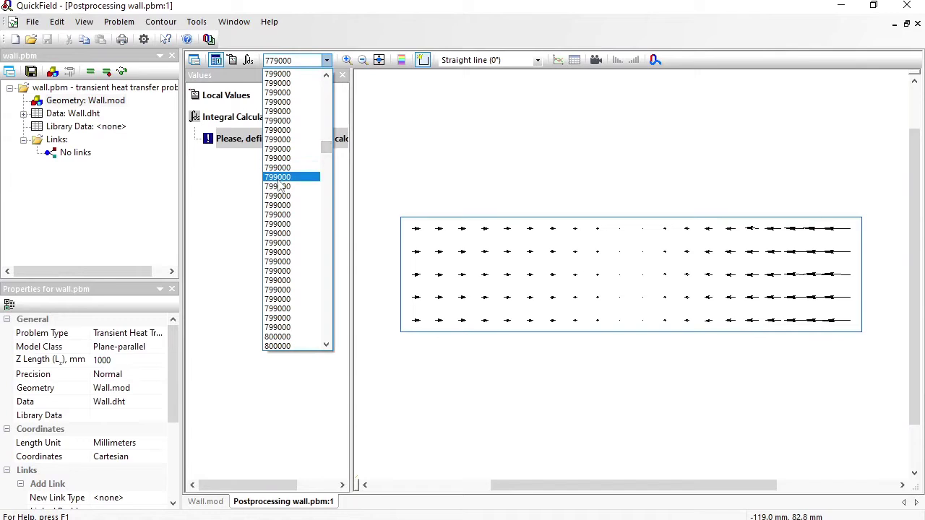
{"action": "left_click", "coordinate": [281, 183]}
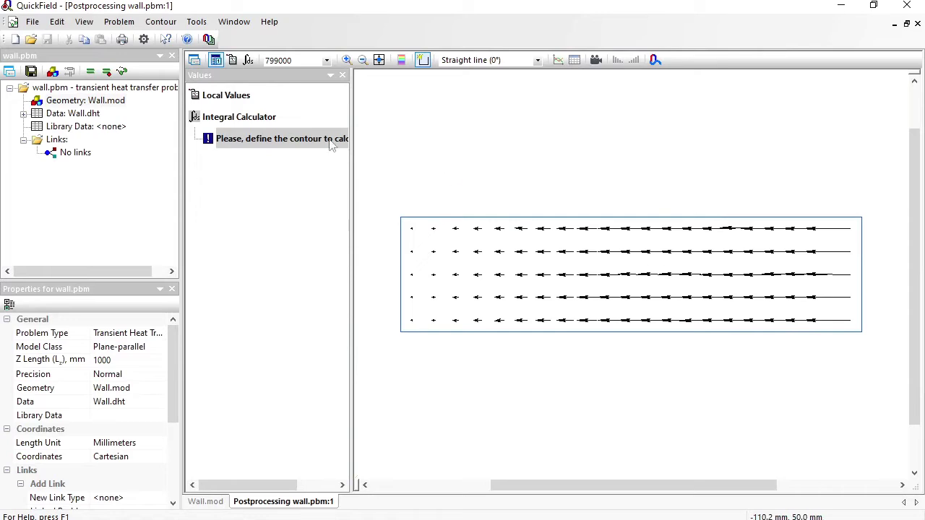
{"action": "left_click", "coordinate": [193, 61]}
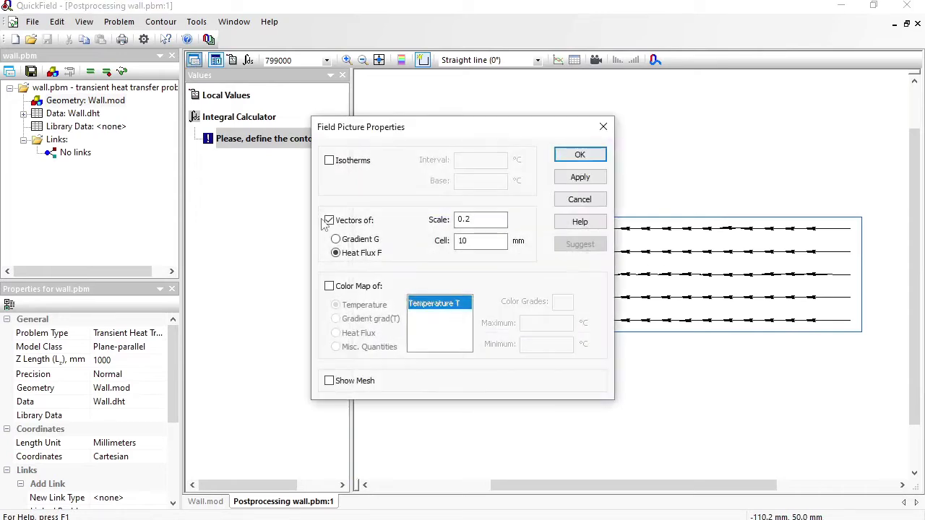
{"action": "left_click", "coordinate": [329, 286]}
{"action": "double_click", "coordinate": [531, 344]}
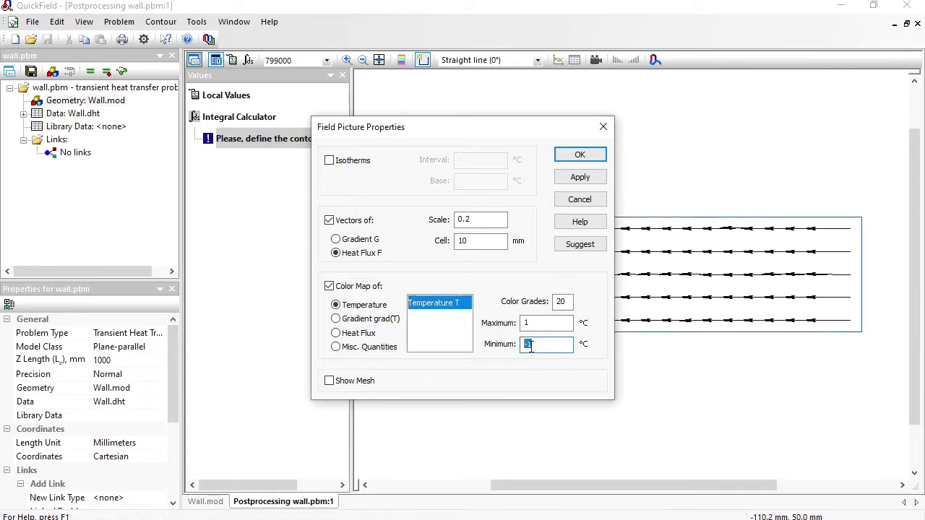
{"action": "double_click", "coordinate": [538, 323]}
{"action": "type", "text": "1"}
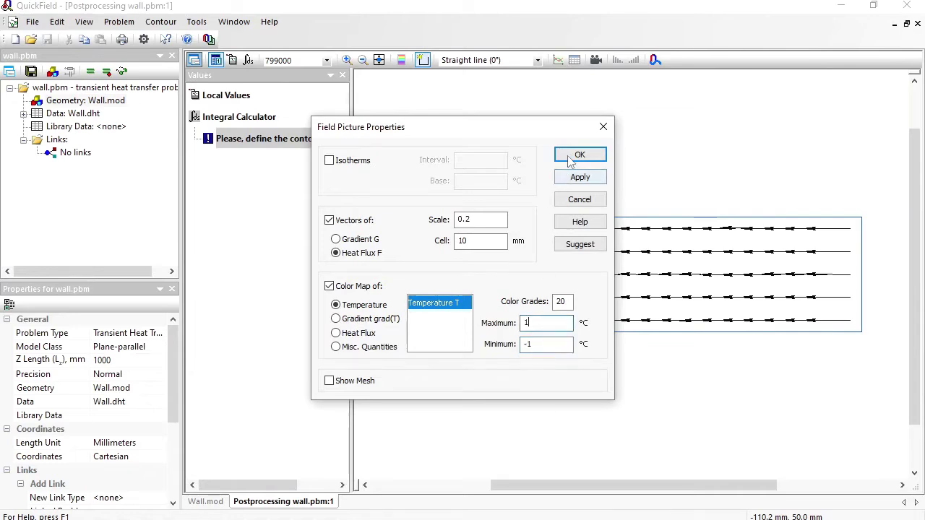
{"action": "left_click", "coordinate": [579, 155]}
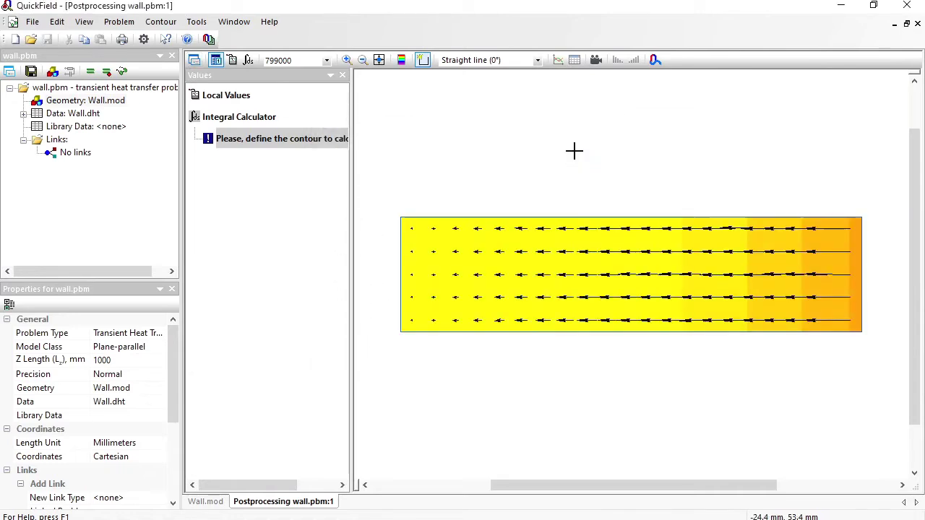
{"action": "left_click", "coordinate": [401, 61]}
{"action": "left_click_drag", "start_coordinate": [696, 492], "coordinate": [705, 491]}
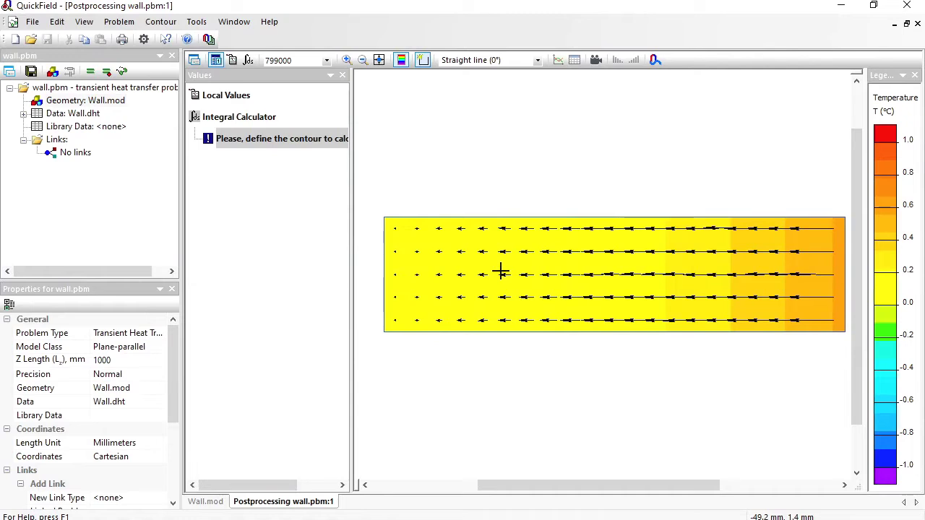
Pick the wall's right edge as the contour and calculate the heat flux through it at time 799000
{"action": "left_click", "coordinate": [845, 283]}
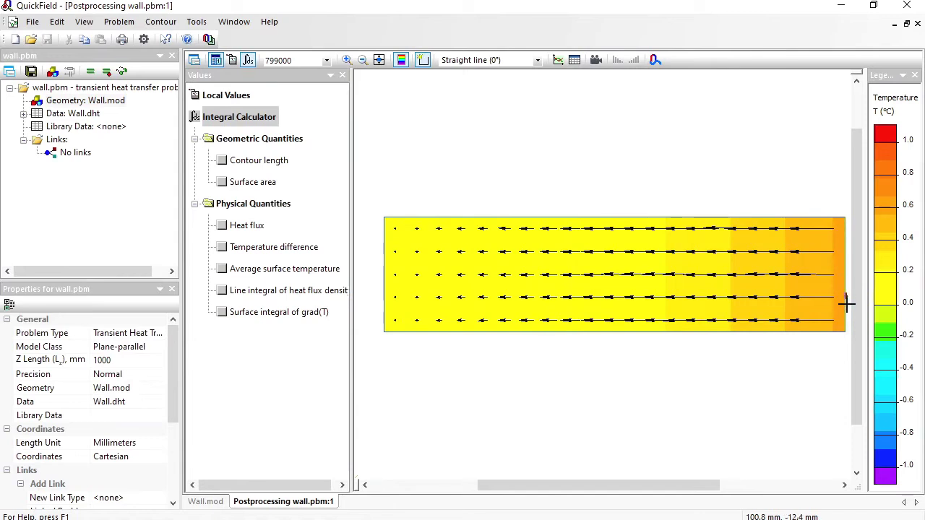
{"action": "left_click", "coordinate": [222, 227]}
{"action": "left_click", "coordinate": [296, 253]}
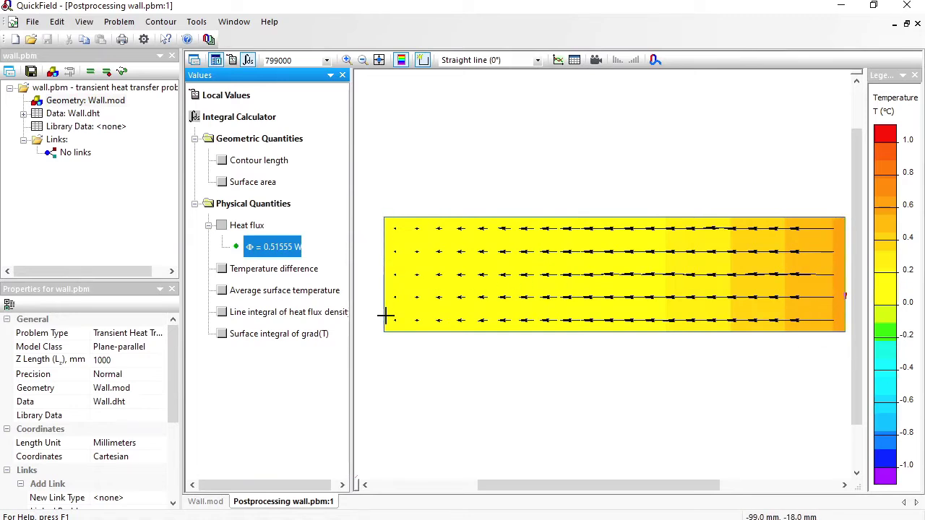
Replace the contour with the wall's left edge, reverse its direction, and calculate its heat flux and surface area at time 799000
{"action": "left_click", "coordinate": [156, 24]}
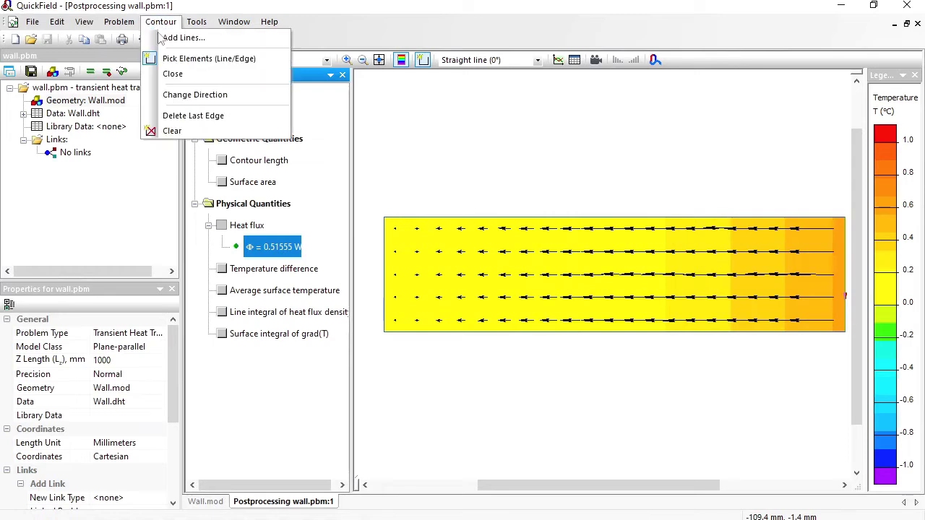
{"action": "left_click", "coordinate": [155, 131]}
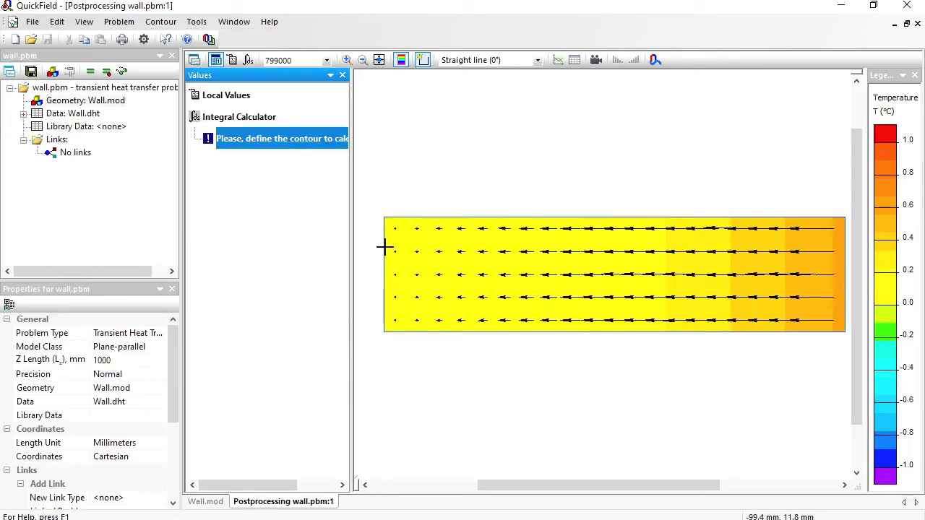
{"action": "left_click", "coordinate": [385, 247]}
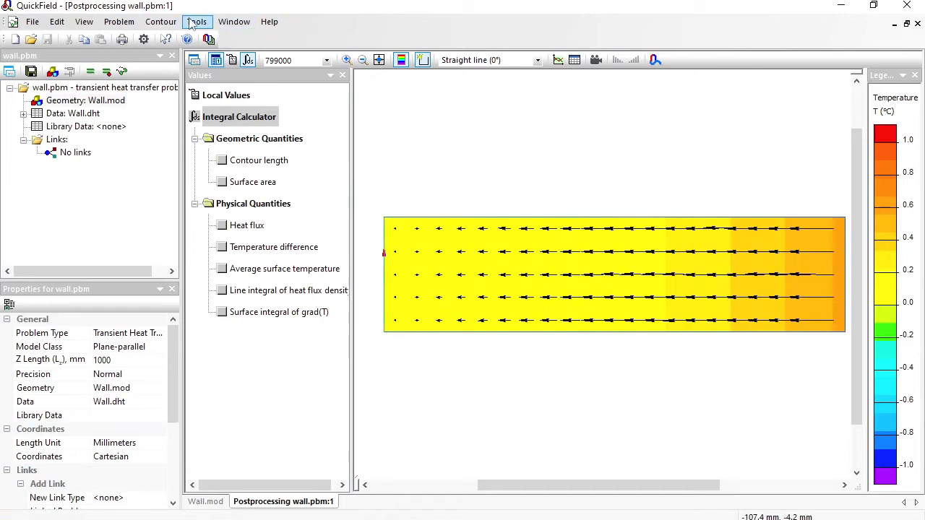
{"action": "left_click", "coordinate": [161, 22]}
{"action": "left_click", "coordinate": [180, 97]}
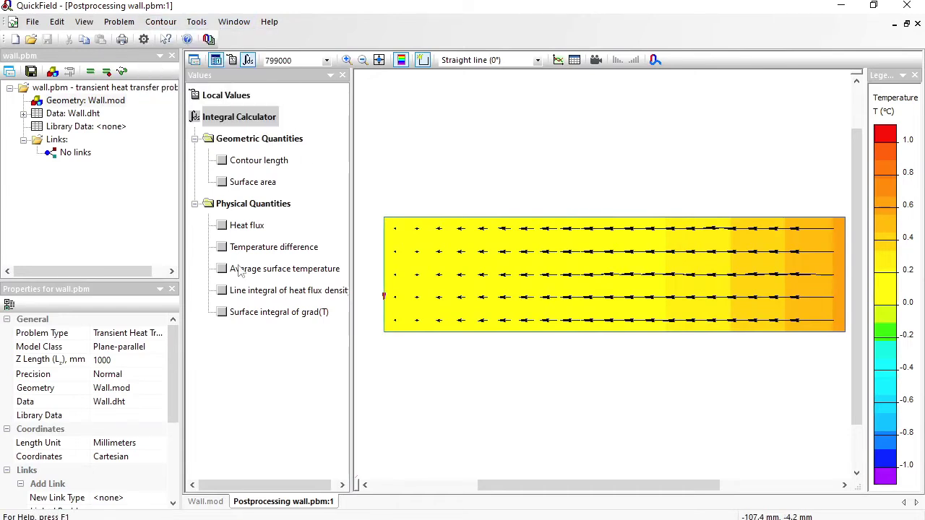
{"action": "left_click", "coordinate": [222, 225]}
{"action": "left_click", "coordinate": [280, 248]}
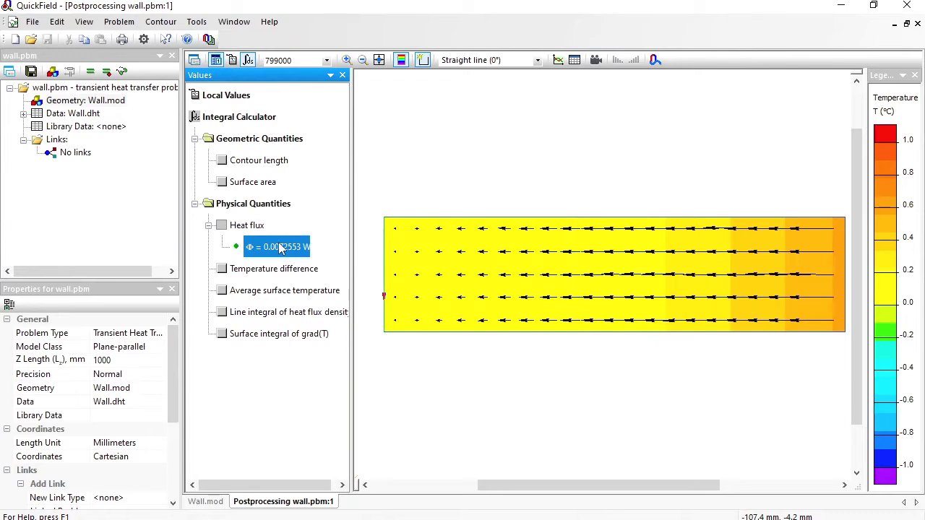
{"action": "left_click", "coordinate": [222, 182]}
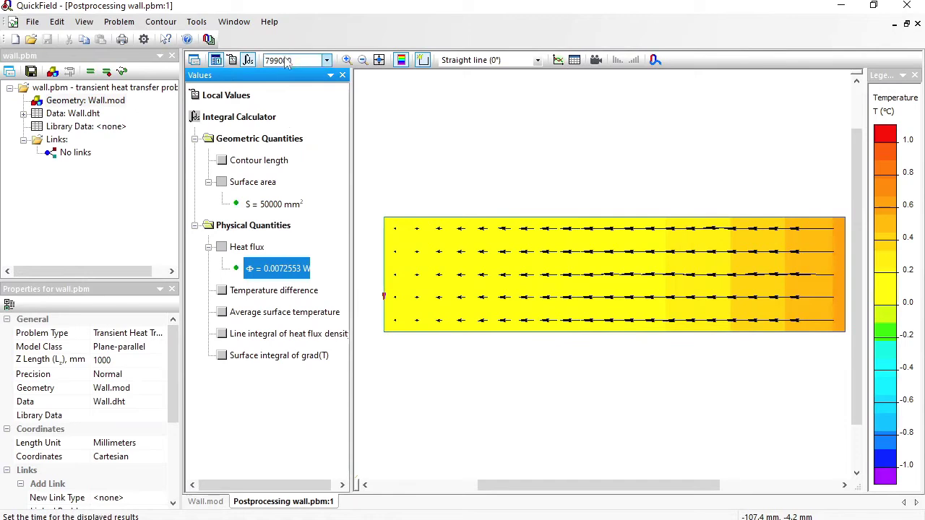
Plot the heat flux through the left edge over time and open the corresponding time table
{"action": "right_click", "coordinate": [283, 278]}
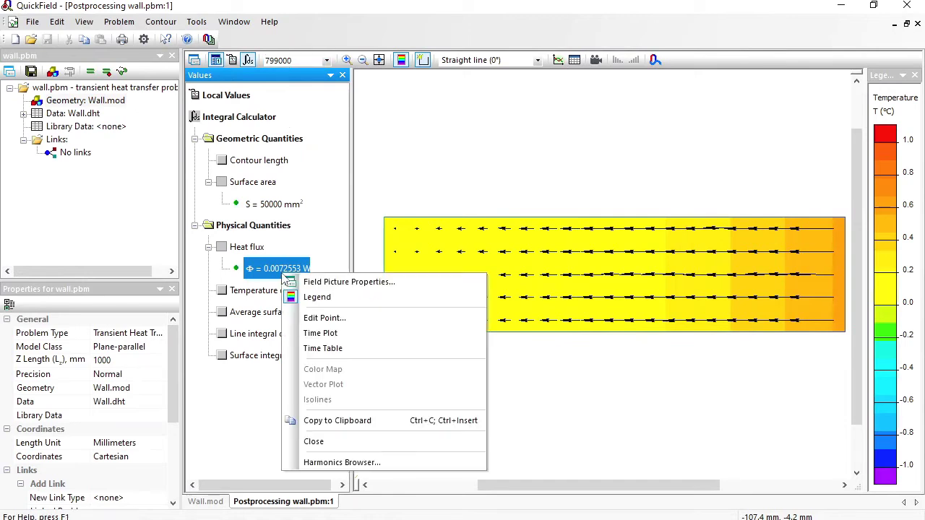
{"action": "left_click", "coordinate": [345, 336]}
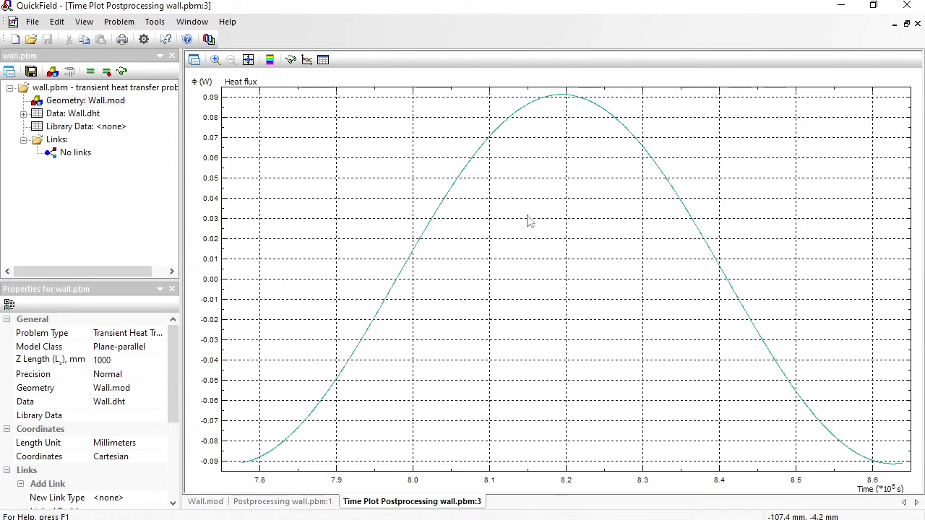
{"action": "right_click", "coordinate": [495, 168]}
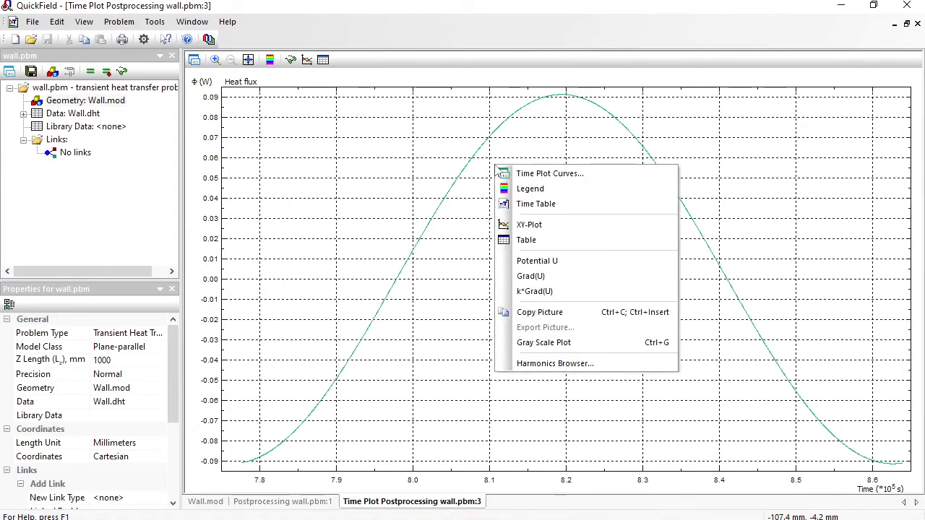
{"action": "left_click", "coordinate": [555, 205]}
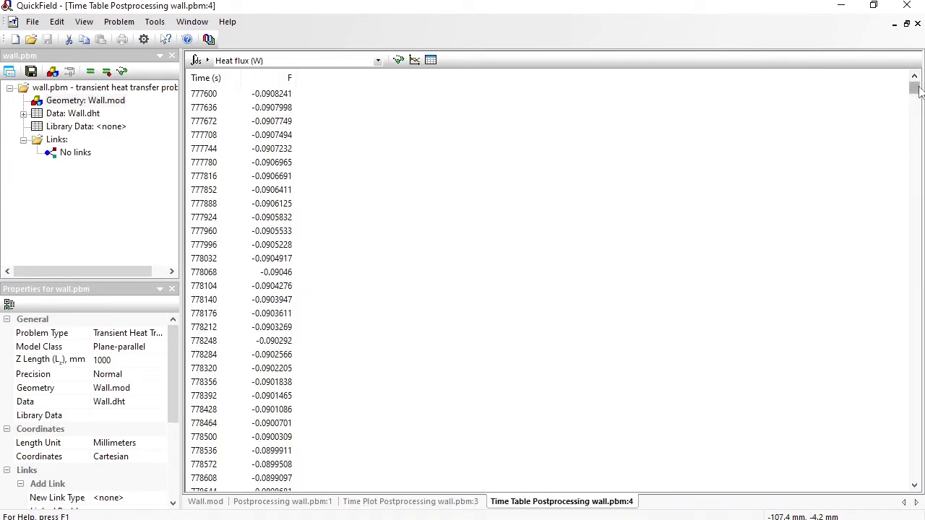
Locate the peak heat flux row in the time table and record "819432 0.0912956" on a new line in Notepad
{"action": "left_click_drag", "start_coordinate": [914, 88], "coordinate": [915, 274]}
{"action": "left_click", "coordinate": [199, 247]}
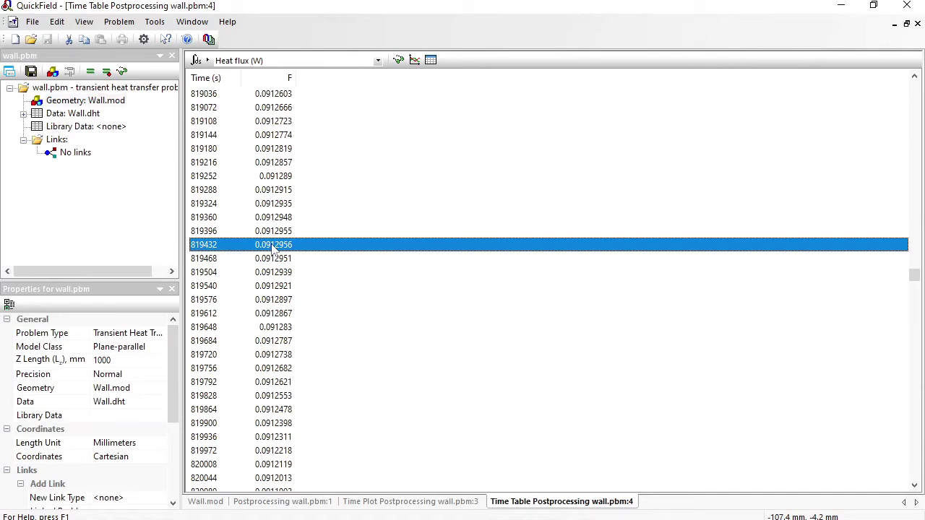
{"action": "left_click", "coordinate": [512, 516]}
{"action": "key", "text": "Return"}
{"action": "type", "text": "819432\t0.0912956"}
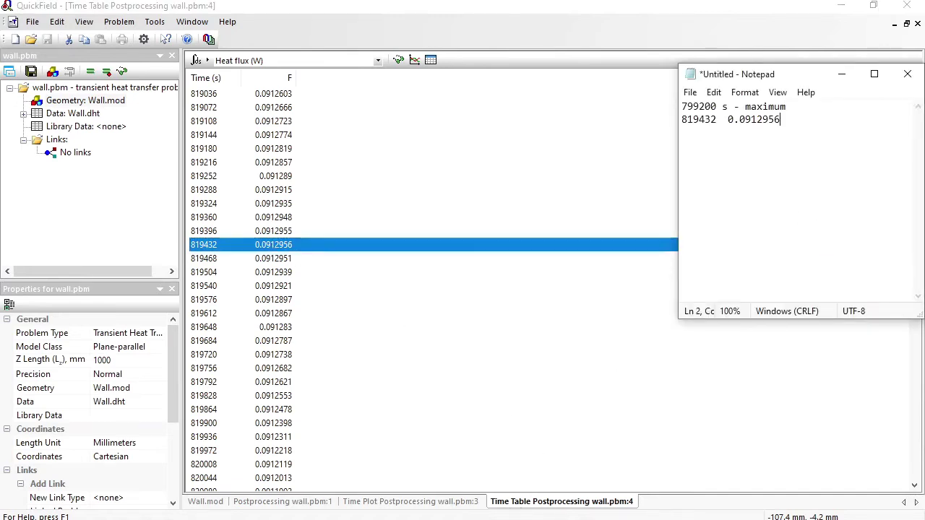
Add the unit s after 819432, put 0.0912956 on its own line with the unit W, and add blank lines below
{"action": "key", "text": "Left"}
{"action": "key", "text": "Left"}
{"action": "key", "text": "Left"}
{"action": "key", "text": "Left"}
{"action": "key", "text": "Left"}
{"action": "key", "text": "Left"}
{"action": "type", "text": "s"}
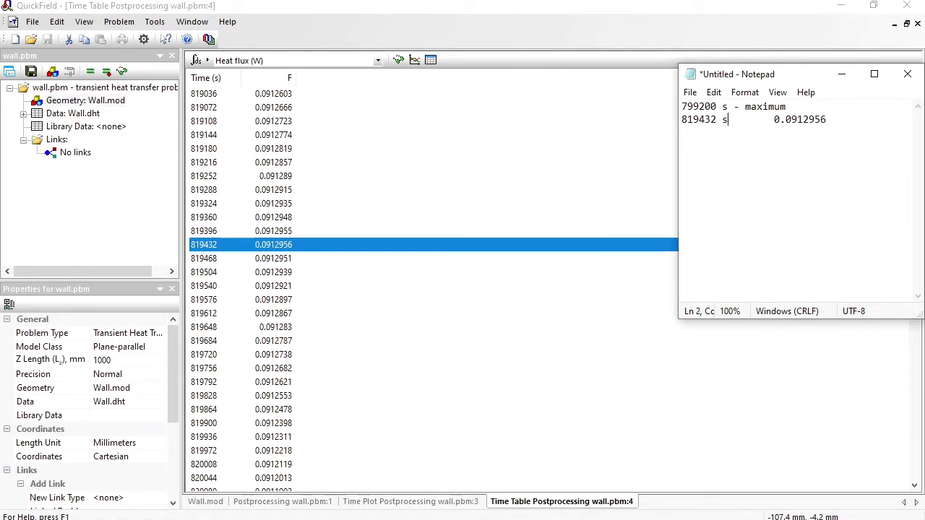
{"action": "key", "text": "Return"}
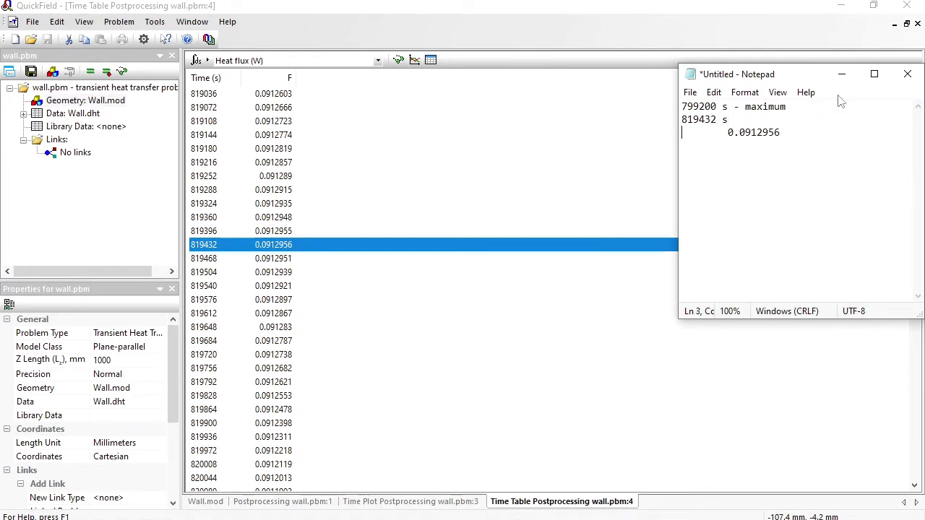
{"action": "type", "text": "W"}
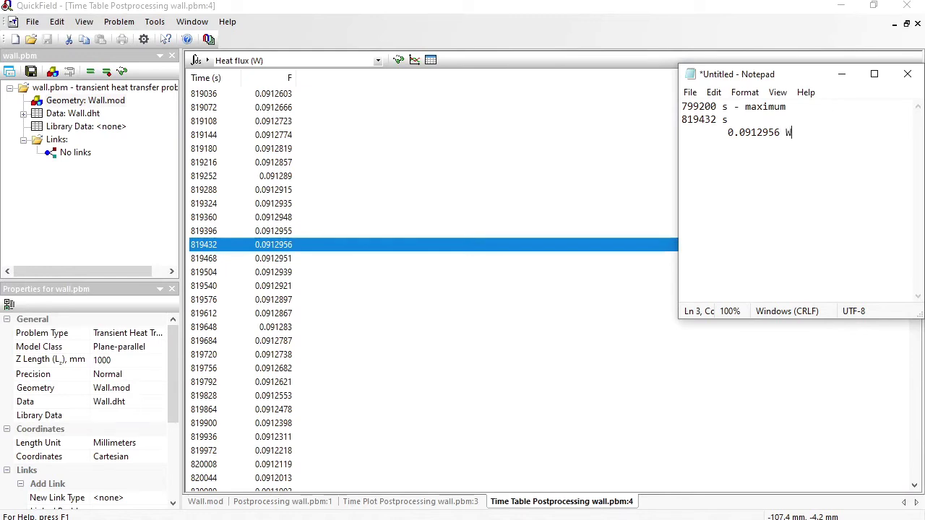
{"action": "key", "text": "Return"}
{"action": "key", "text": "Return"}
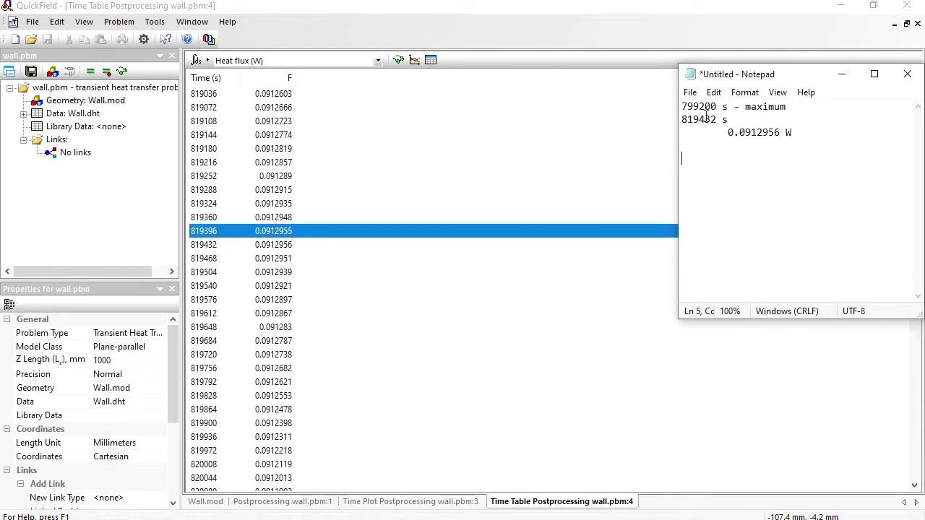
Copy the left edge's calculated surface area from the postprocessing results into the Notepad notes as "S 50000 mm2"
{"action": "left_click", "coordinate": [388, 501]}
{"action": "left_click", "coordinate": [312, 502]}
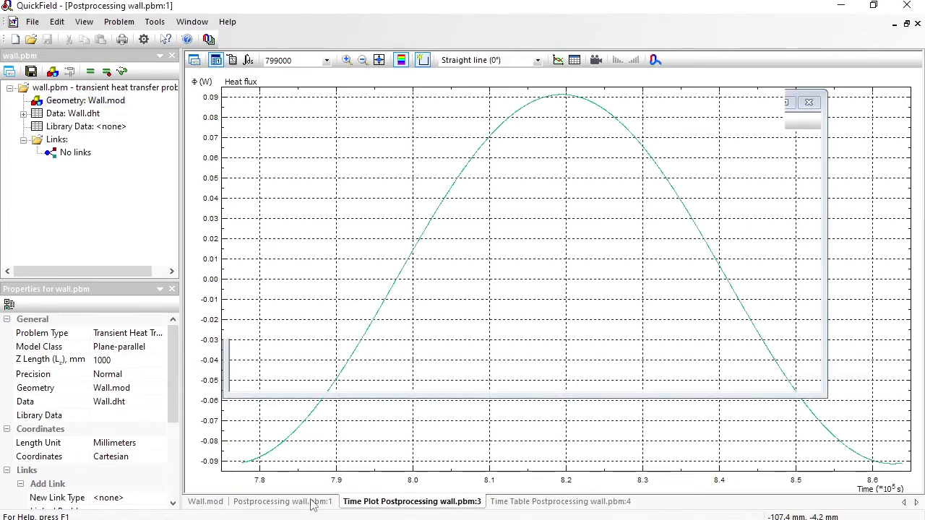
{"action": "left_click", "coordinate": [273, 204]}
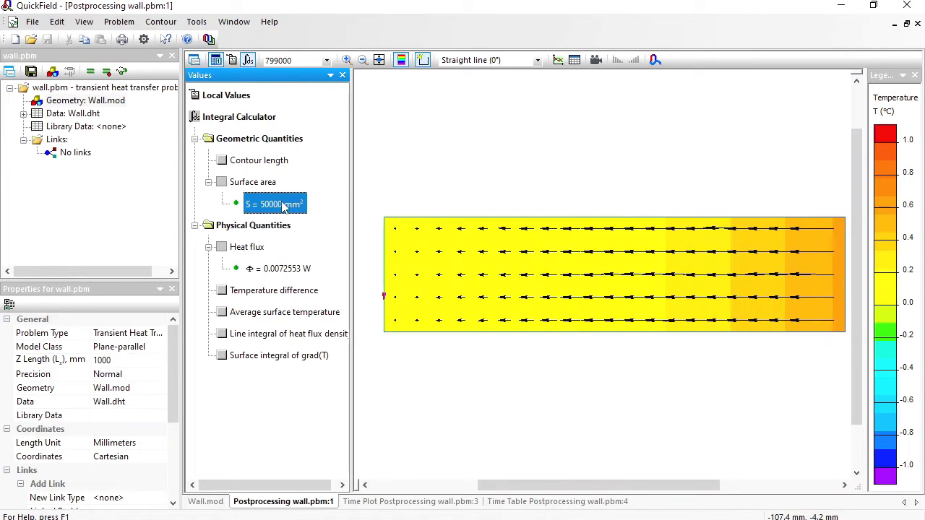
{"action": "key", "text": "alt+Tab"}
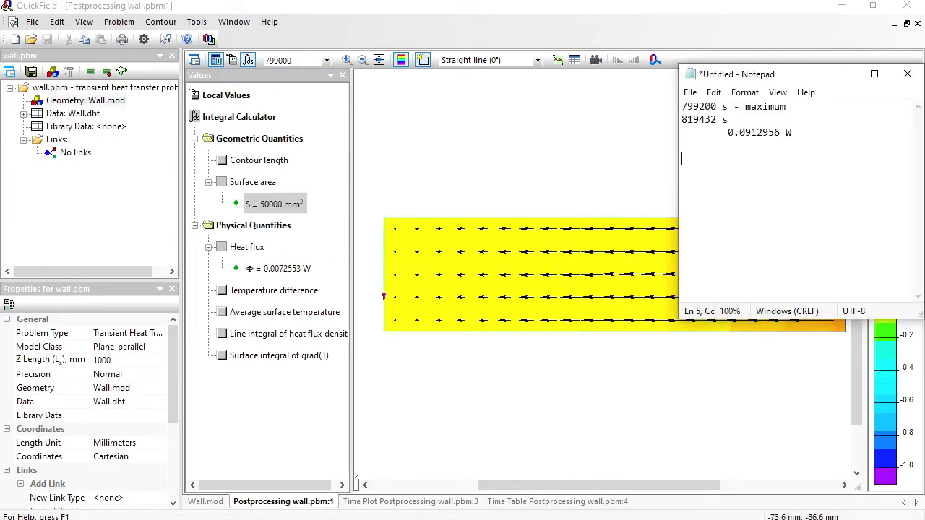
{"action": "type", "text": "S\t50000\tmm2"}
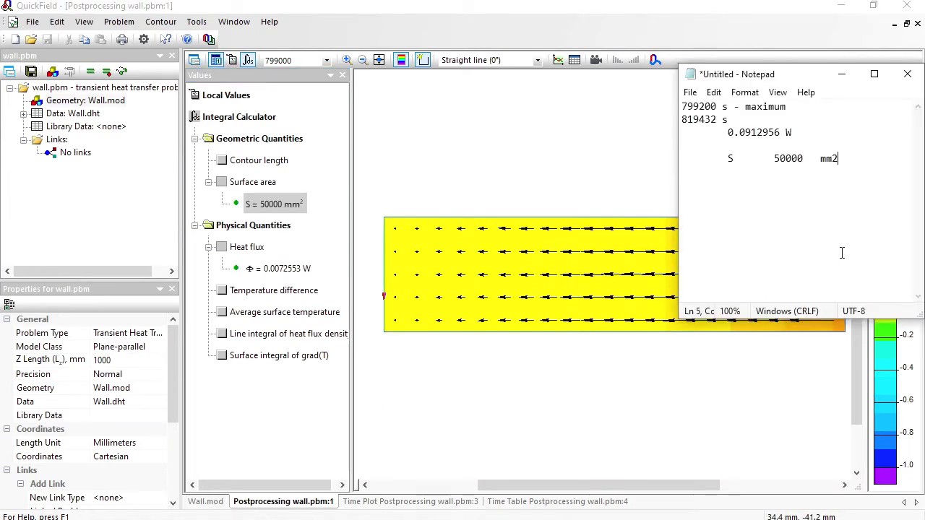
Convert the noted surface area to square metres so the line reads "S 0.05 m2"
{"action": "left_click", "coordinate": [774, 158]}
{"action": "type", "text": "0."}
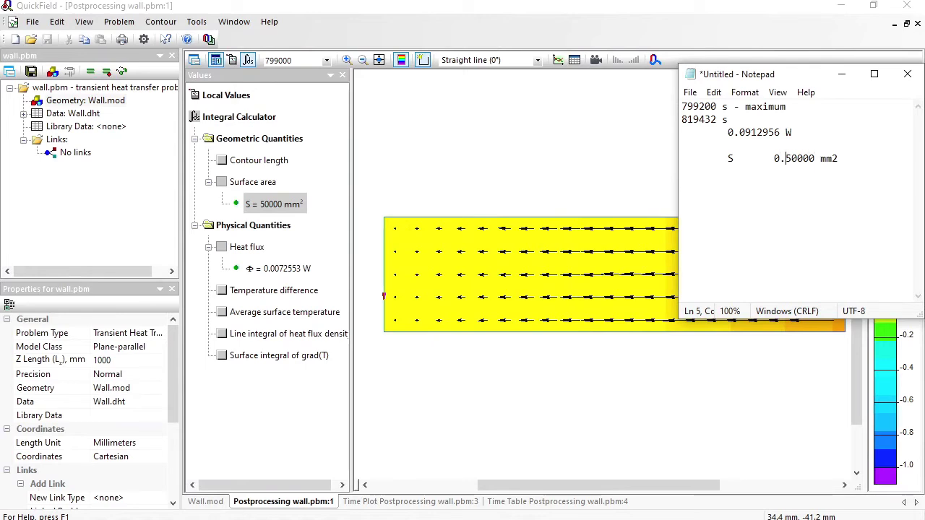
{"action": "type", "text": "0"}
{"action": "key", "text": "Right"}
{"action": "key", "text": "Delete"}
{"action": "key", "text": "Delete"}
{"action": "key", "text": "Delete"}
{"action": "key", "text": "Delete"}
{"action": "key", "text": "Delete"}
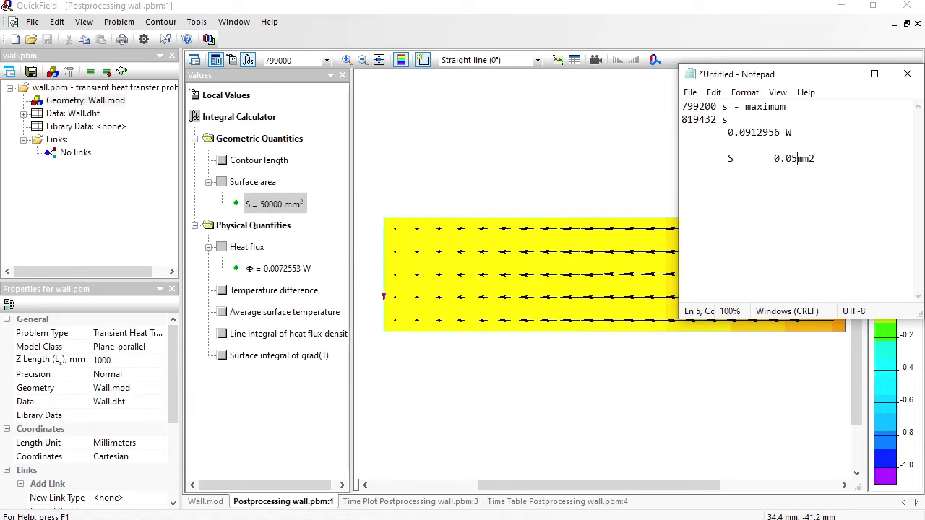
{"action": "key", "text": "Delete"}
Add "1 K" on a new line below the "799200 s - maximum" note, followed by a blank line
{"action": "key", "text": "Return"}
{"action": "type", "text": "1 K"}
{"action": "key", "text": "Return"}
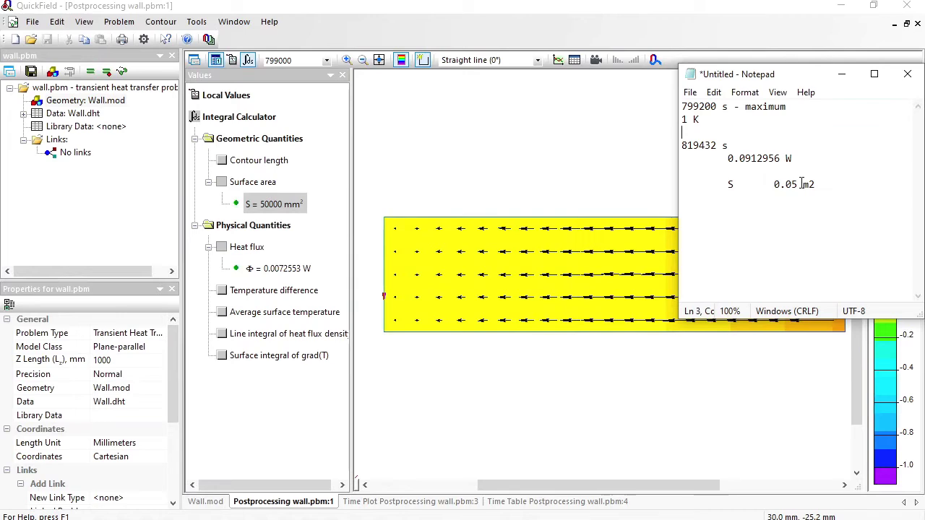
In Calculator, divide the noted peak flux 0.0912956 by the area 0.05 and by 1
{"action": "key", "text": "alt+Tab"}
{"action": "key", "text": "Escape"}
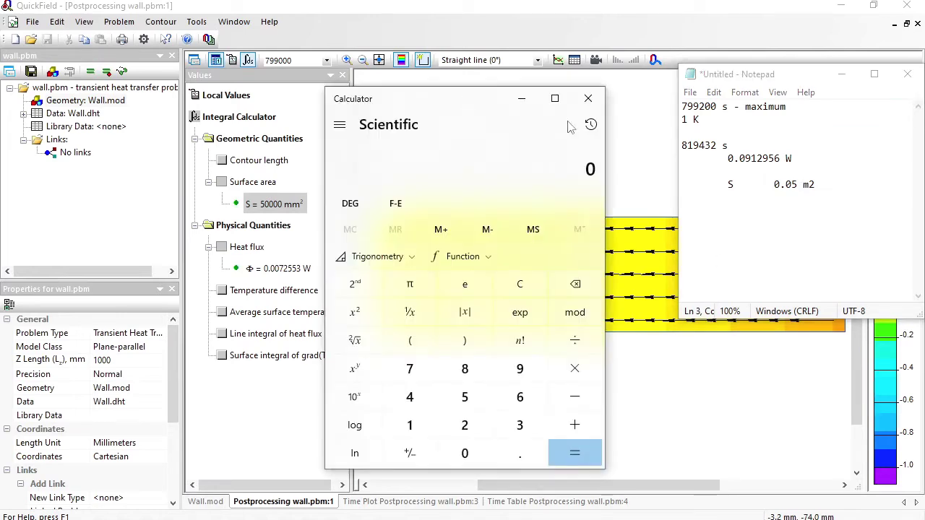
{"action": "left_click_drag", "start_coordinate": [781, 159], "coordinate": [729, 160]}
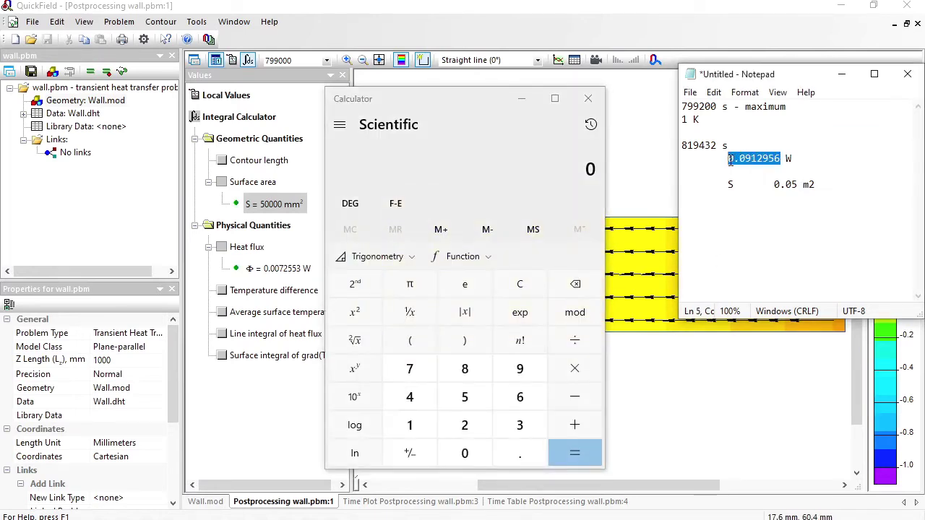
{"action": "key", "text": "ctrl+c"}
{"action": "left_click", "coordinate": [564, 169]}
{"action": "key", "text": "ctrl+v"}
{"action": "key", "text": "slash"}
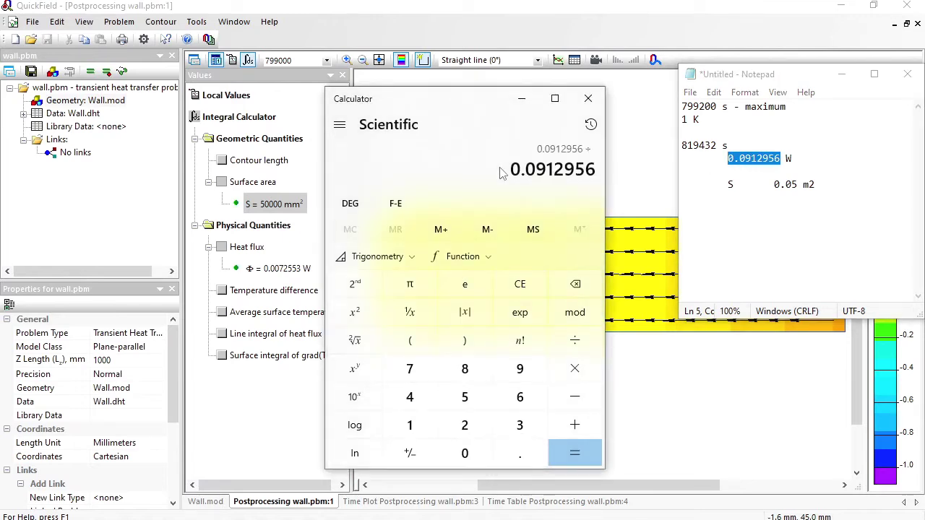
{"action": "type", "text": "0.05"}
{"action": "key", "text": "Return"}
{"action": "type", "text": "1"}
{"action": "key", "text": "Return"}
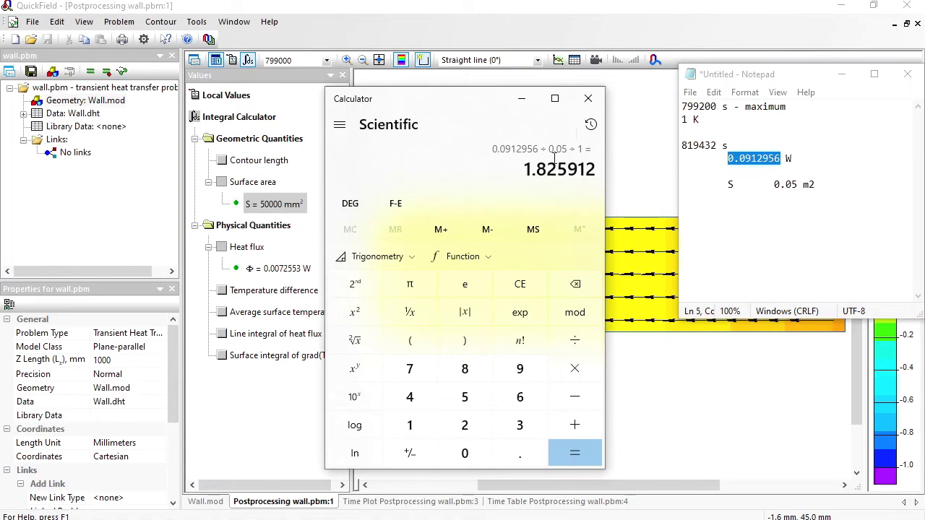
Copy the quotient to a new line at the end of the Notepad notes, rounded to "1.83 W/m2/K"
{"action": "left_click_drag", "start_coordinate": [528, 171], "coordinate": [592, 170]}
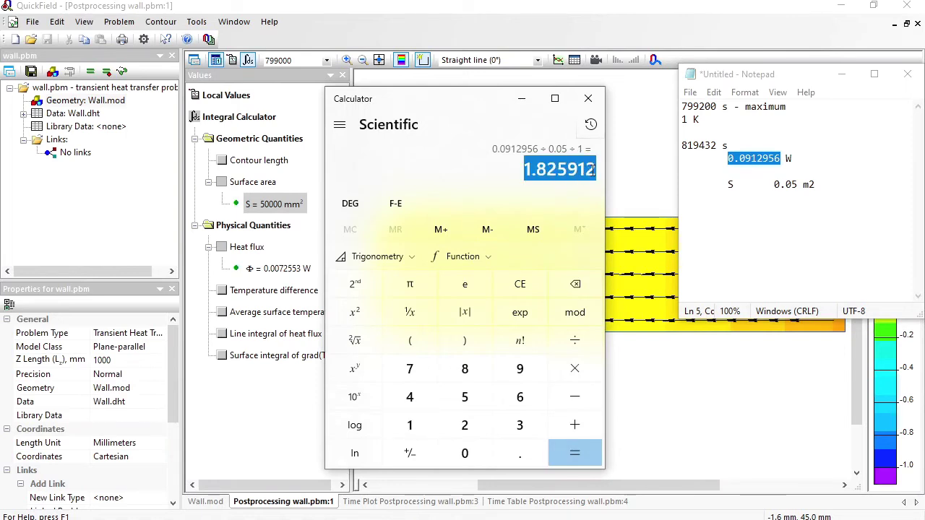
{"action": "left_click", "coordinate": [838, 184]}
{"action": "key", "text": "Return"}
{"action": "key", "text": "Return"}
{"action": "key", "text": "ctrl+v"}
{"action": "type", "text": "W/m"}
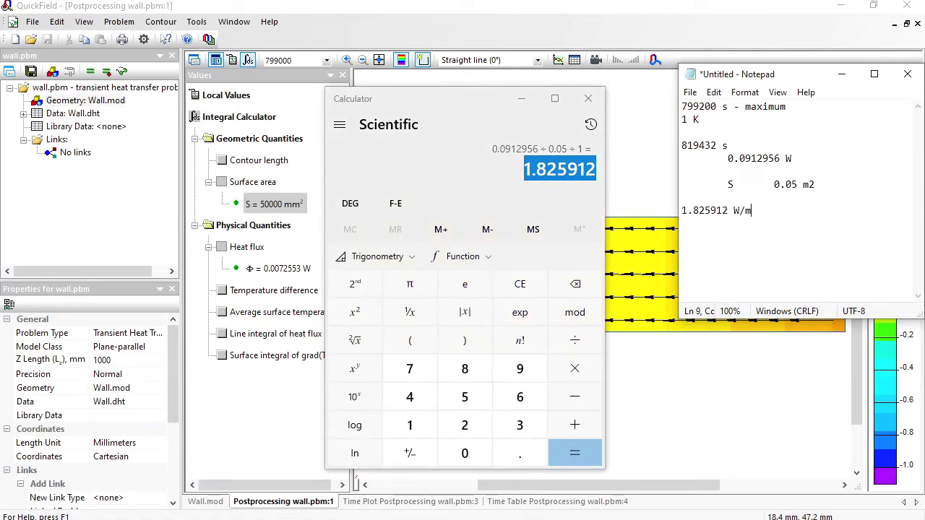
{"action": "type", "text": "2/K"}
{"action": "key", "text": "BackSpace"}
{"action": "key", "text": "BackSpace"}
{"action": "key", "text": "BackSpace"}
{"action": "key", "text": "BackSpace"}
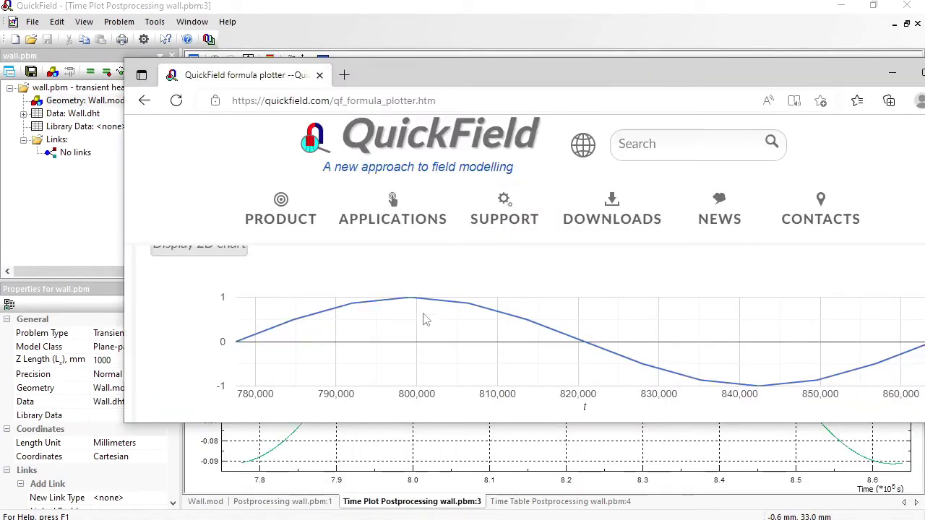
In Calculator, subtract the flux peak time 819432 from the temperature peak time 799200, using the noted values
{"action": "mouse_move", "coordinate": [416, 309]}
{"action": "left_click_drag", "start_coordinate": [572, 73], "coordinate": [572, 140]}
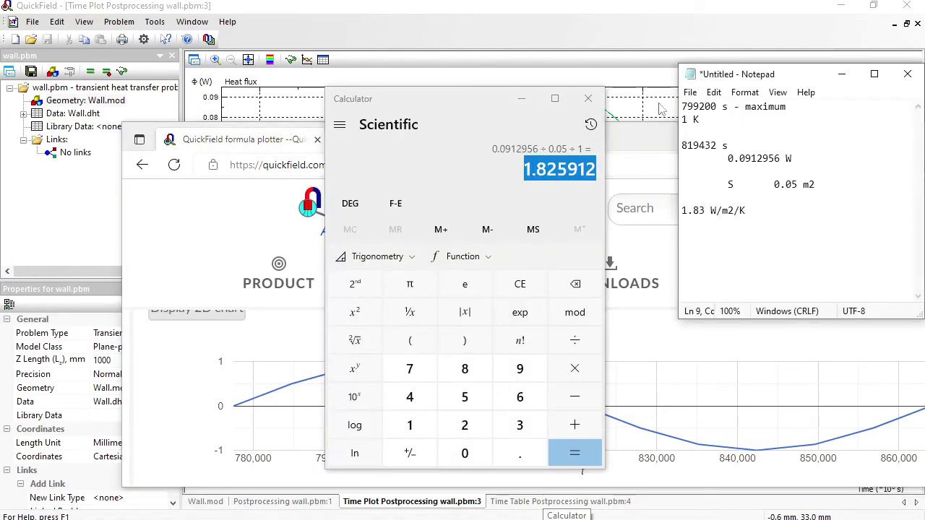
{"action": "left_click_drag", "start_coordinate": [717, 106], "coordinate": [681, 106]}
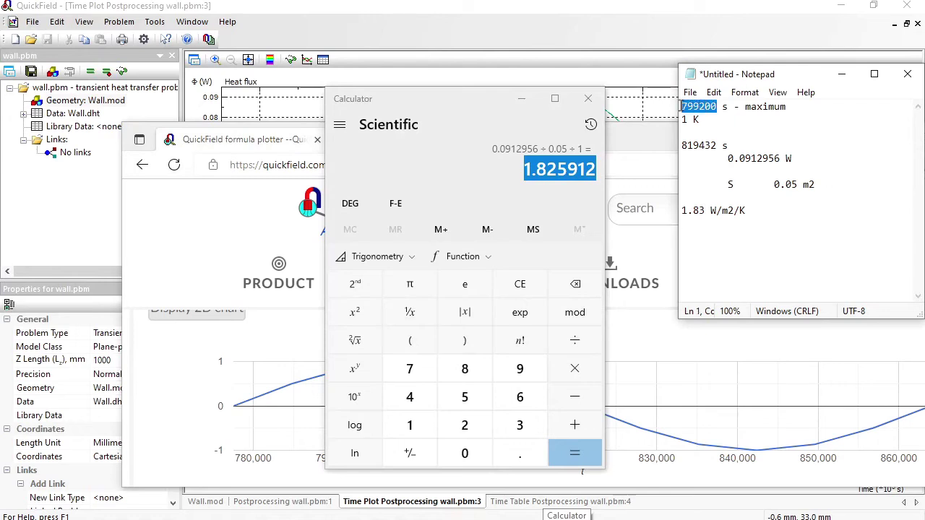
{"action": "left_click", "coordinate": [495, 148]}
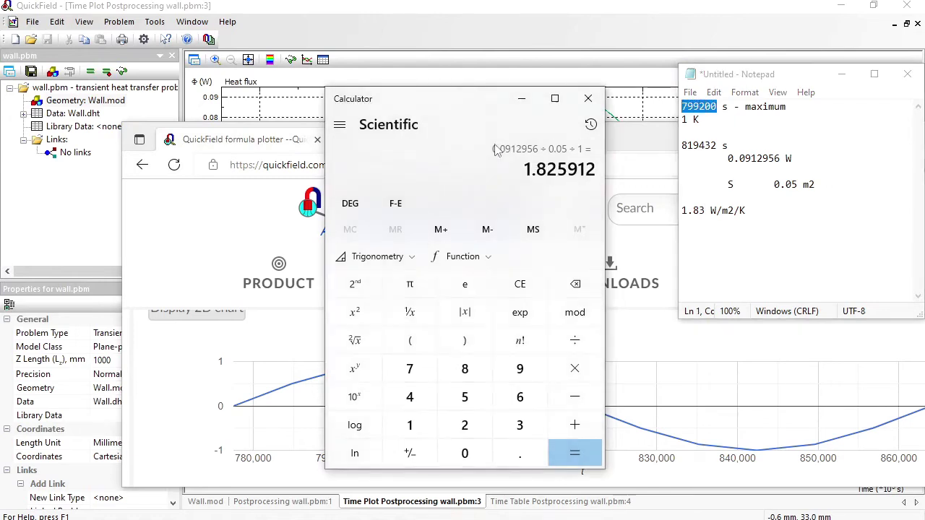
{"action": "key", "text": "Escape"}
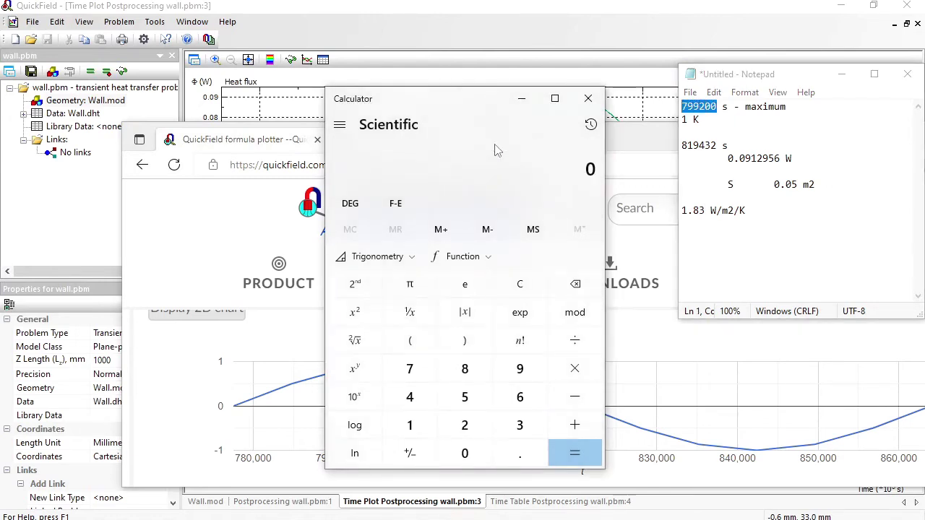
{"action": "key", "text": "ctrl+v"}
{"action": "key", "text": "minus"}
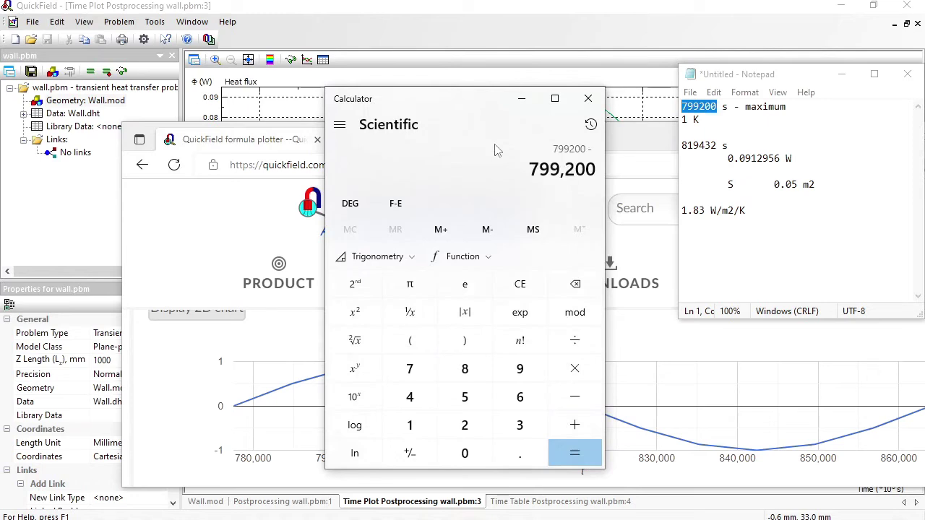
{"action": "double_click", "coordinate": [714, 145]}
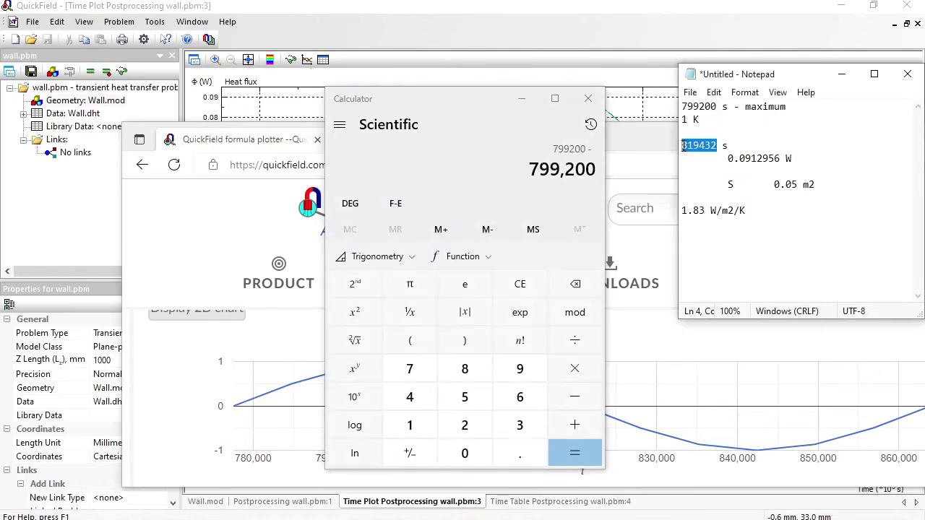
{"action": "key", "text": "ctrl+c"}
{"action": "left_click", "coordinate": [568, 177]}
{"action": "key", "text": "ctrl+v"}
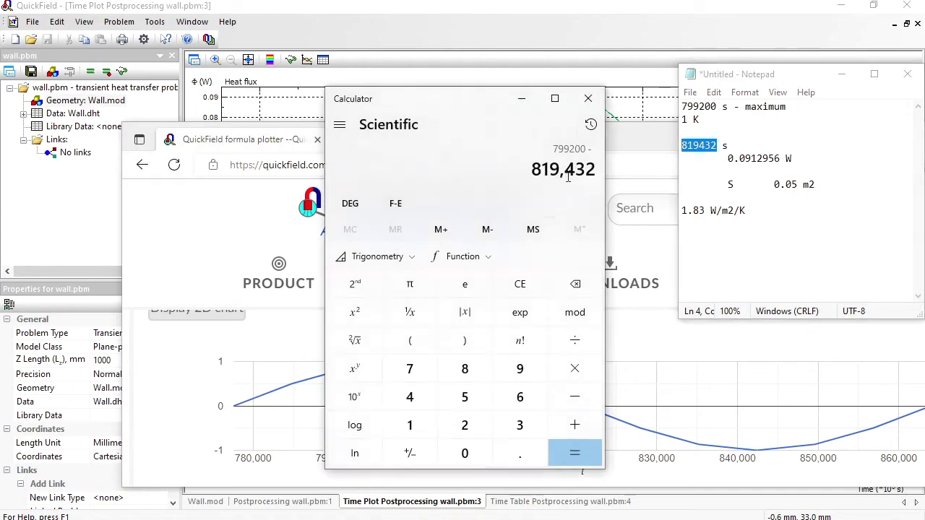
{"action": "left_click", "coordinate": [574, 453]}
{"action": "left_click_drag", "start_coordinate": [533, 169], "coordinate": [594, 169]}
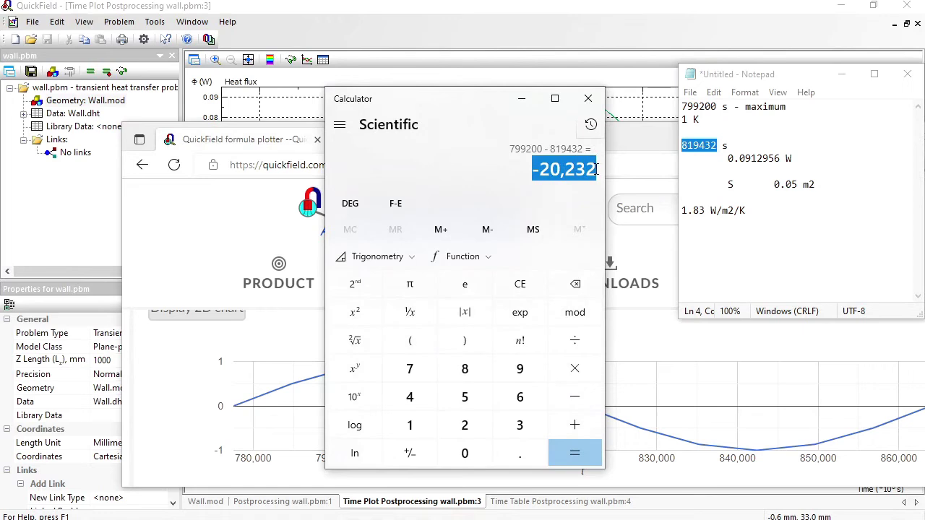
Divide the time difference by 3600 and append the result "-5.62h" after "1.83 W/m2/K" in Notepad
{"action": "key", "text": "slash"}
{"action": "type", "text": "3,600"}
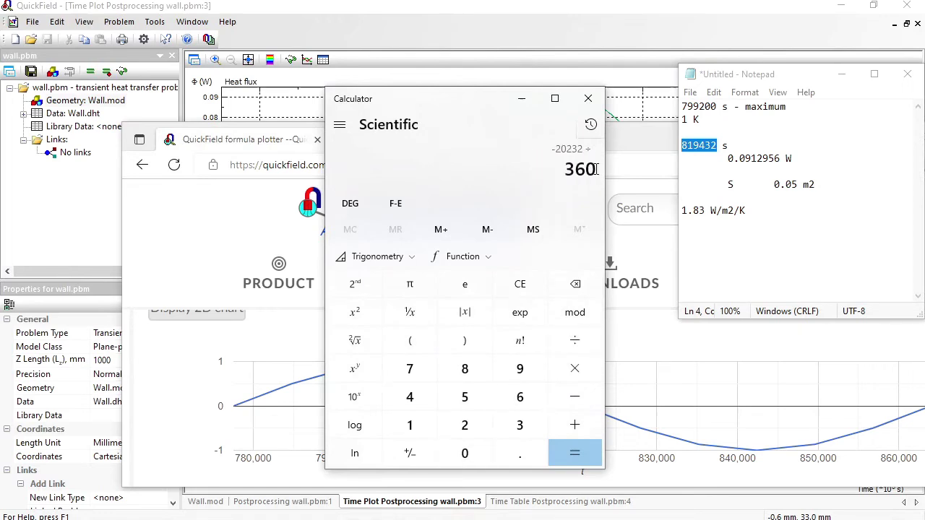
{"action": "left_click", "coordinate": [569, 456]}
{"action": "left_click_drag", "start_coordinate": [553, 169], "coordinate": [592, 168]}
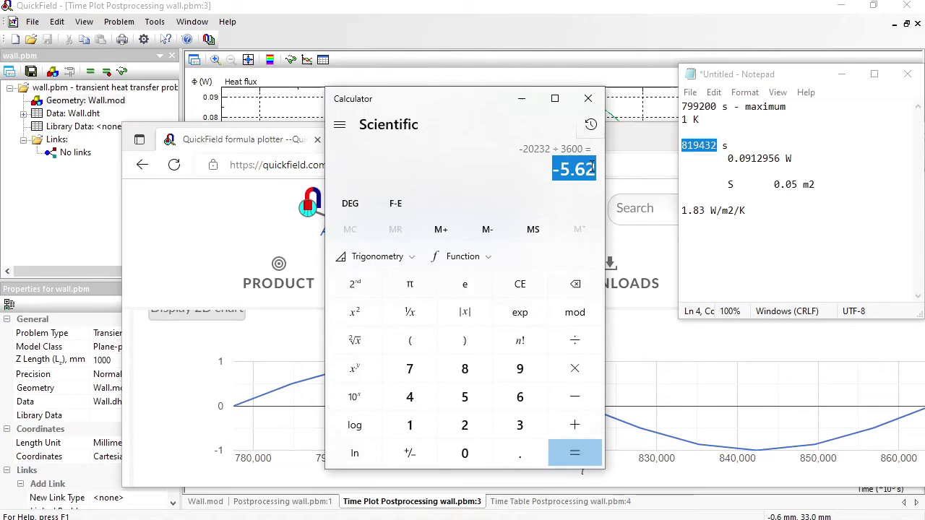
{"action": "left_click", "coordinate": [769, 206]}
{"action": "key", "text": "ctrl+v"}
{"action": "type", "text": "h"}
Switch to the ISO 13786 PDF and examine Table D.1's dynamic thermal characteristics for Example 1
{"action": "key", "text": "alt+Tab"}
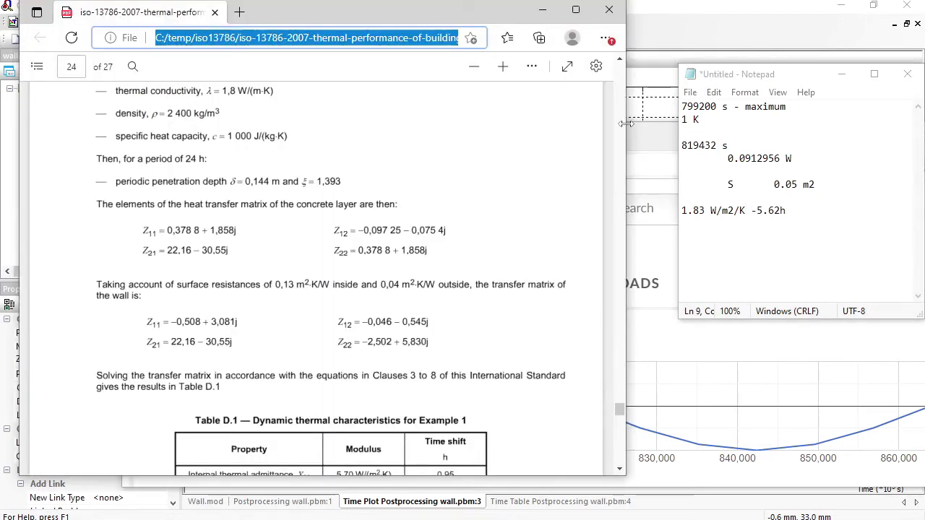
{"action": "left_click", "coordinate": [468, 158]}
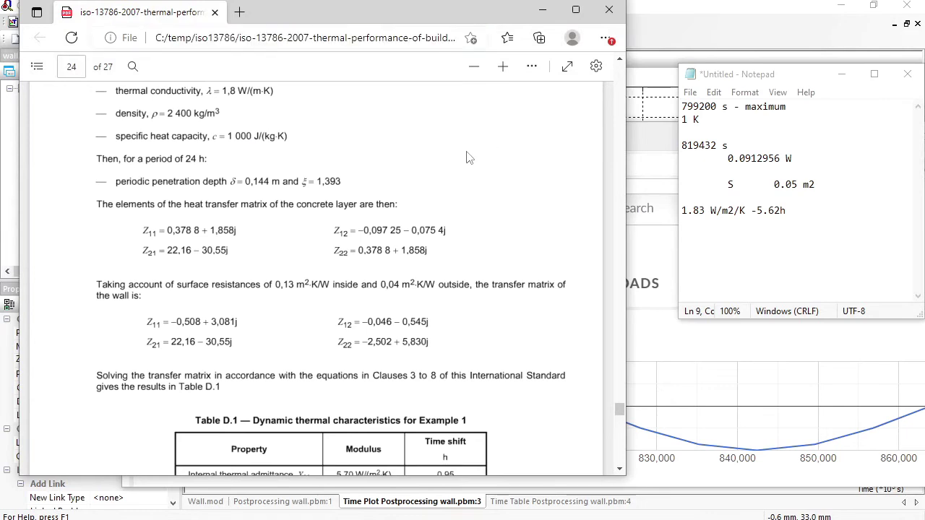
{"action": "scroll", "coordinate": [468, 157], "scroll_direction": "down", "scroll_amount": 5}
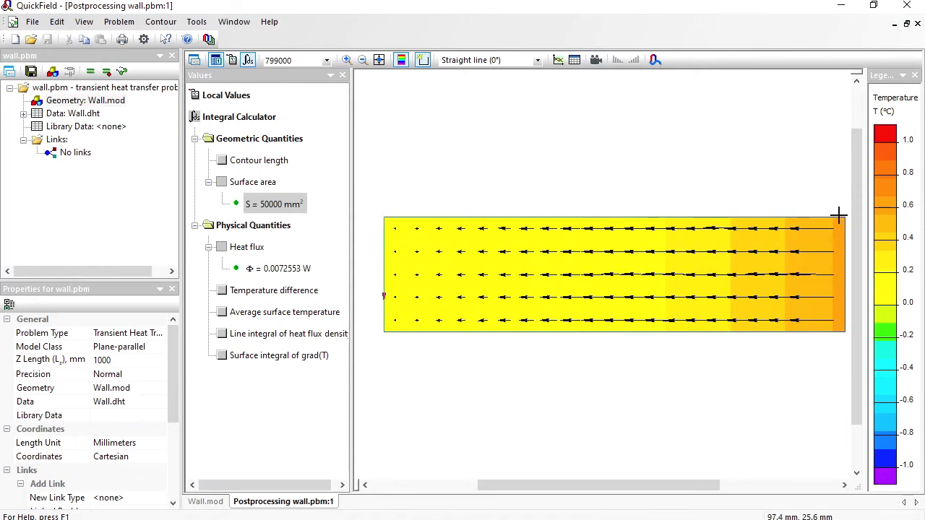
In QuickField, clear the current contour, pick the wall's right edge as the contour, and calculate its heat flux at time 799000
{"action": "left_click", "coordinate": [161, 21]}
{"action": "left_click", "coordinate": [171, 130]}
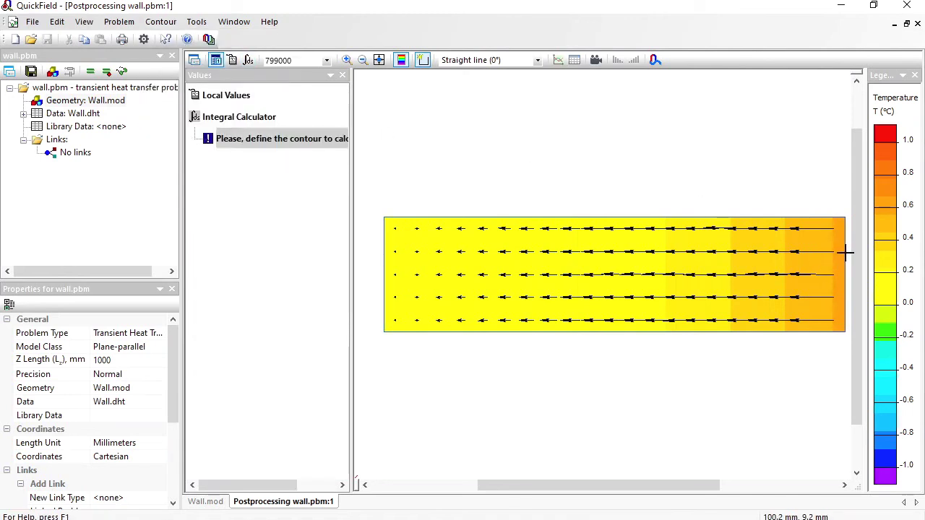
{"action": "left_click", "coordinate": [845, 251]}
{"action": "left_click", "coordinate": [220, 226]}
{"action": "left_click", "coordinate": [273, 247]}
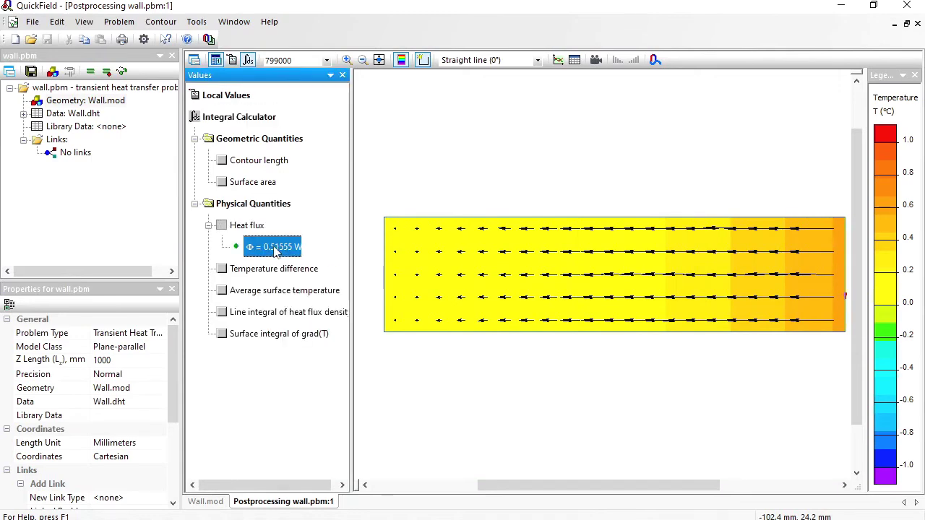
Plot the right edge's heat flux over time and bring up the browser's formula plotter chart for comparison
{"action": "right_click", "coordinate": [269, 246]}
{"action": "left_click", "coordinate": [325, 302]}
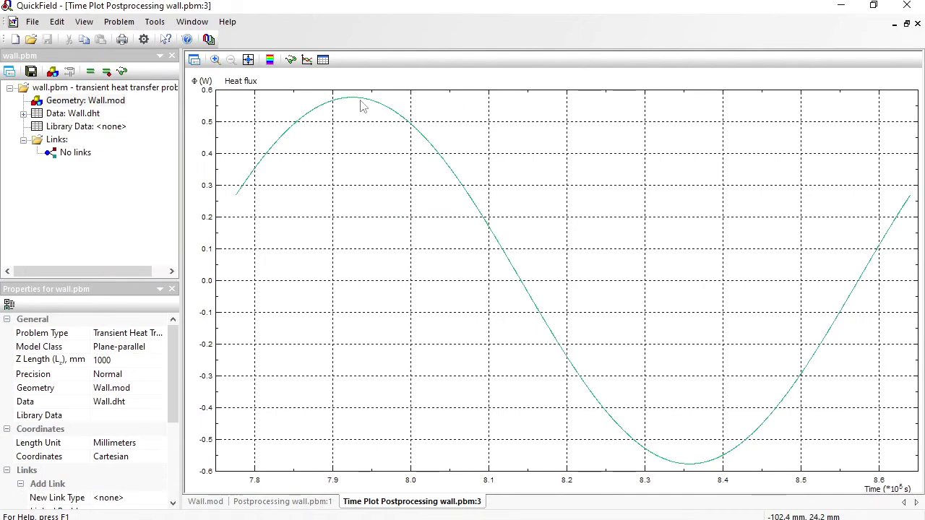
{"action": "key", "text": "alt+Tab"}
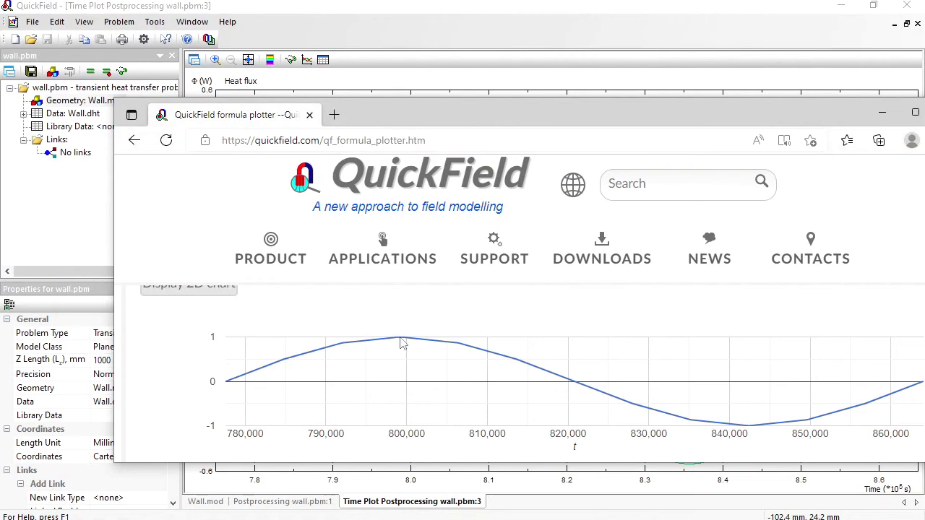
Read the temperature peak's time on the formula plotter chart and compare it with the heat flux curve's peak in QuickField
{"action": "mouse_move", "coordinate": [404, 344]}
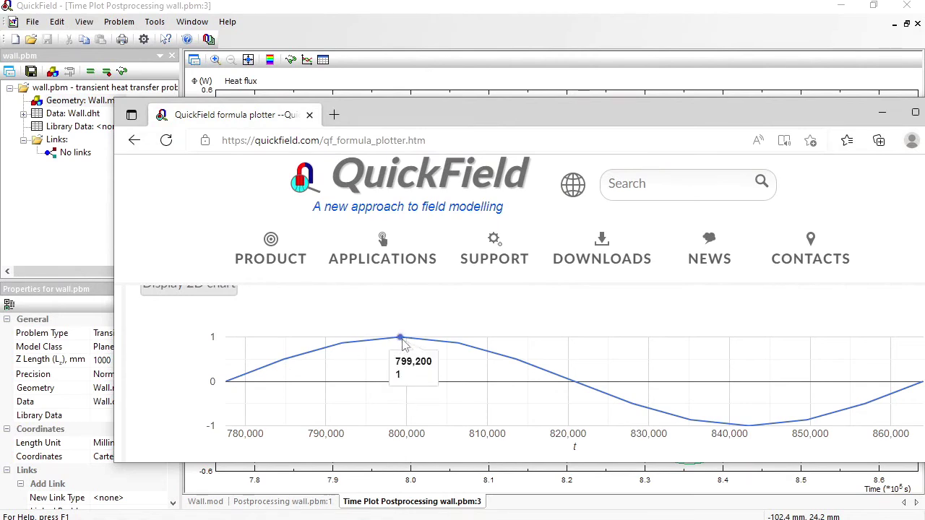
{"action": "left_click_drag", "start_coordinate": [409, 120], "coordinate": [371, 136]}
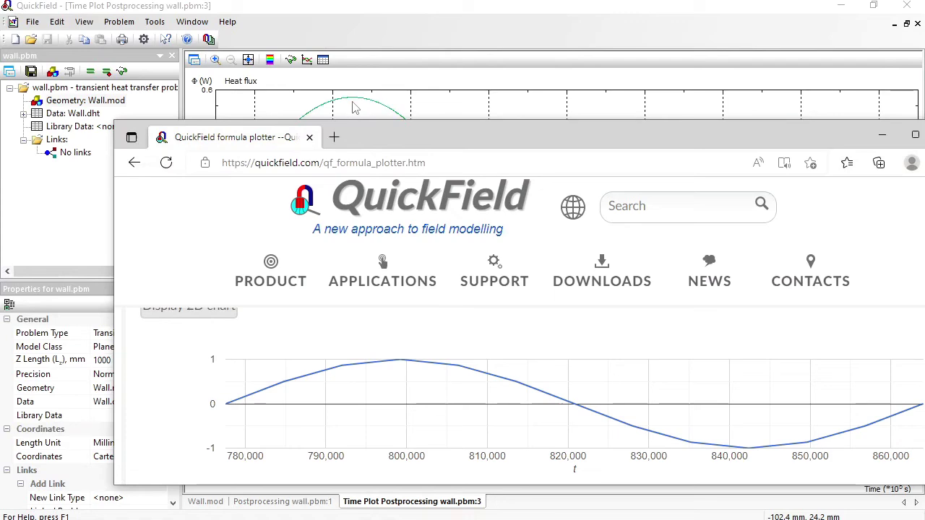
{"action": "left_click", "coordinate": [367, 109]}
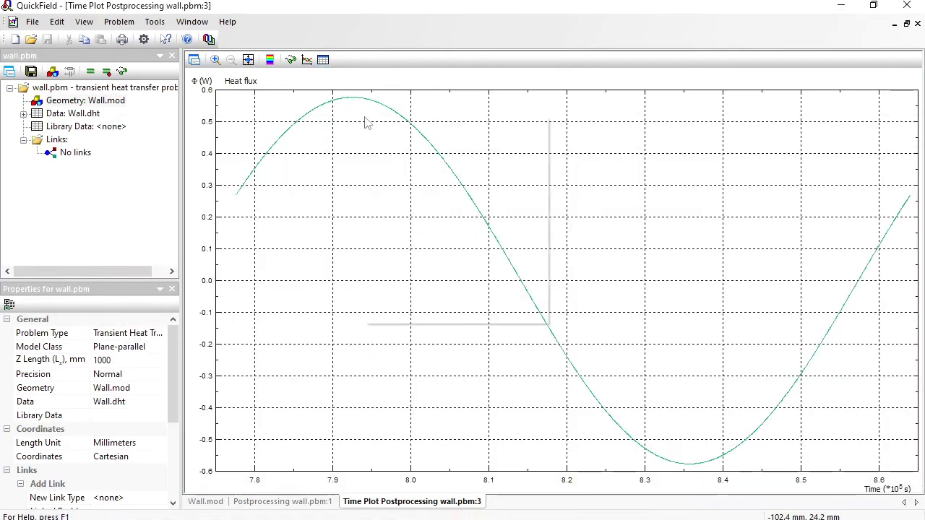
Tabulate the right edge's heat flux over time and select the peak value's row at 792432 s
{"action": "right_click", "coordinate": [367, 123]}
{"action": "left_click", "coordinate": [449, 155]}
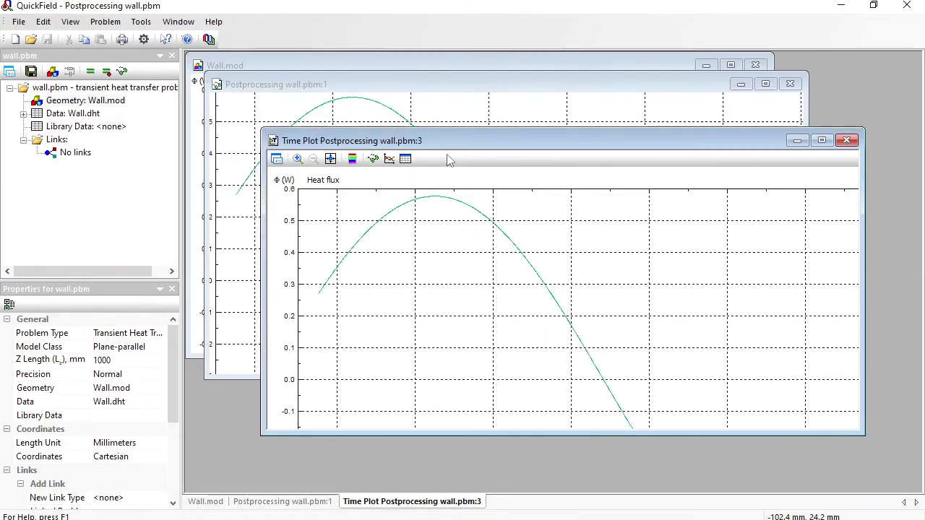
{"action": "left_click_drag", "start_coordinate": [916, 90], "coordinate": [915, 150]}
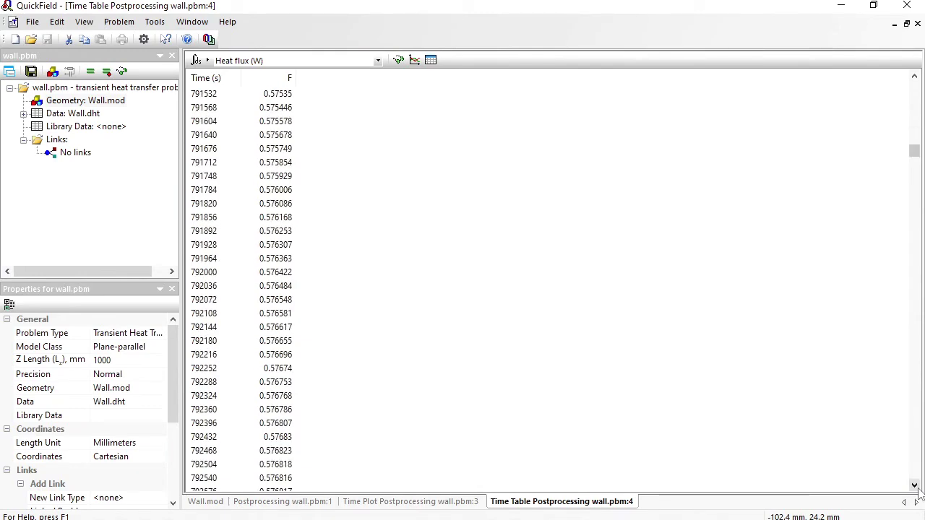
{"action": "left_click", "coordinate": [259, 439]}
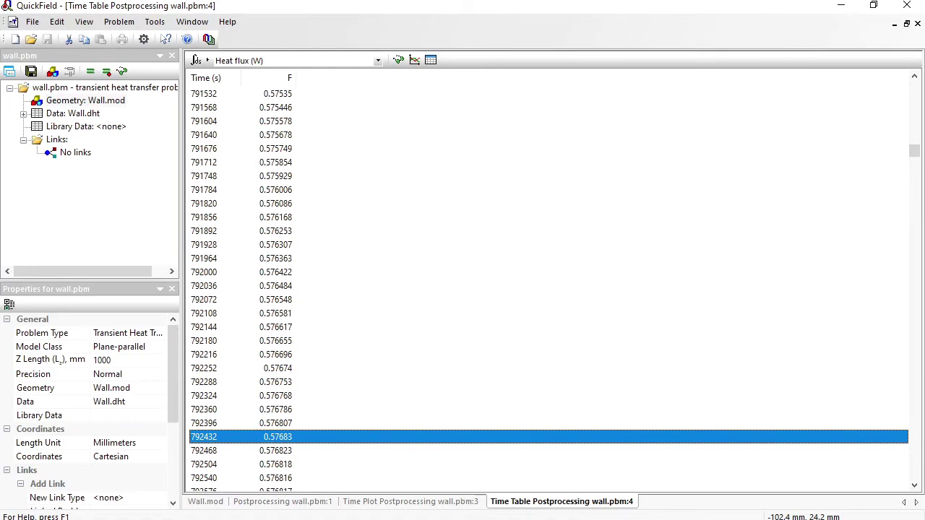
Copy the peak row into Notepad below the earlier results and add units so it reads "792432s 0.57683W"
{"action": "left_click", "coordinate": [473, 519]}
{"action": "key", "text": "Return"}
{"action": "key", "text": "Return"}
{"action": "key", "text": "ctrl+v"}
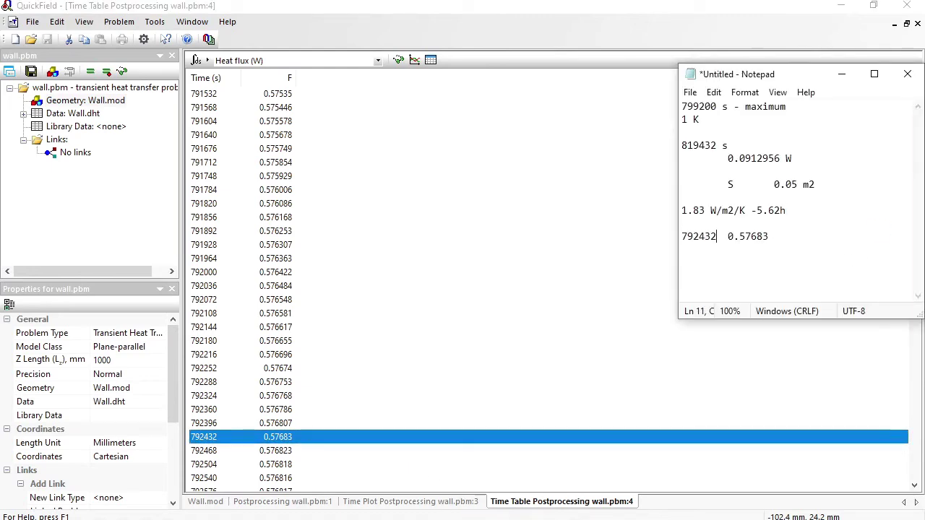
{"action": "left_click", "coordinate": [714, 236]}
{"action": "type", "text": "s"}
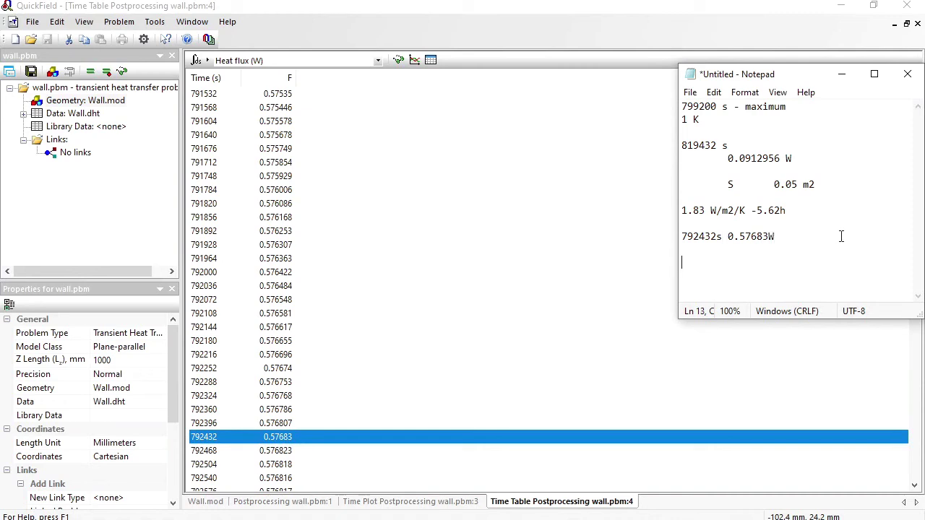
In Calculator, divide the copied heat flux 0.57683 by the area 0.05 and the temperature amplitude 1
{"action": "left_click_drag", "start_coordinate": [728, 236], "coordinate": [769, 234]}
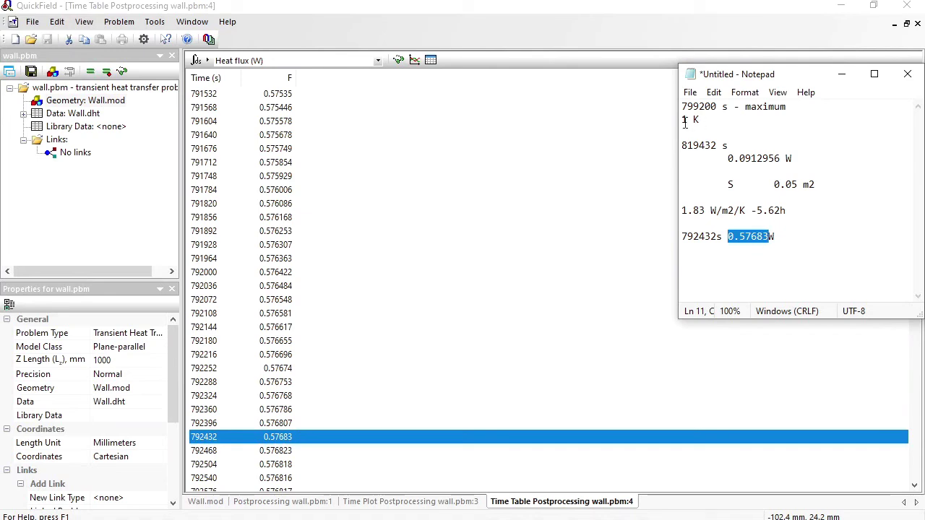
{"action": "key", "text": "alt+Tab"}
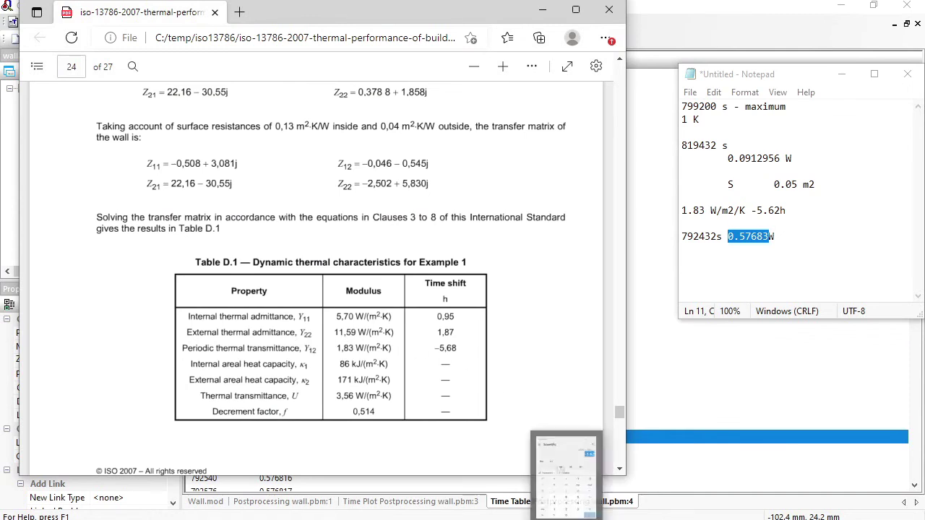
{"action": "left_click", "coordinate": [636, 477]}
{"action": "left_click_drag", "start_coordinate": [768, 238], "coordinate": [727, 239]}
{"action": "key", "text": "ctrl+c"}
{"action": "left_click", "coordinate": [466, 138]}
{"action": "key", "text": "Escape"}
{"action": "key", "text": "ctrl+v"}
{"action": "key", "text": "slash"}
{"action": "type", "text": "0.0"}
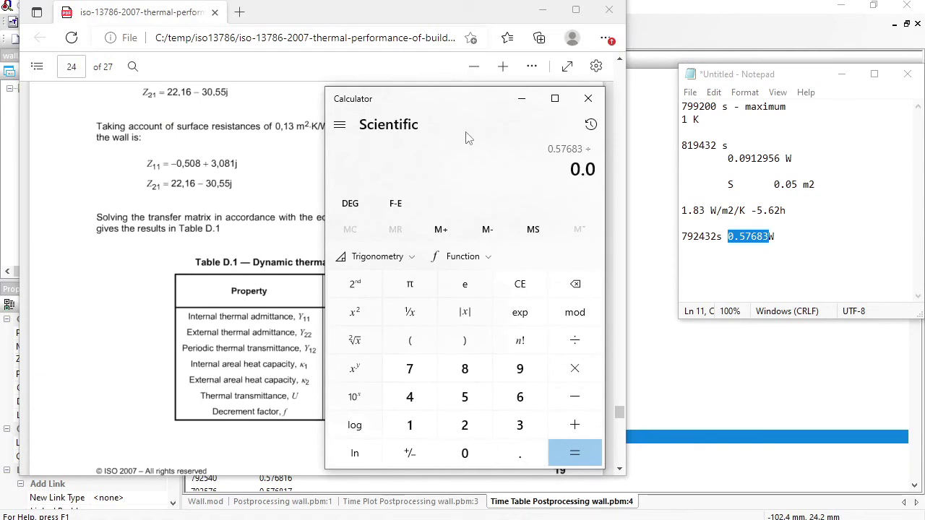
{"action": "type", "text": "5"}
{"action": "key", "text": "slash"}
{"action": "type", "text": "1"}
{"action": "key", "text": "Return"}
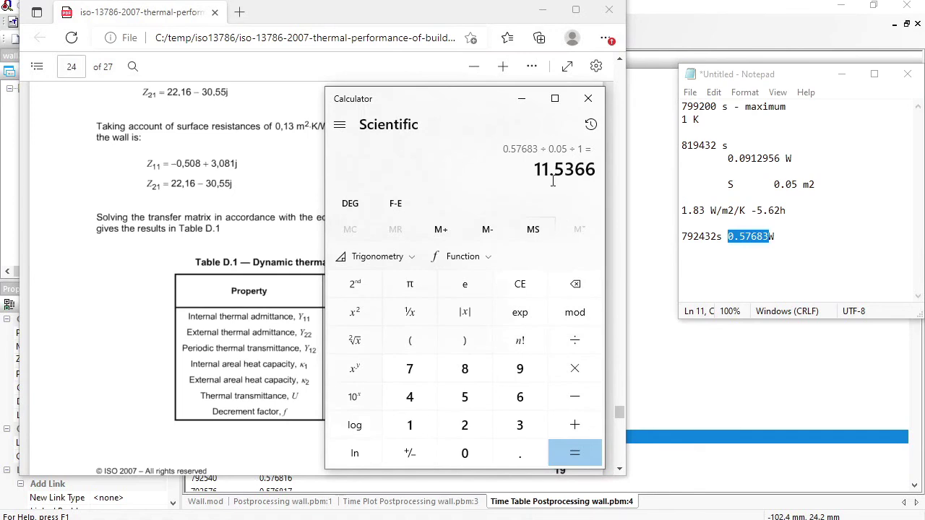
Record the quotient in Notepad as "11.54 W/m2/K" on the line below the peak heat flux
{"action": "left_click_drag", "start_coordinate": [443, 99], "coordinate": [493, 97]}
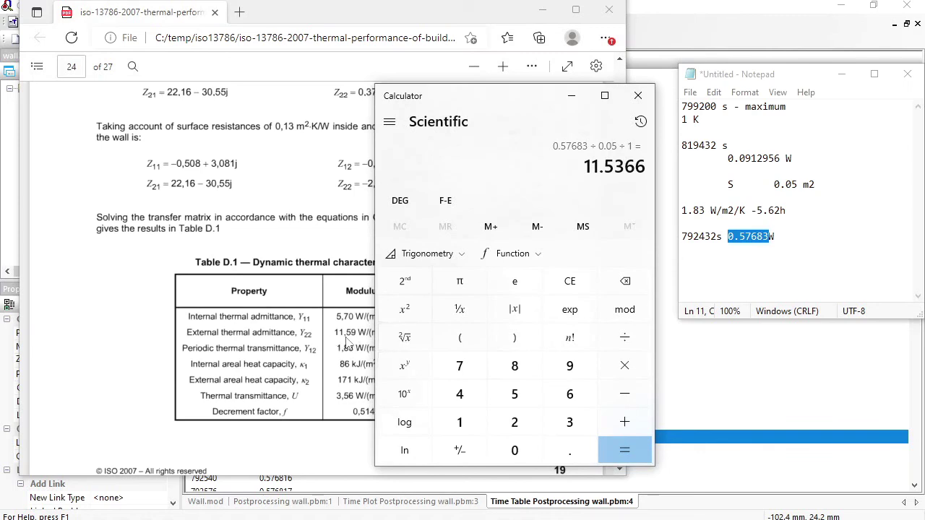
{"action": "left_click_drag", "start_coordinate": [583, 167], "coordinate": [625, 166]}
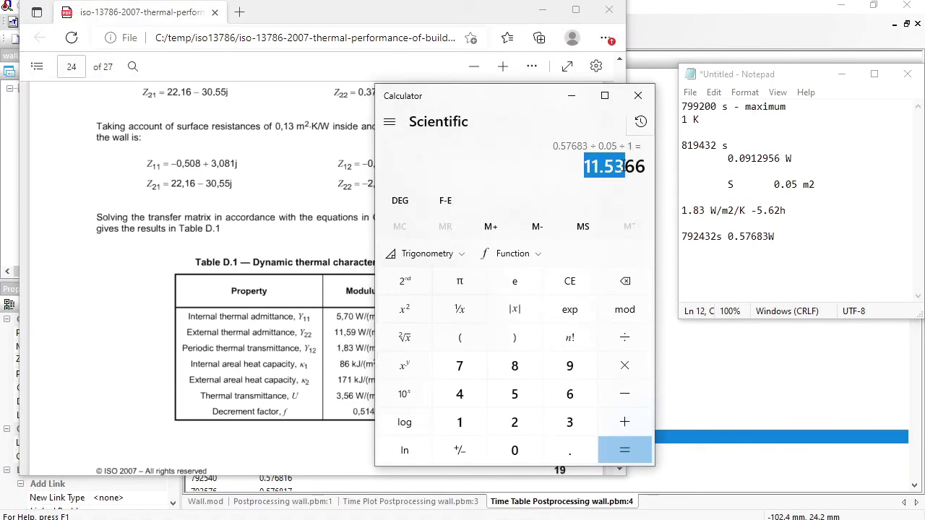
{"action": "left_click", "coordinate": [739, 250]}
{"action": "key", "text": "ctrl+v"}
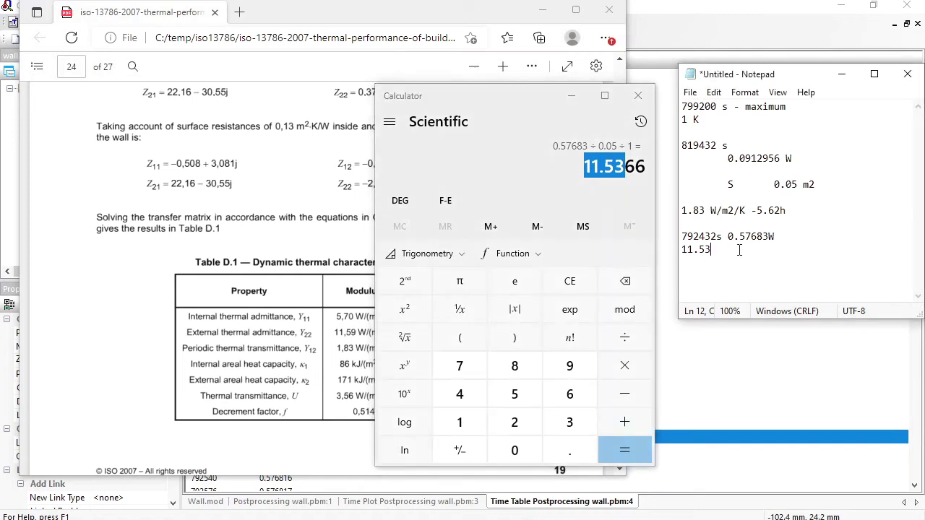
{"action": "type", "text": "4"}
{"action": "key", "text": "Return"}
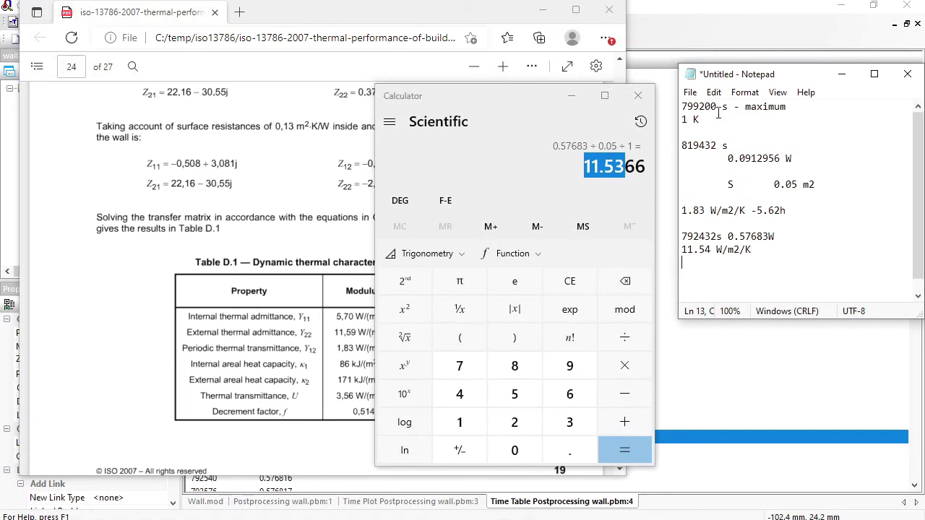
Write the time difference expression "799200 - 792432" in Notepad below the admittance value
{"action": "left_click_drag", "start_coordinate": [717, 109], "coordinate": [681, 107]}
{"action": "left_click", "coordinate": [692, 267]}
{"action": "key", "text": "ctrl+v"}
{"action": "double_click", "coordinate": [721, 241]}
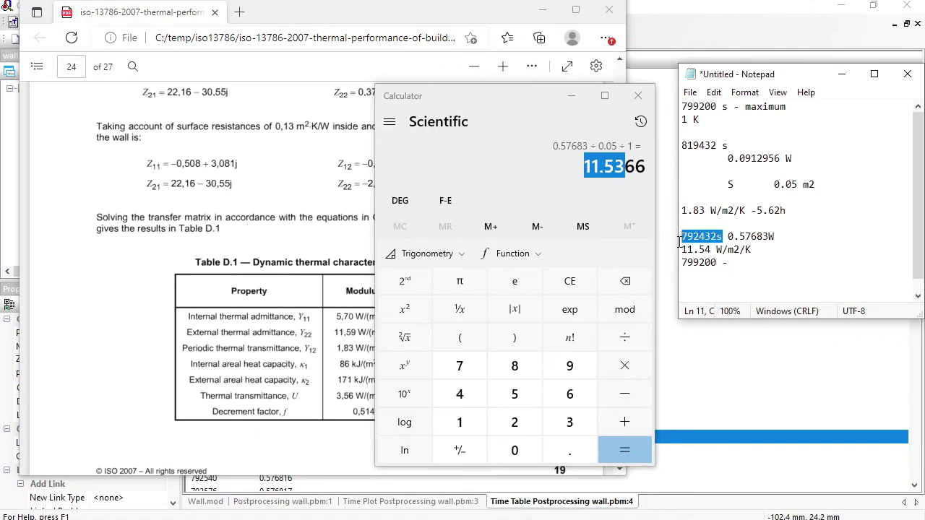
{"action": "left_click", "coordinate": [738, 262]}
{"action": "key", "text": "ctrl+v"}
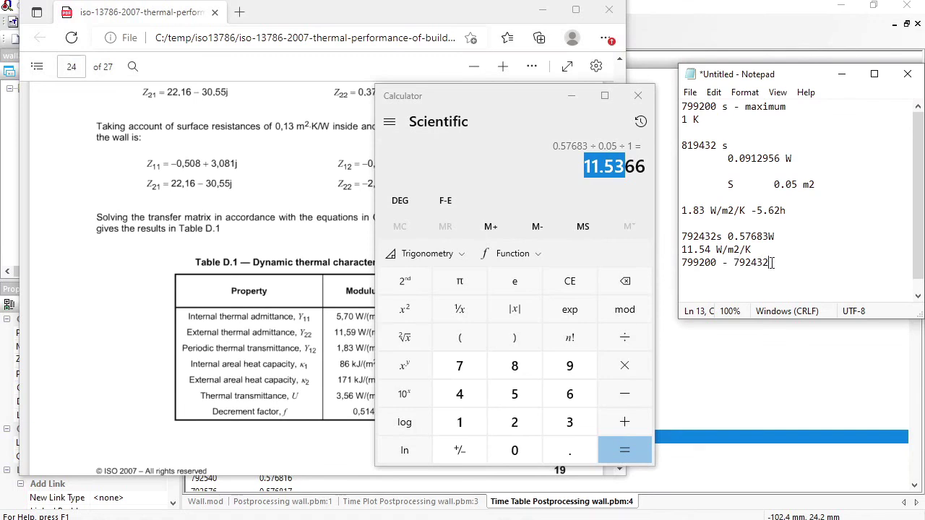
Evaluate 799200 - 792432 in Calculator and divide the difference by 3600 to convert it to hours
{"action": "left_click_drag", "start_coordinate": [771, 262], "coordinate": [679, 262]}
{"action": "left_click", "coordinate": [572, 179]}
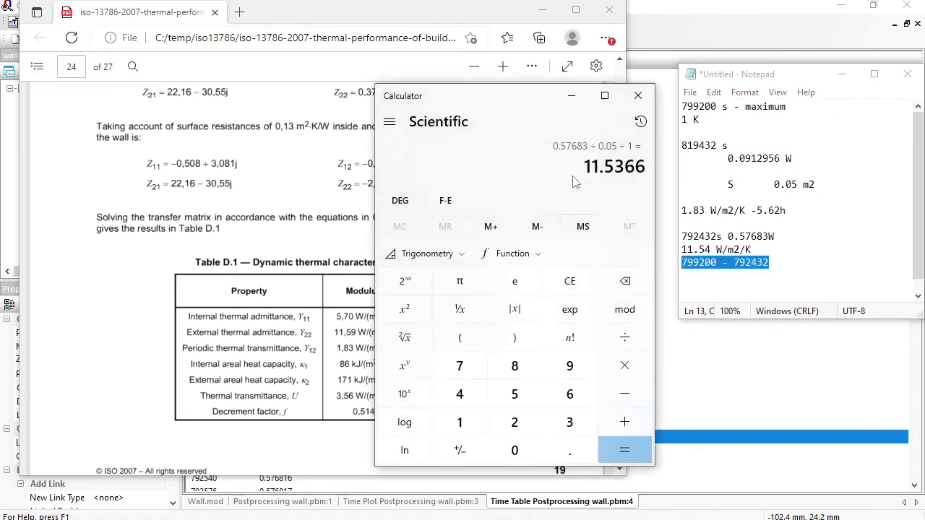
{"action": "left_click", "coordinate": [570, 281]}
{"action": "key", "text": "ctrl+v"}
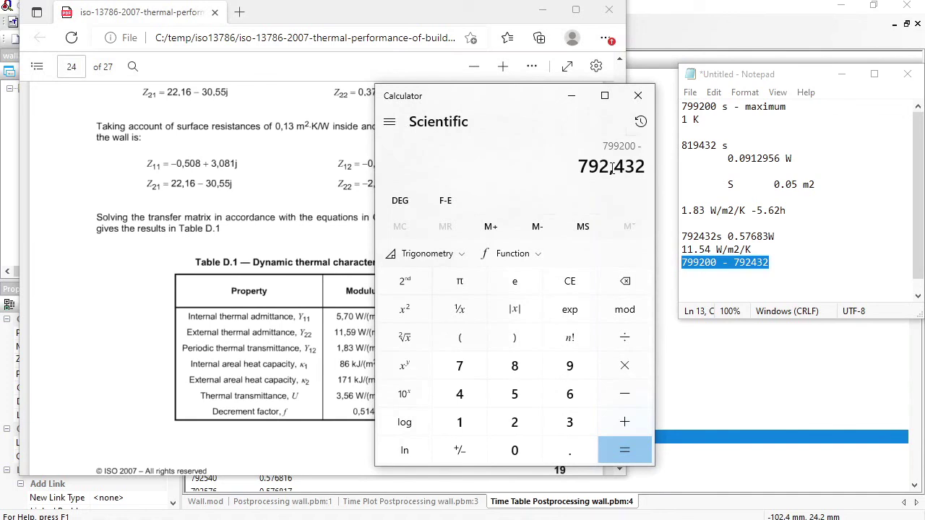
{"action": "left_click", "coordinate": [622, 451]}
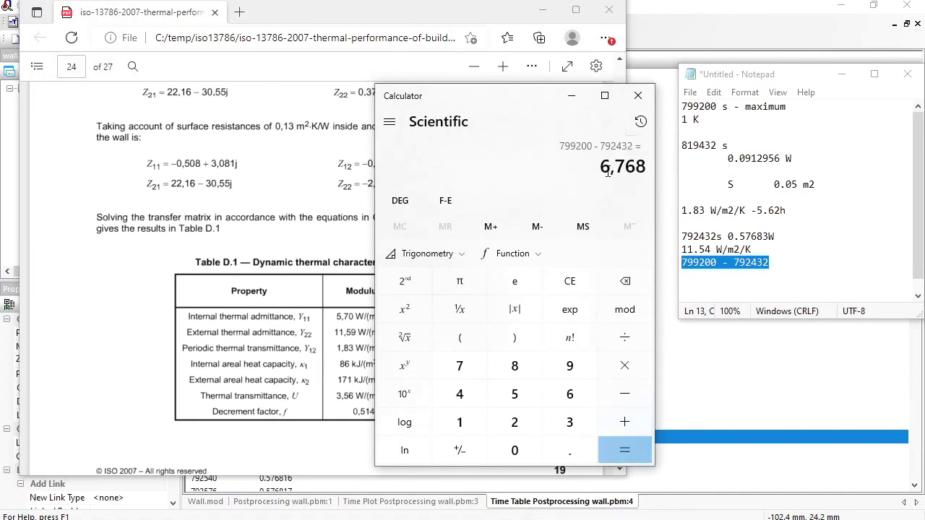
{"action": "type", "text": "/3600"}
{"action": "key", "text": "Return"}
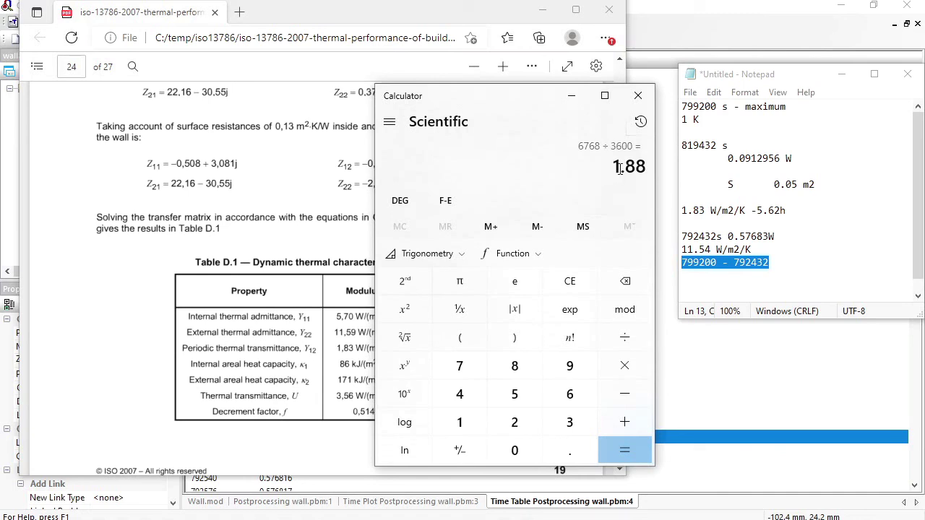
Append "= 1.88 h" to the time difference in Notepad and compare the results with Table D.1 in the PDF
{"action": "left_click_drag", "start_coordinate": [616, 167], "coordinate": [643, 166]}
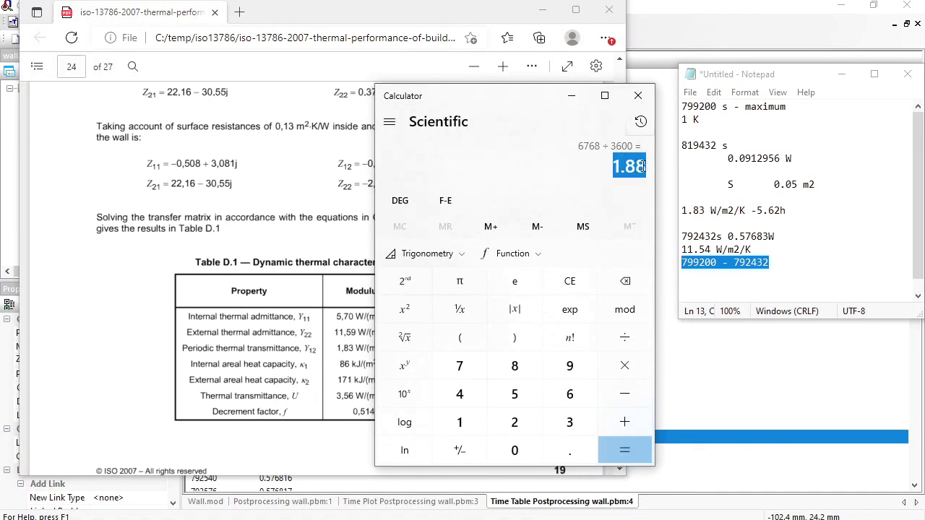
{"action": "left_click", "coordinate": [829, 263]}
{"action": "type", "text": "="}
{"action": "key", "text": "ctrl+v"}
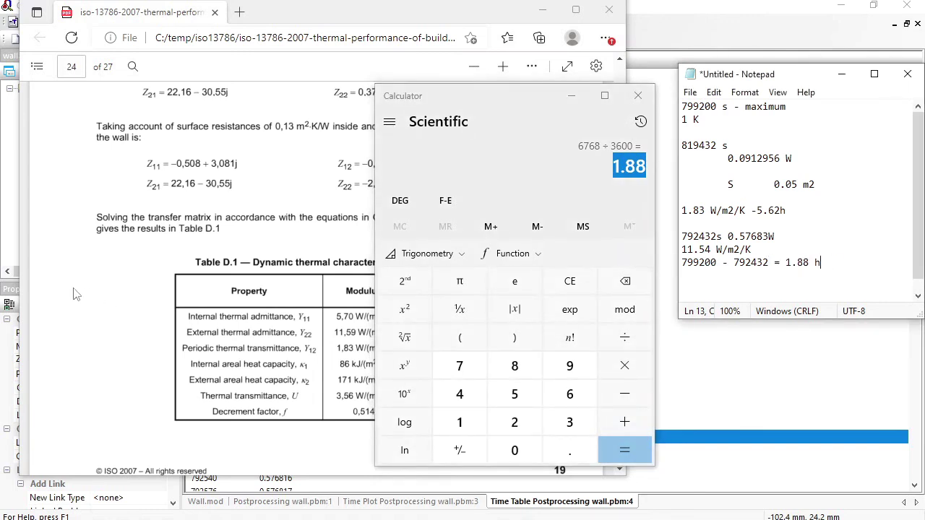
{"action": "left_click", "coordinate": [351, 337]}
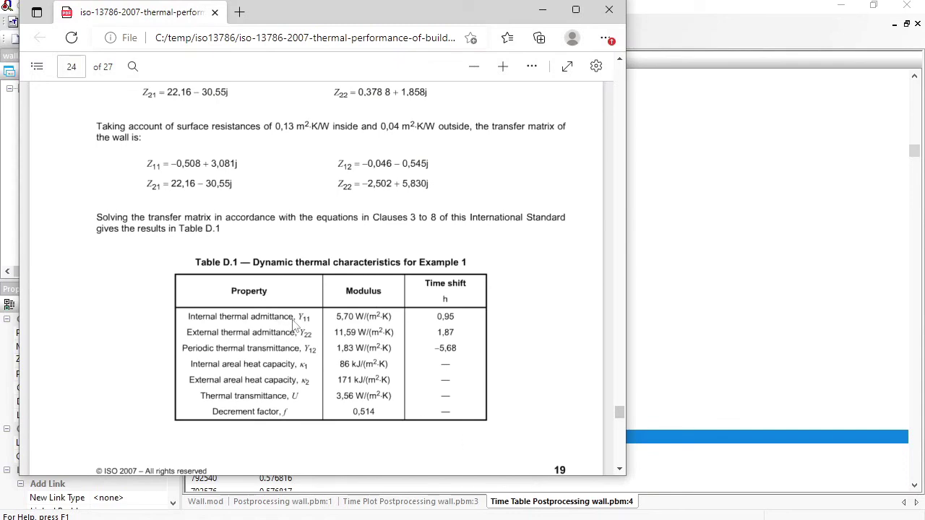
In QuickField's Wall.mod, cut the sine formula from the external edge label's convection temperature and set that temperature to 0
{"action": "left_click", "coordinate": [206, 502]}
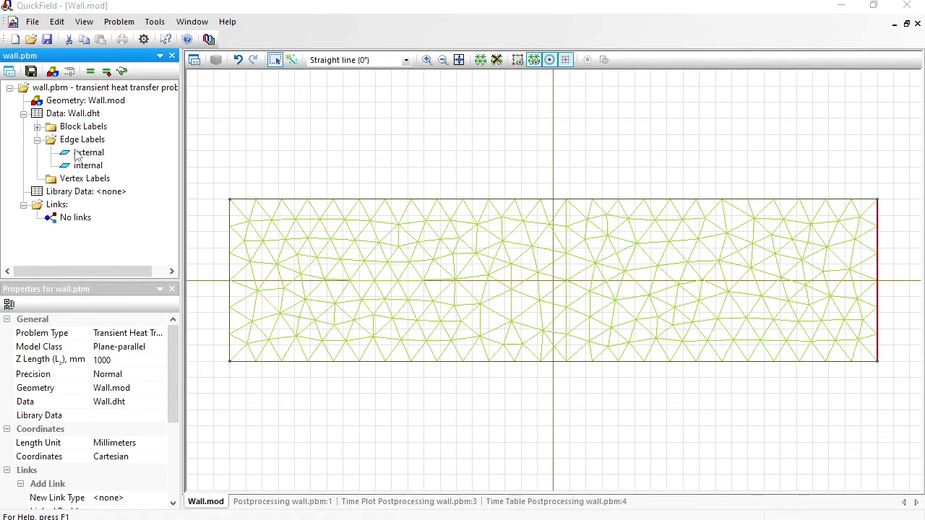
{"action": "double_click", "coordinate": [78, 153]}
{"action": "left_click_drag", "start_coordinate": [484, 258], "coordinate": [287, 265]}
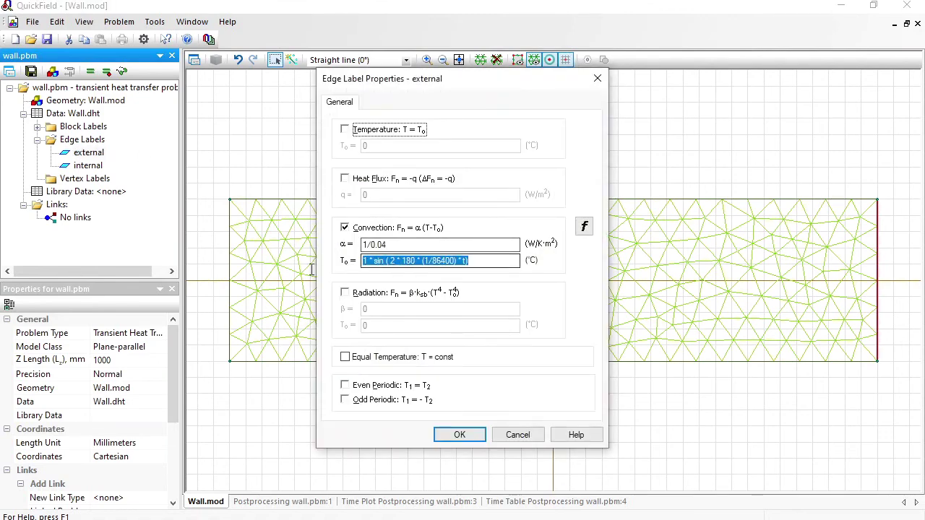
{"action": "key", "text": "BackSpace"}
{"action": "type", "text": "0"}
{"action": "key", "text": "Return"}
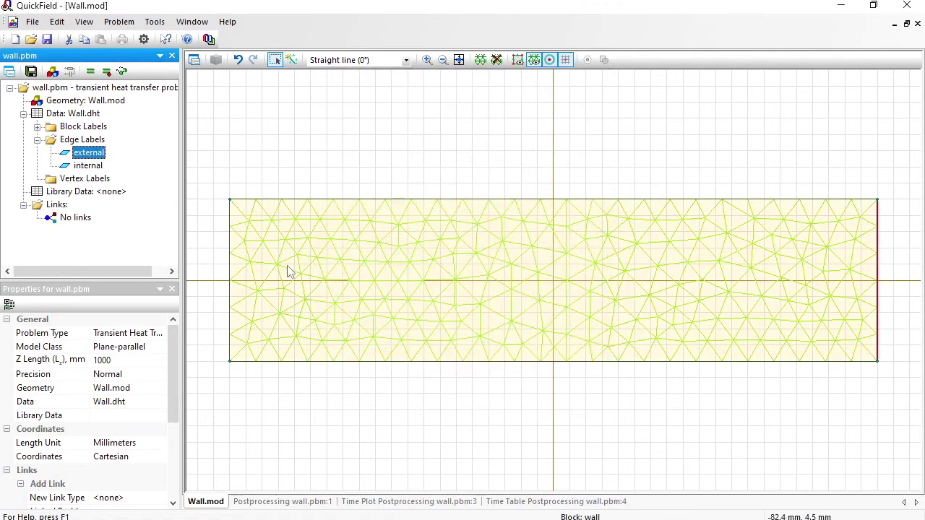
Set the internal edge label's convection temperature to the copied formula 1 * sin ( 2 * 180 * (1/86400) * t)
{"action": "left_click", "coordinate": [86, 165]}
{"action": "double_click", "coordinate": [86, 165]}
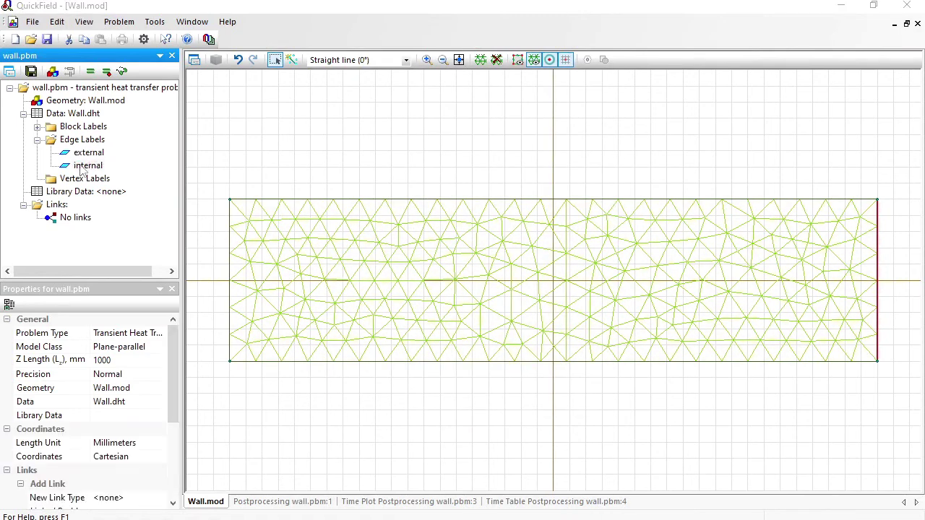
{"action": "left_click_drag", "start_coordinate": [403, 259], "coordinate": [318, 271]}
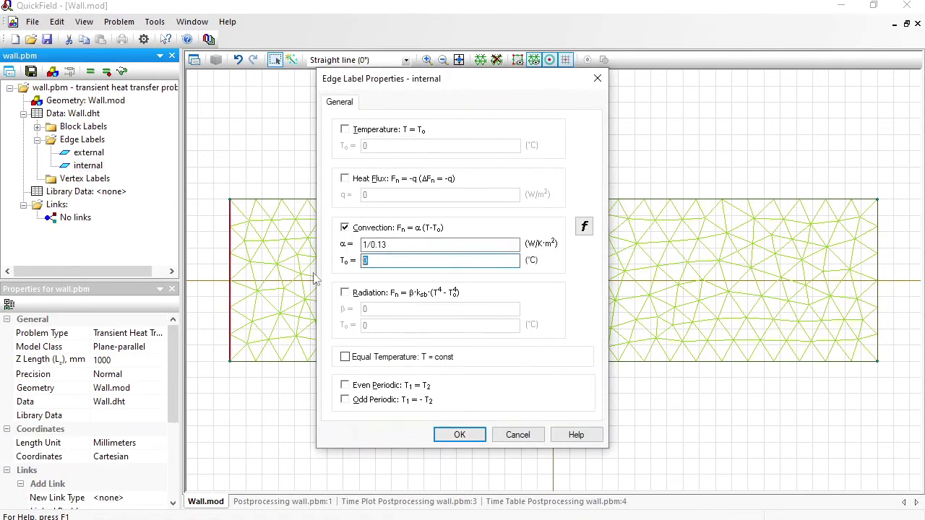
{"action": "key", "text": "ctrl+v"}
{"action": "left_click", "coordinate": [461, 435]}
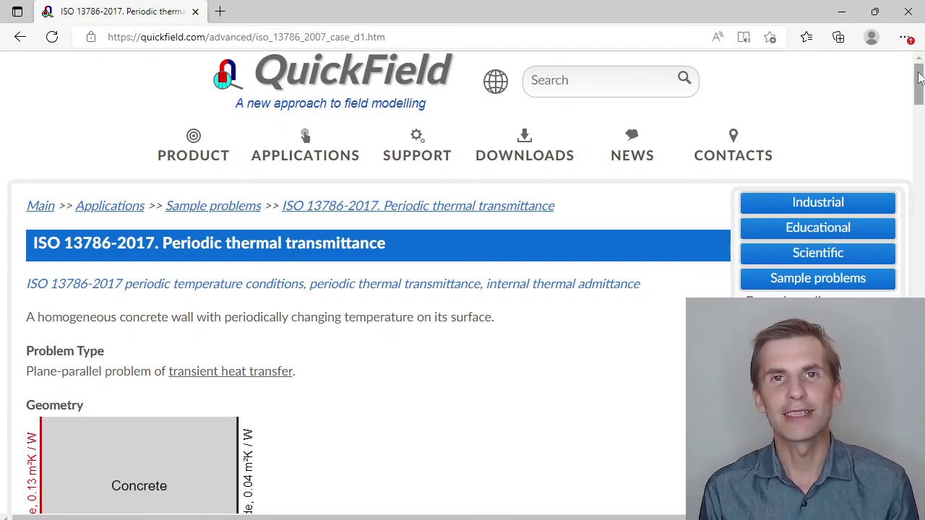
Examine the ISO 13786-2017 example web page down to the simulation files download and its QuickField Edition note
{"action": "left_click_drag", "start_coordinate": [918, 78], "coordinate": [923, 461]}
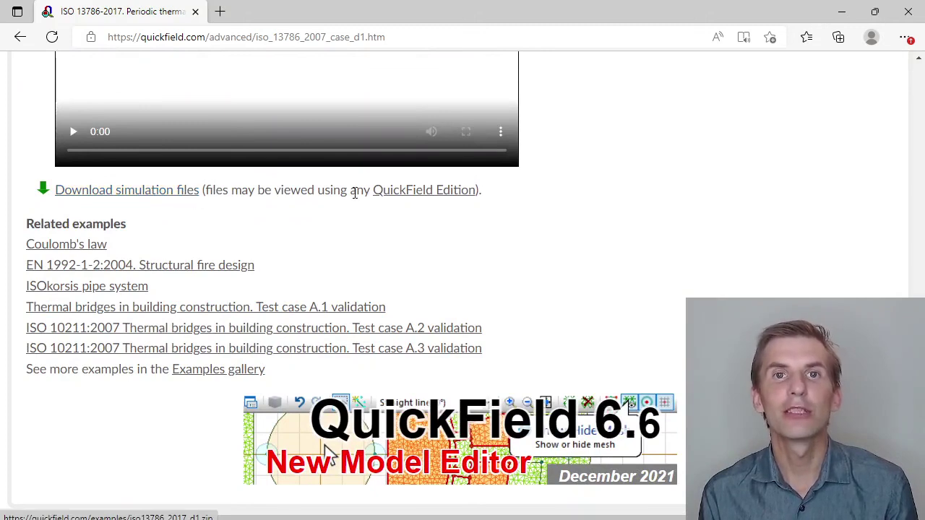
{"action": "mouse_move", "coordinate": [415, 198]}
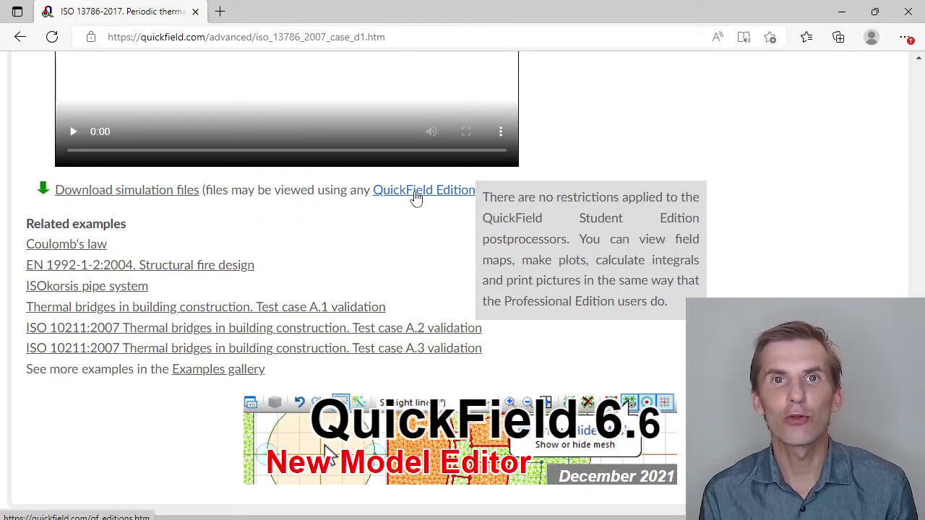